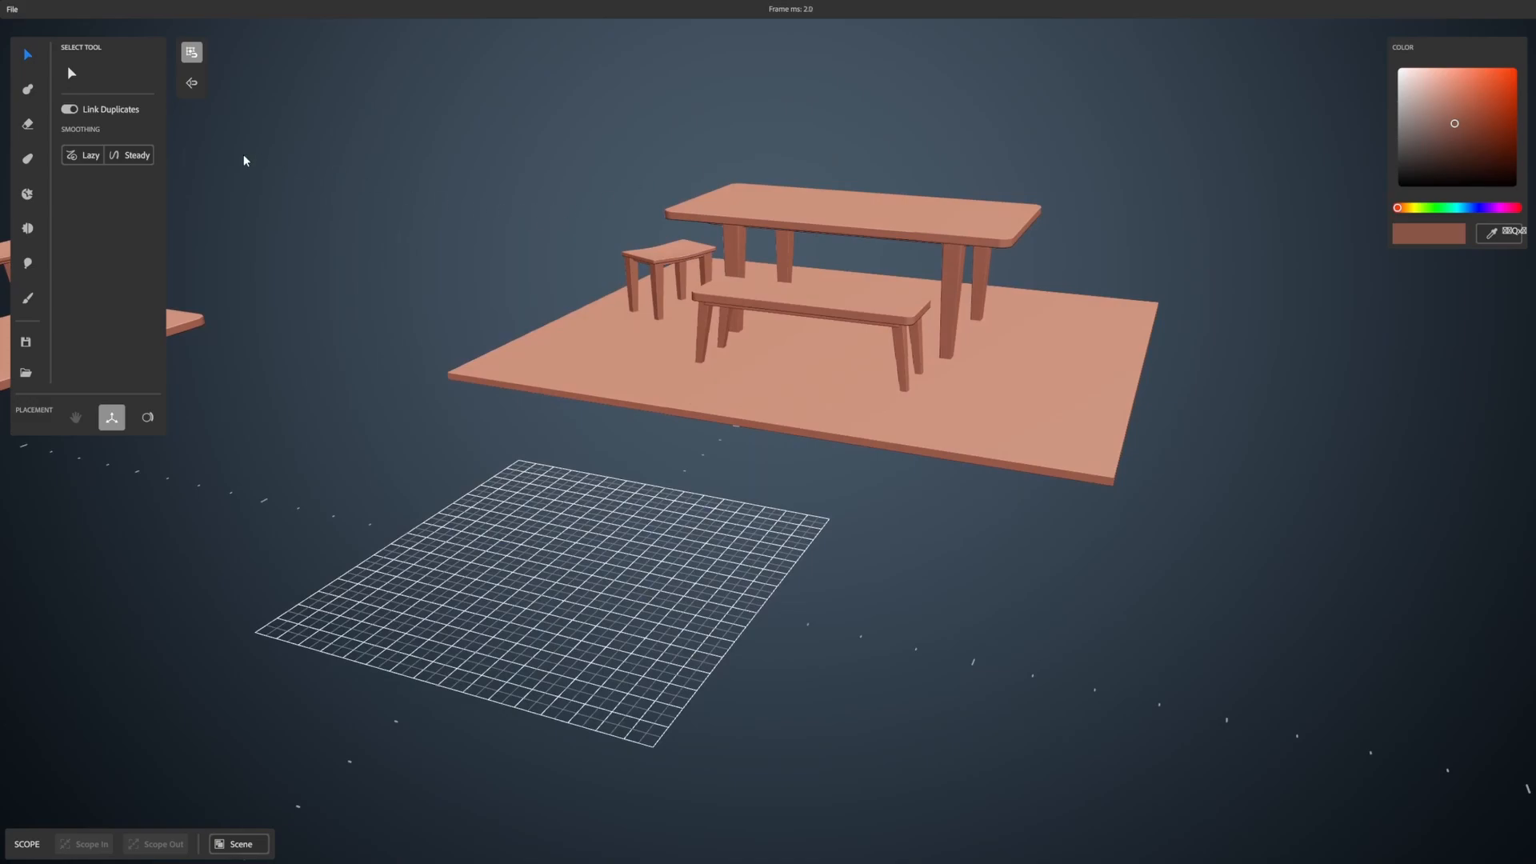
# Step: Narrow and shorten the Clay tool's box brush in front of the table platform and turn on mirror symmetry
pyautogui.click(30, 89)
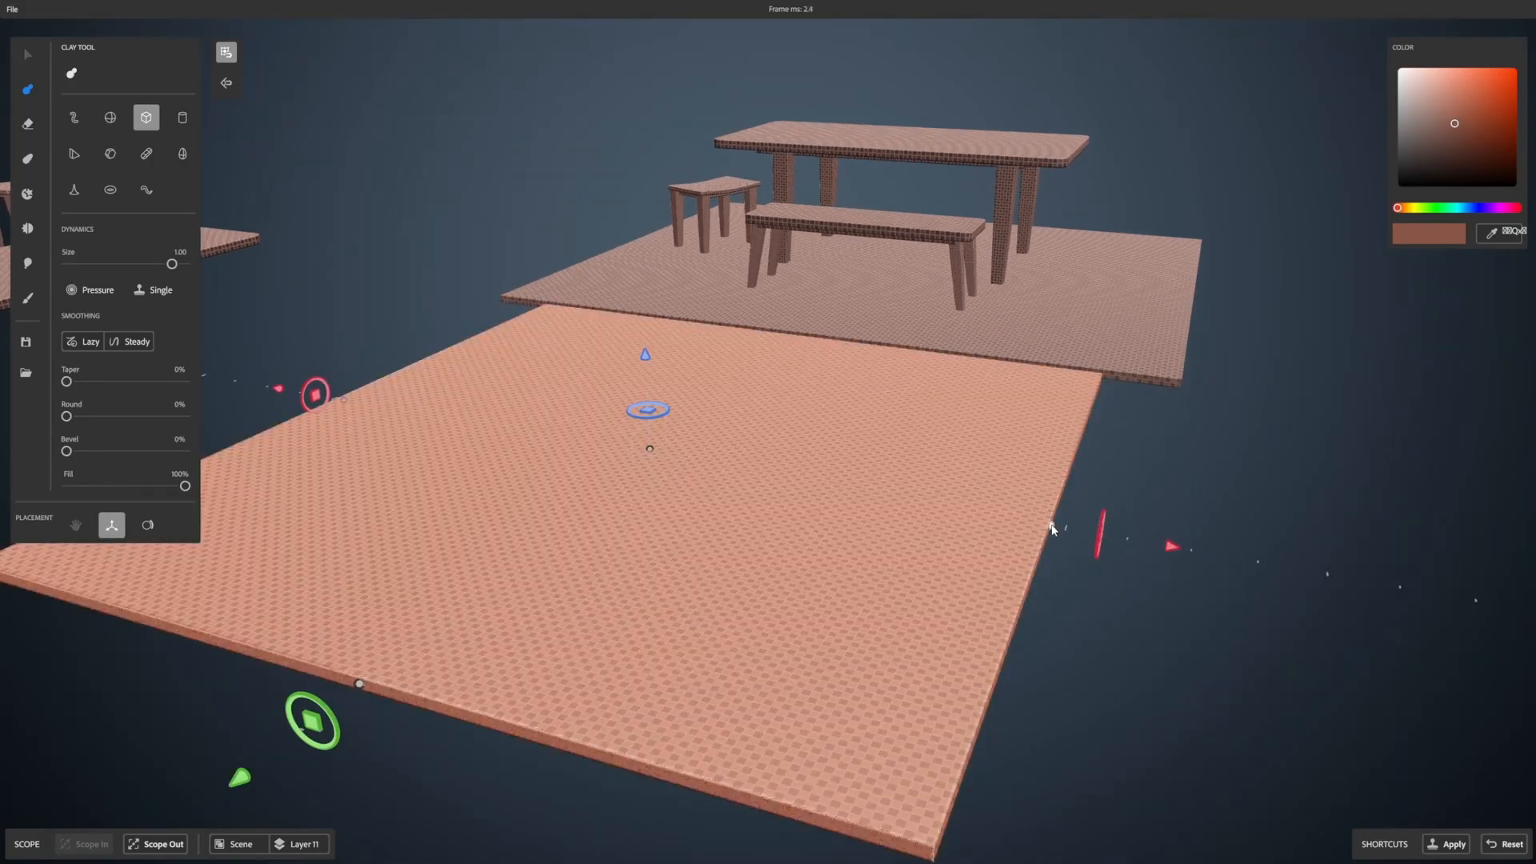
pyautogui.moveTo(1052, 526); pyautogui.dragTo(831, 483)
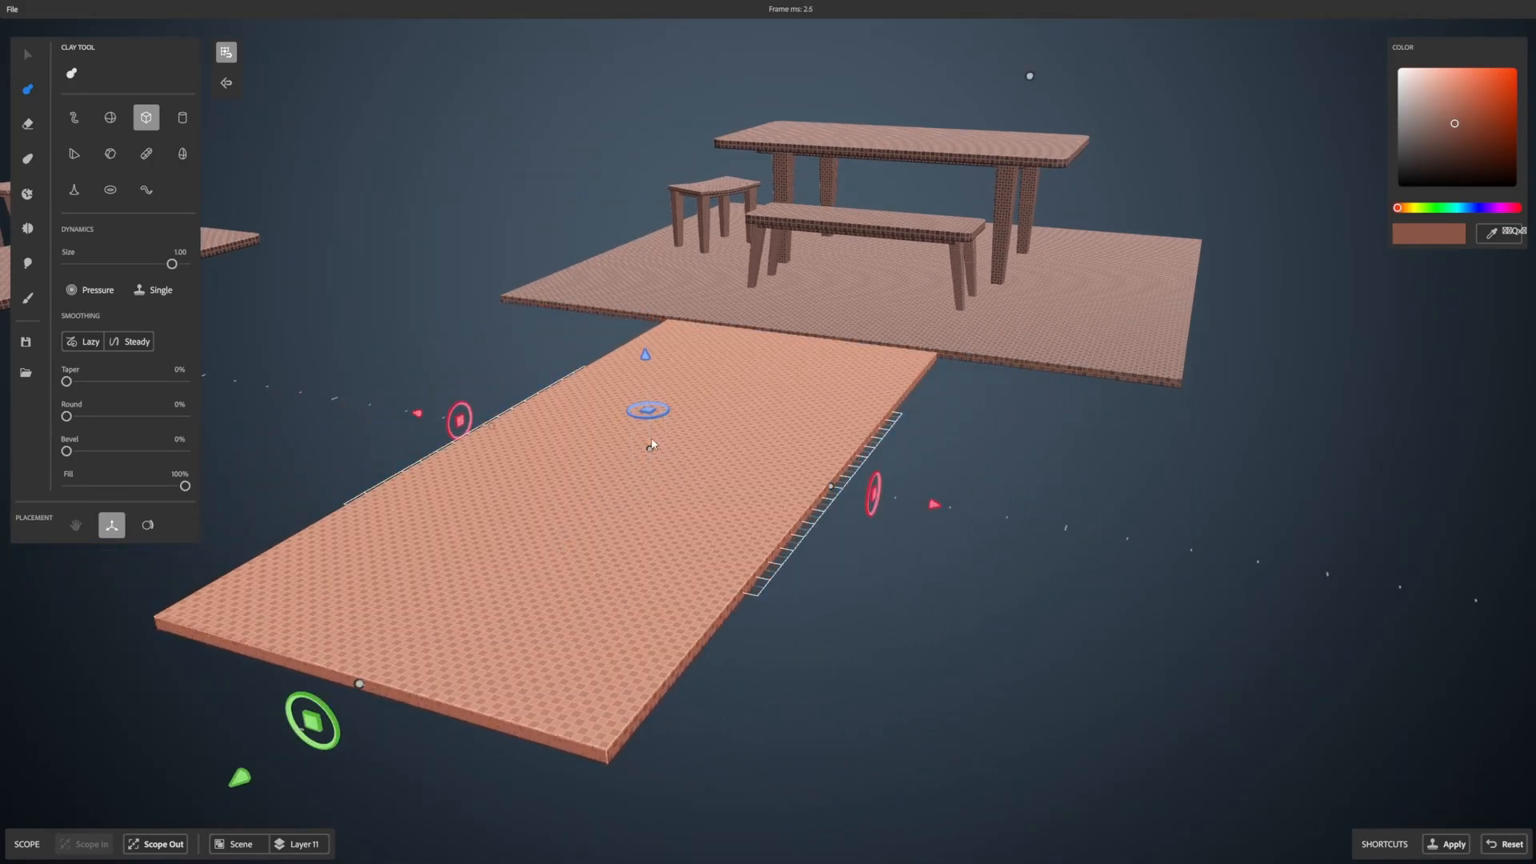
pyautogui.keyDown('alt'); pyautogui.moveTo(645, 447); pyautogui.dragTo(565, 485); pyautogui.keyUp('alt')
pyautogui.moveTo(226, 659); pyautogui.dragTo(441, 501)
pyautogui.rightClick(593, 460)
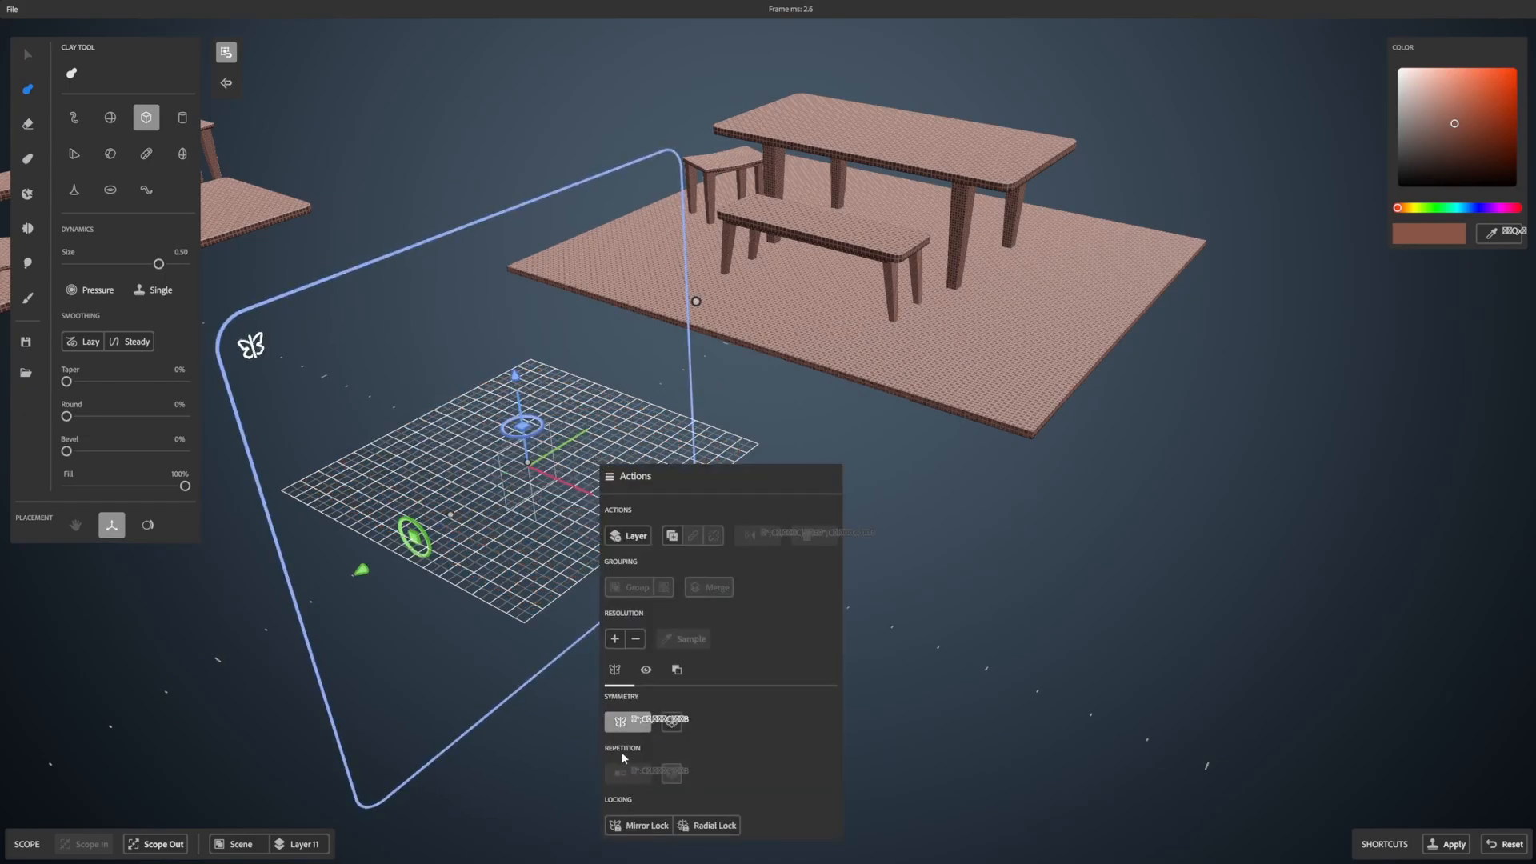
pyautogui.click(1064, 472)
# Step: Size the box brush into a smaller, roughly square slab centred on the grid
pyautogui.keyDown('alt'); pyautogui.moveTo(1062, 503); pyautogui.dragTo(1238, 366); pyautogui.keyUp('alt')
pyautogui.keyDown('alt'); pyautogui.moveTo(1076, 532); pyautogui.dragTo(1125, 528); pyautogui.keyUp('alt')
pyautogui.keyDown('alt'); pyautogui.moveTo(1125, 528); pyautogui.dragTo(887, 424, button='middle'); pyautogui.keyUp('alt')
pyautogui.moveTo(1025, 427)
pyautogui.mouseDown()
pyautogui.moveTo(986, 428)
pyautogui.moveTo(1049, 430)
pyautogui.mouseUp()
pyautogui.moveTo(950, 427); pyautogui.dragTo(805, 427)
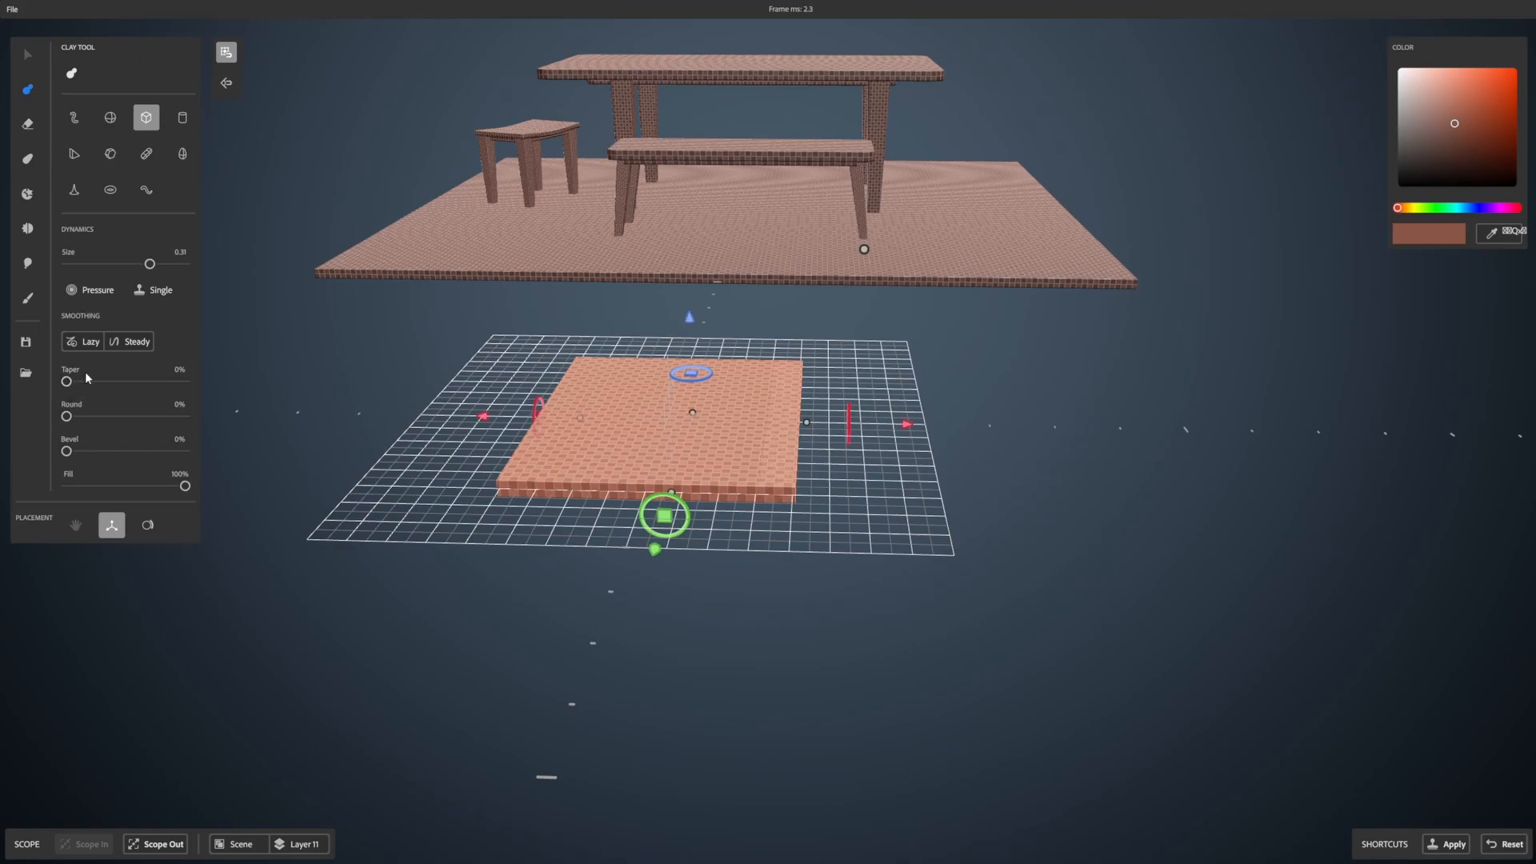
# Step: Rotate the box brush a quarter turn and resize it into a flat seat block of size 0.22
pyautogui.moveTo(67, 382); pyautogui.dragTo(73, 387)
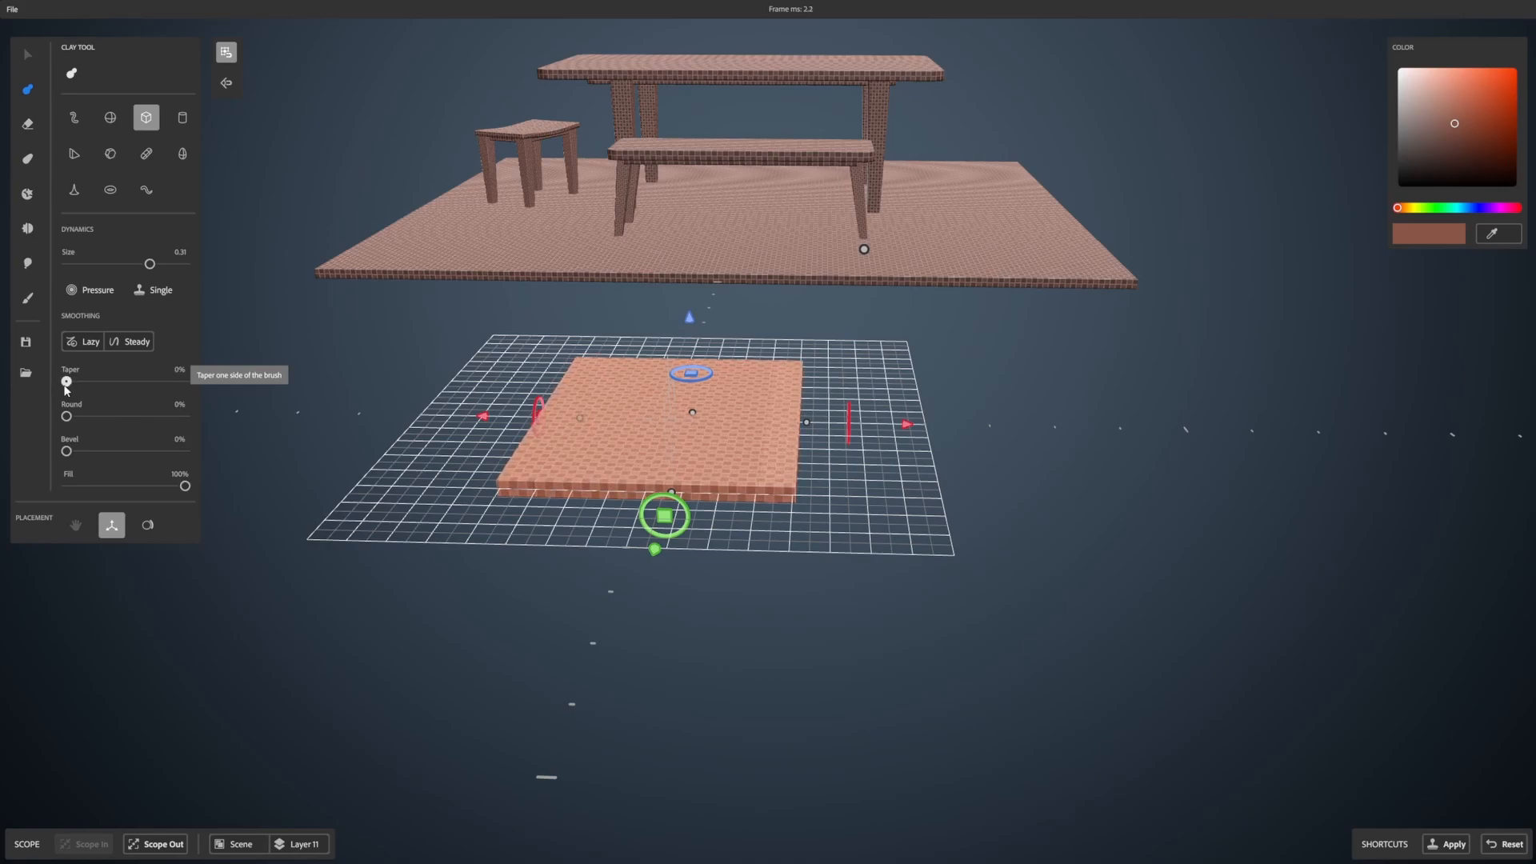
pyautogui.moveTo(851, 404); pyautogui.dragTo(719, 414)
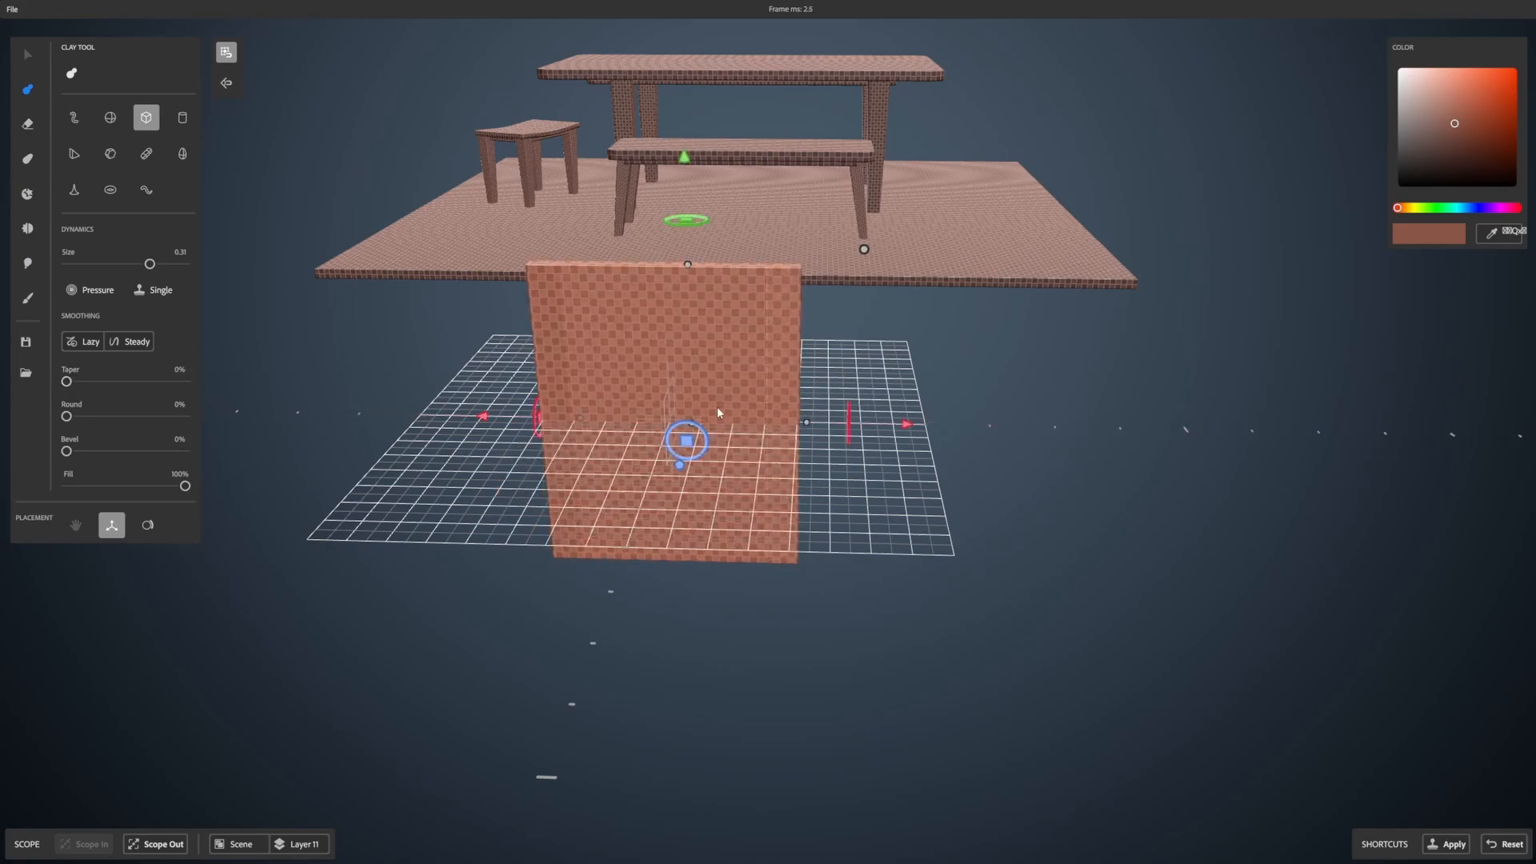
pyautogui.keyDown('alt'); pyautogui.moveTo(895, 283); pyautogui.dragTo(579, 229); pyautogui.keyUp('alt')
pyautogui.moveTo(489, 273); pyautogui.dragTo(460, 417)
pyautogui.moveTo(504, 360); pyautogui.dragTo(500, 374)
# Step: Set the seat block's taper to 28% and rotate the block about its vertical axis
pyautogui.moveTo(68, 382); pyautogui.dragTo(76, 381)
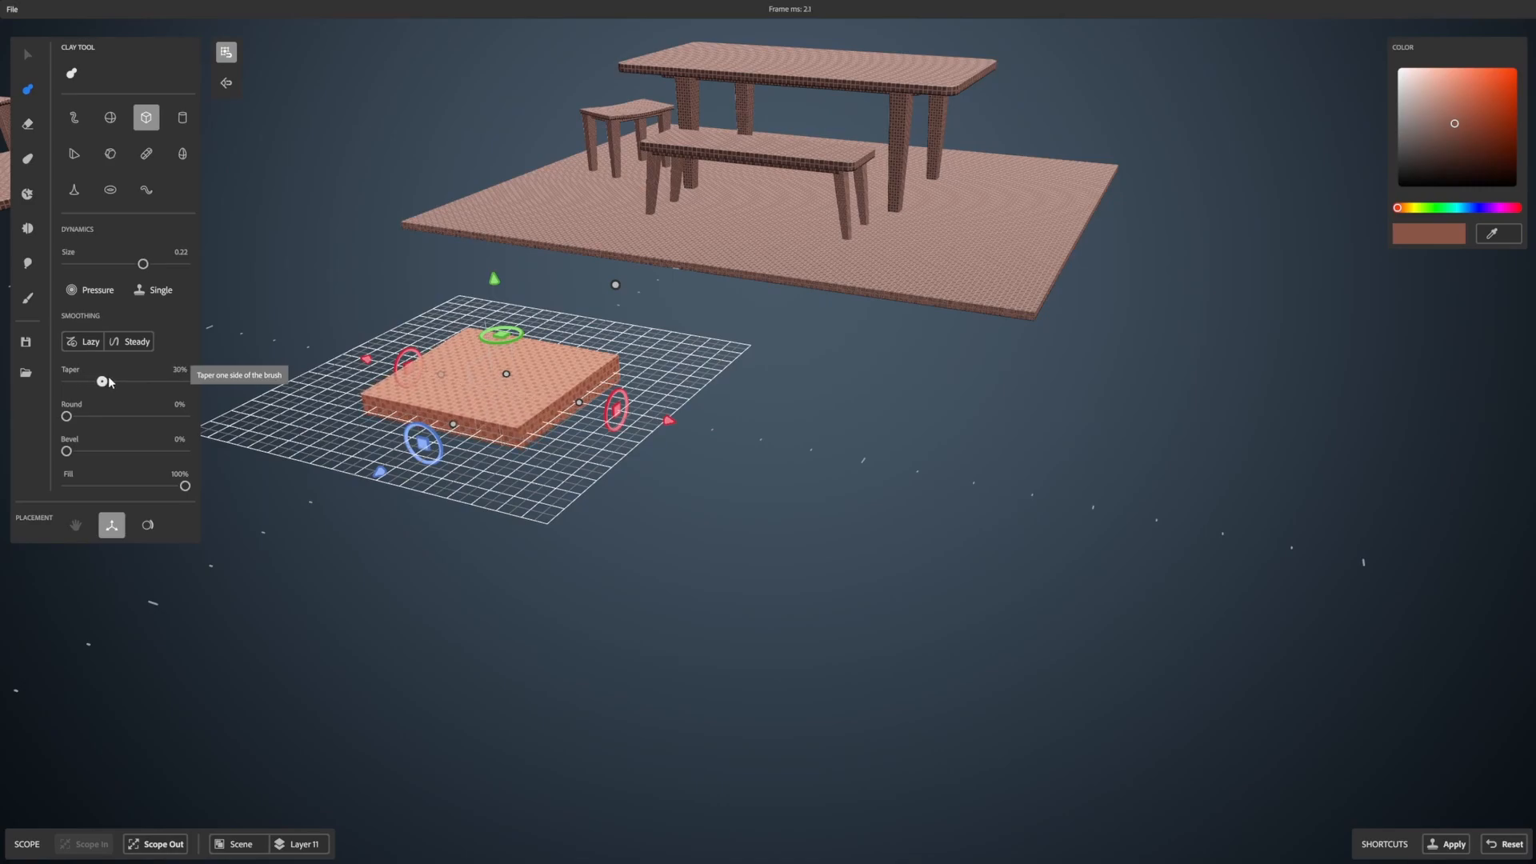
pyautogui.moveTo(104, 379); pyautogui.dragTo(107, 380)
pyautogui.keyDown('alt'); pyautogui.moveTo(628, 367); pyautogui.dragTo(934, 335); pyautogui.keyUp('alt')
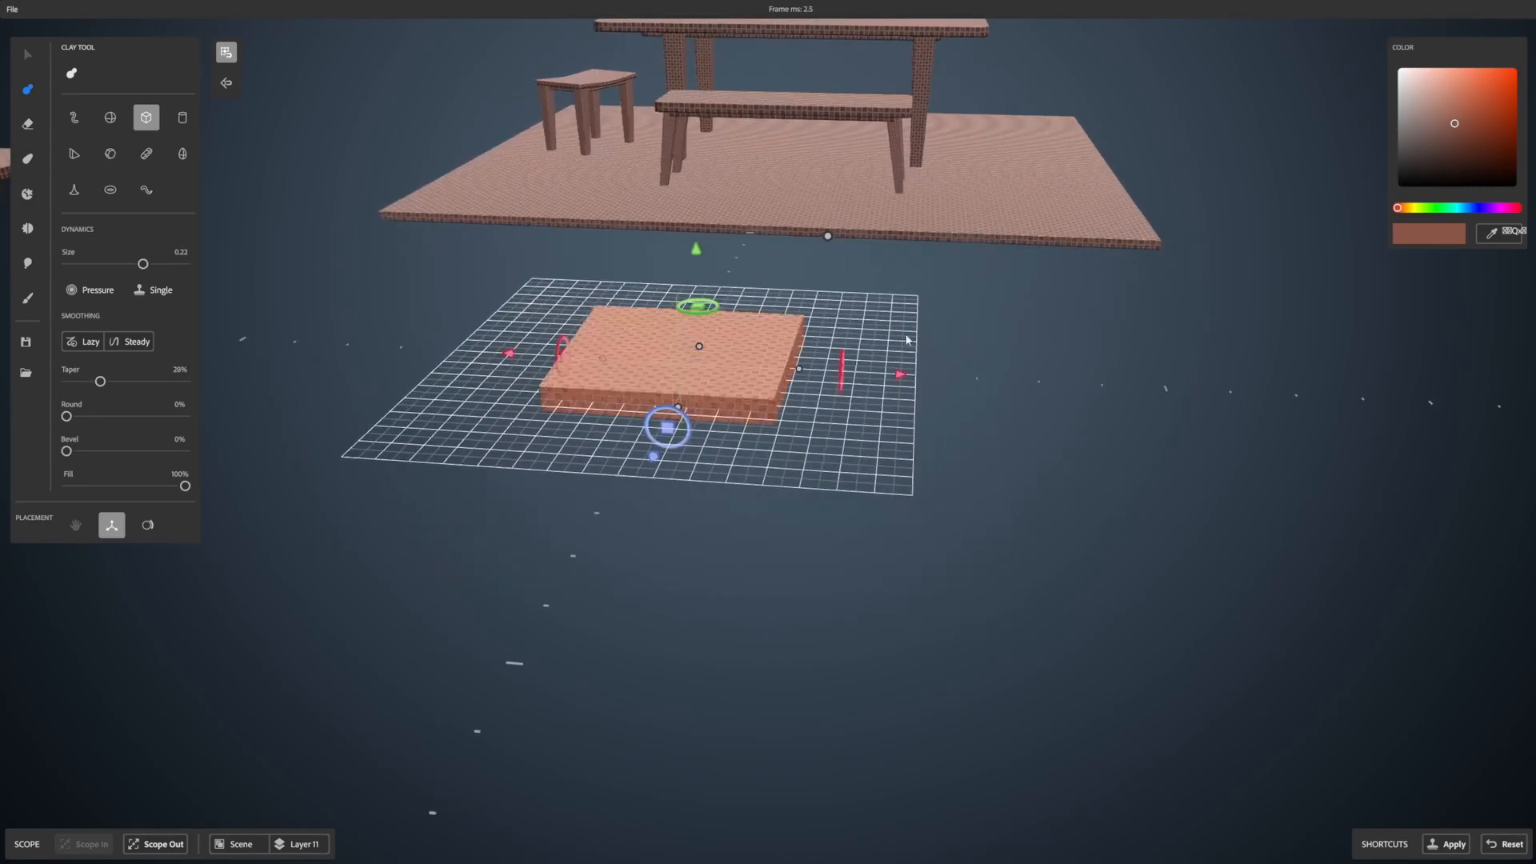
pyautogui.click(719, 308)
pyautogui.click(721, 307)
# Step: Round the seat block's corners with Round at 37% and Bevel at 53%
pyautogui.keyDown('alt'); pyautogui.moveTo(875, 295); pyautogui.dragTo(789, 329); pyautogui.keyUp('alt')
pyautogui.keyDown('alt'); pyautogui.moveTo(788, 329); pyautogui.dragTo(849, 275, button='middle'); pyautogui.keyUp('alt')
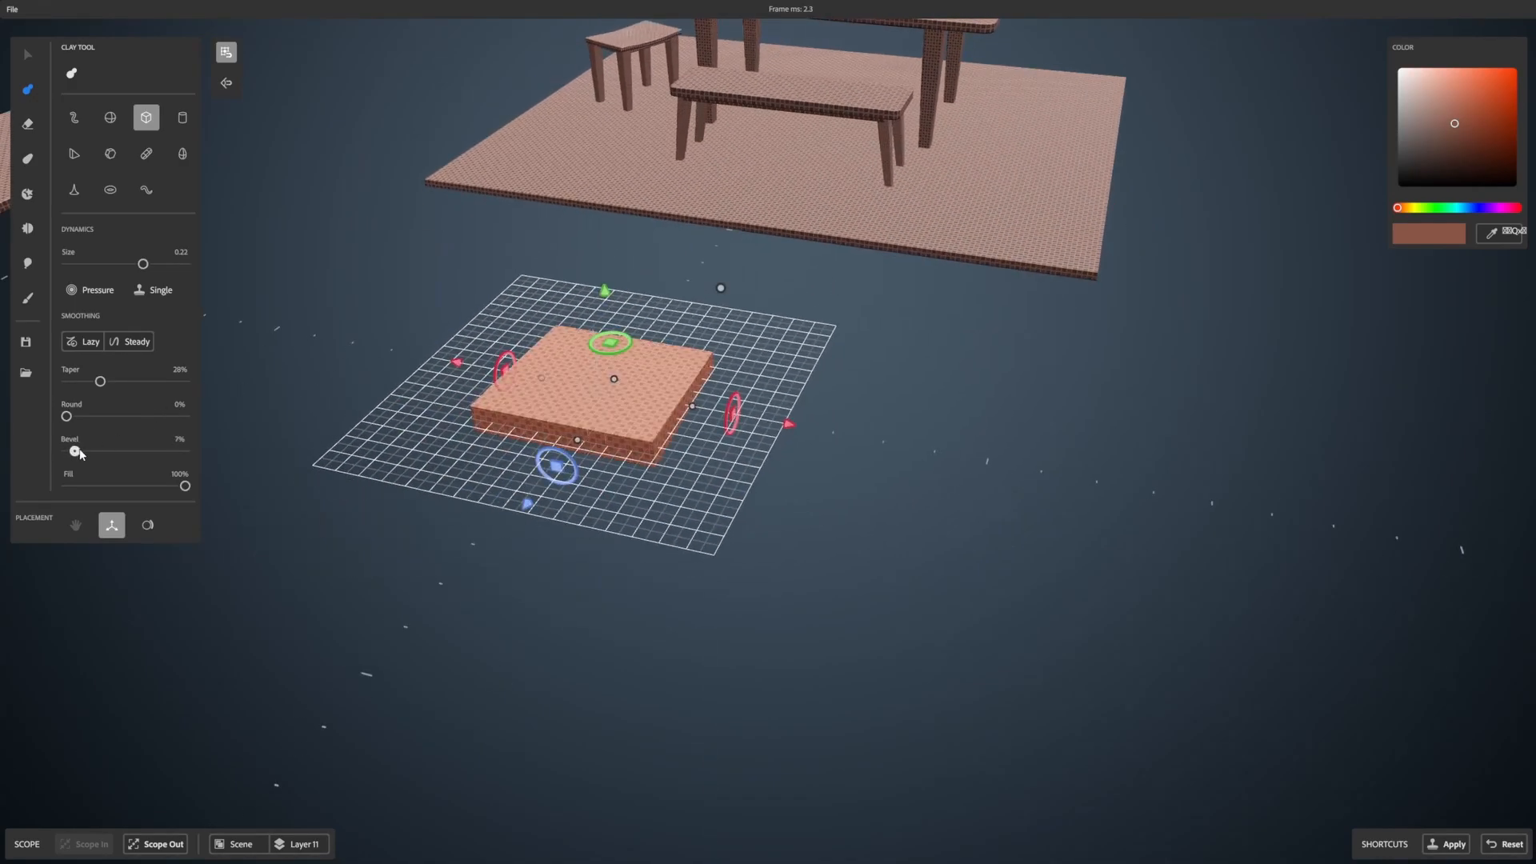
pyautogui.moveTo(70, 416); pyautogui.dragTo(101, 423)
pyautogui.keyDown('alt'); pyautogui.moveTo(664, 240); pyautogui.dragTo(546, 190); pyautogui.keyUp('alt')
pyautogui.keyDown('alt'); pyautogui.moveTo(545, 190); pyautogui.dragTo(912, 169, button='middle'); pyautogui.keyUp('alt')
pyautogui.keyDown('alt'); pyautogui.moveTo(912, 169); pyautogui.dragTo(905, 243); pyautogui.keyUp('alt')
pyautogui.keyDown('alt'); pyautogui.moveTo(905, 244); pyautogui.dragTo(934, 185, button='middle'); pyautogui.keyUp('alt')
pyautogui.moveTo(84, 453); pyautogui.dragTo(137, 445)
# Step: Adjust the rounded block's depth and width into the cushion's proportions, with a size of 0.25
pyautogui.moveTo(606, 318)
pyautogui.keyDown('alt'); pyautogui.mouseDown()
pyautogui.moveTo(620, 376)
pyautogui.moveTo(720, 464)
pyautogui.moveTo(1009, 512)
pyautogui.mouseUp(); pyautogui.keyUp('alt')
pyautogui.keyDown('alt'); pyautogui.moveTo(1009, 512); pyautogui.dragTo(957, 311, button='middle'); pyautogui.keyUp('alt')
pyautogui.moveTo(639, 538); pyautogui.dragTo(597, 556)
pyautogui.moveTo(885, 541); pyautogui.dragTo(889, 544)
pyautogui.press('g')
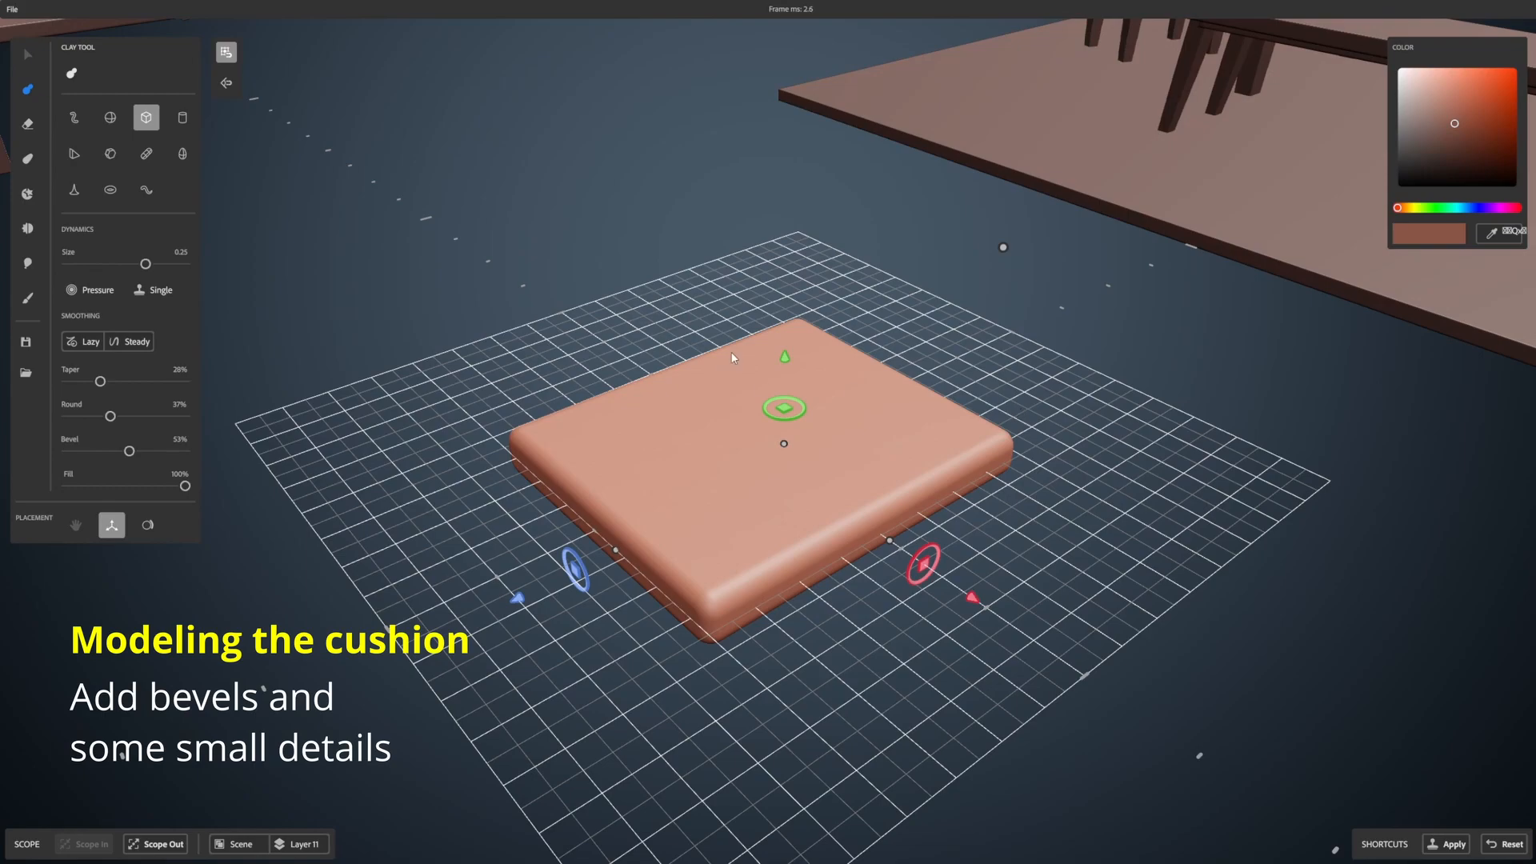
# Step: Place the rounded block as the cushion and move the box brush down beneath it
pyautogui.moveTo(785, 356)
pyautogui.mouseDown()
pyautogui.moveTo(813, 129)
pyautogui.moveTo(811, 472)
pyautogui.moveTo(814, 445)
pyautogui.mouseUp()
pyautogui.moveTo(944, 428); pyautogui.dragTo(797, 336, button='middle')
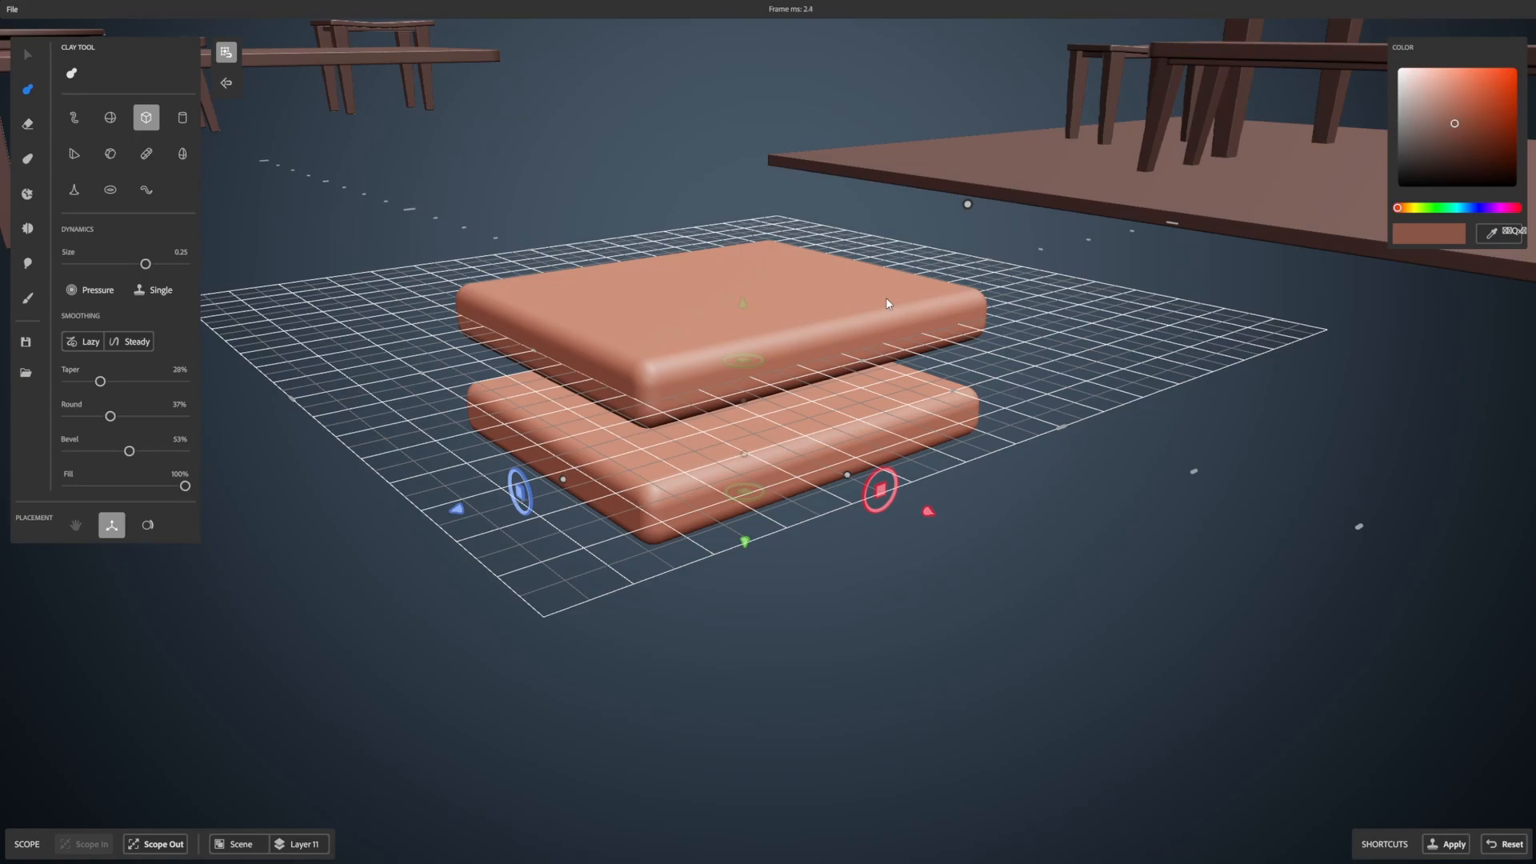
pyautogui.moveTo(751, 246)
pyautogui.mouseDown()
pyautogui.moveTo(794, 296)
pyautogui.moveTo(909, 324)
pyautogui.mouseUp()
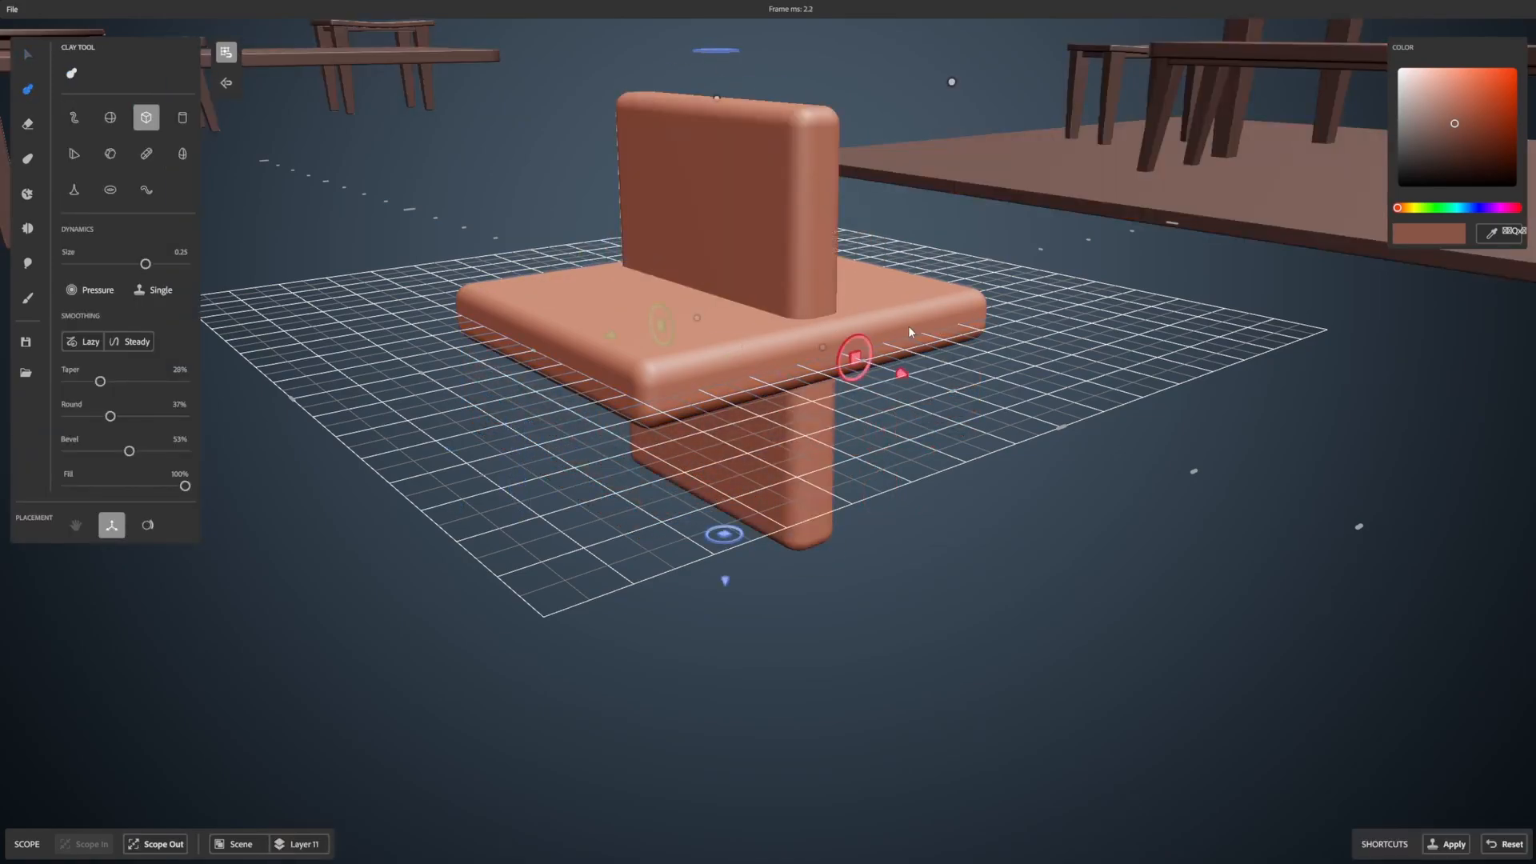
# Step: Create a new layer and lay the box brush flat just under the cushion
pyautogui.rightClick(909, 327)
pyautogui.click(947, 404)
pyautogui.moveTo(853, 340); pyautogui.dragTo(885, 360)
pyautogui.moveTo(719, 180); pyautogui.dragTo(720, 218)
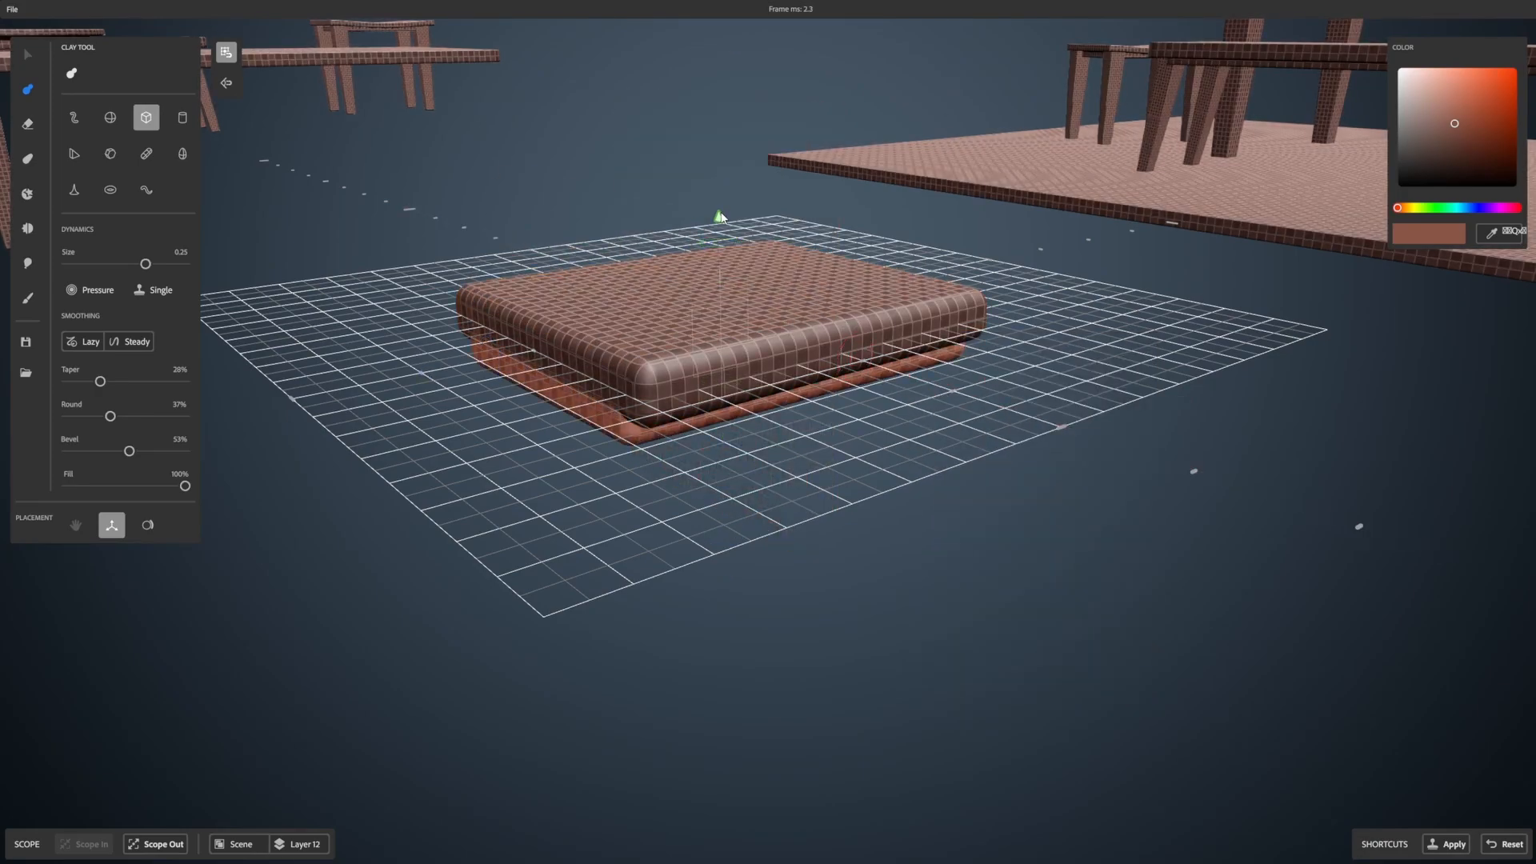
# Step: With the grid hidden, set the base box's bevel to 3% and shrink it to fit inside the cushion's outline
pyautogui.click(231, 51)
pyautogui.moveTo(811, 387); pyautogui.dragTo(1029, 237, button='middle')
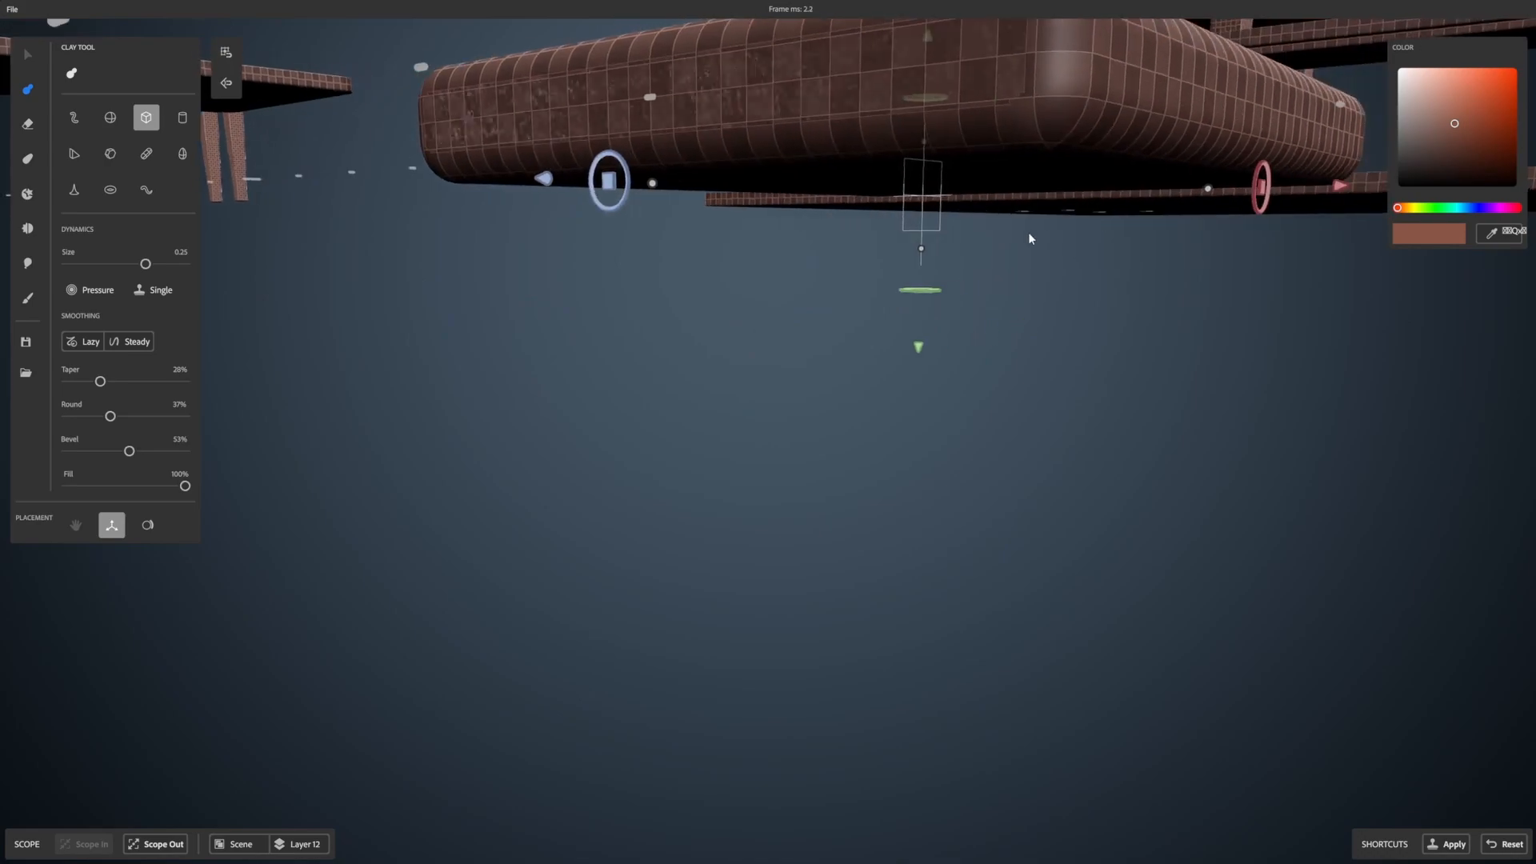
pyautogui.moveTo(129, 451); pyautogui.dragTo(69, 451)
pyautogui.moveTo(1144, 221); pyautogui.dragTo(1106, 223)
pyautogui.moveTo(579, 221); pyautogui.dragTo(641, 221)
pyautogui.moveTo(1187, 345); pyautogui.dragTo(1037, 487, button='middle')
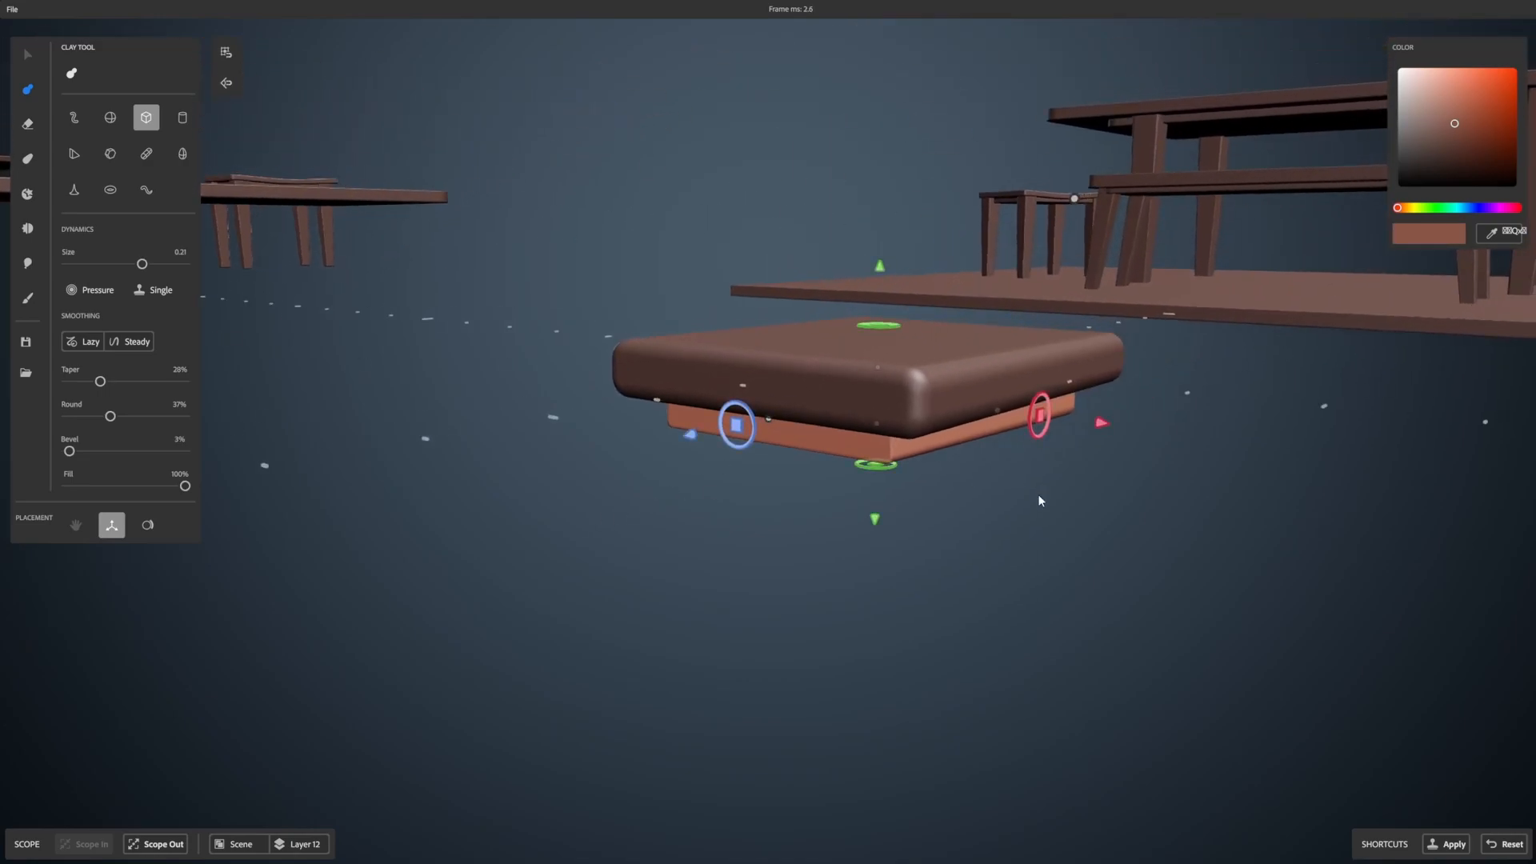
# Step: Place the base box under the cushion and switch back to editing the cushion's layer
pyautogui.press('q')
pyautogui.moveTo(1054, 484); pyautogui.dragTo(995, 512, button='middle')
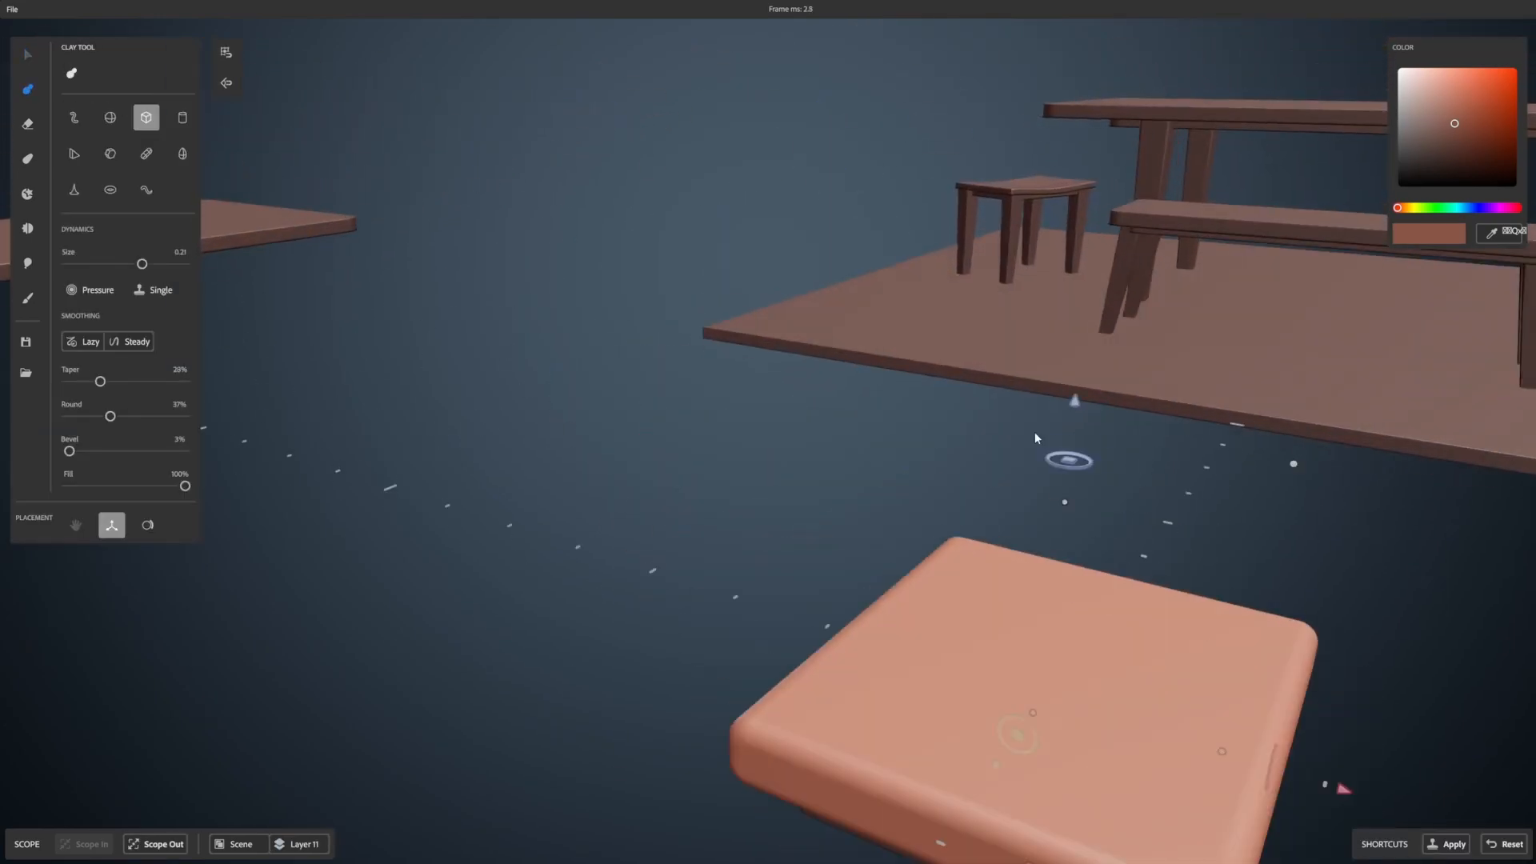
pyautogui.moveTo(1034, 432); pyautogui.dragTo(855, 258, button='middle')
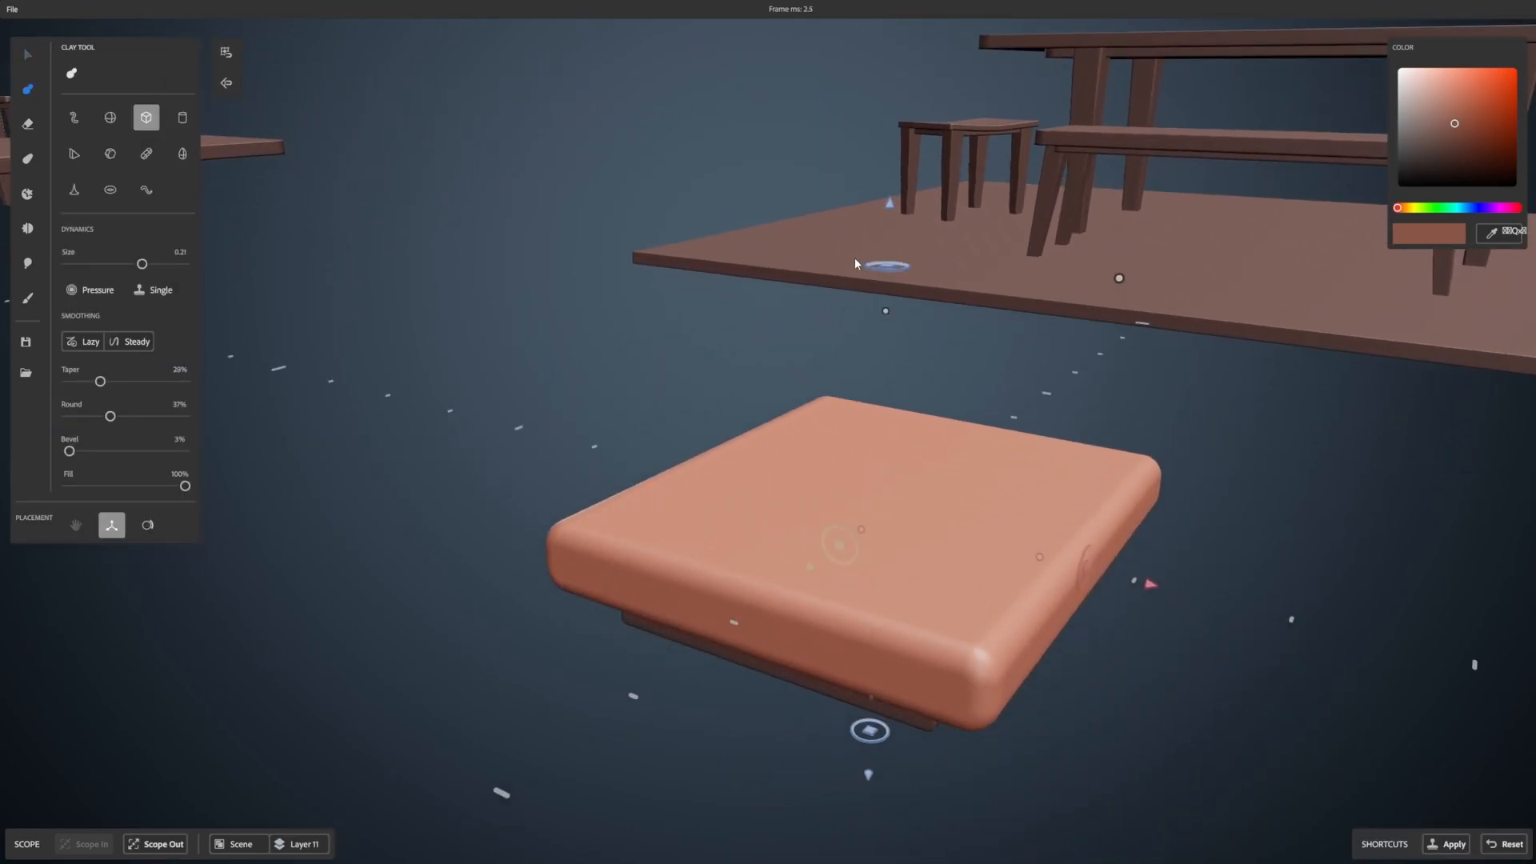
# Step: Set up an egg-shaped clay brush above the cushion with mirror symmetry enabled
pyautogui.click(184, 152)
pyautogui.moveTo(884, 314); pyautogui.dragTo(889, 271)
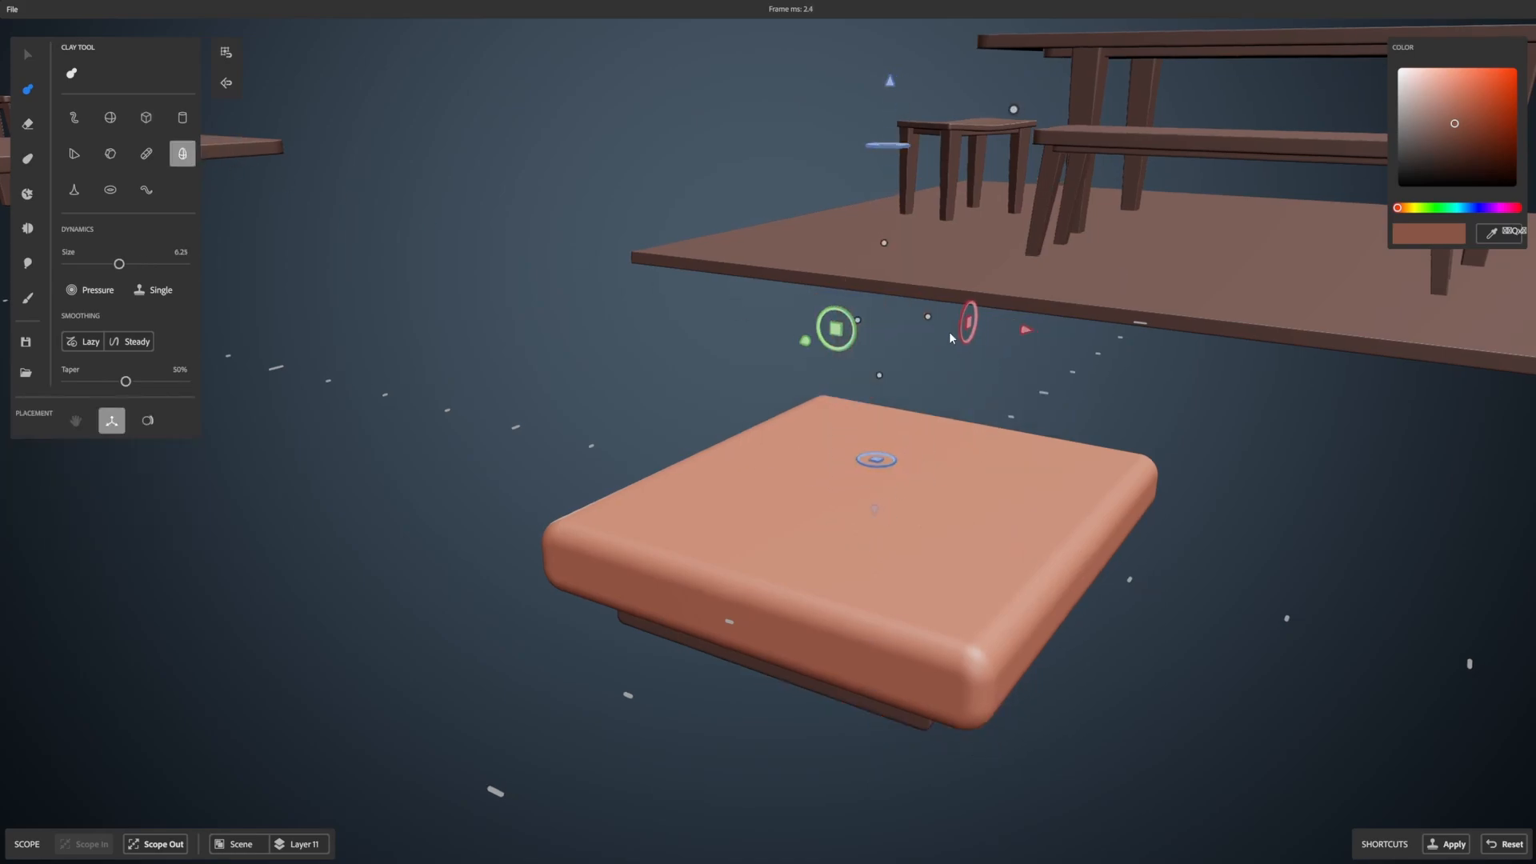
pyautogui.moveTo(953, 332); pyautogui.dragTo(861, 304, button='middle')
pyautogui.click(856, 269)
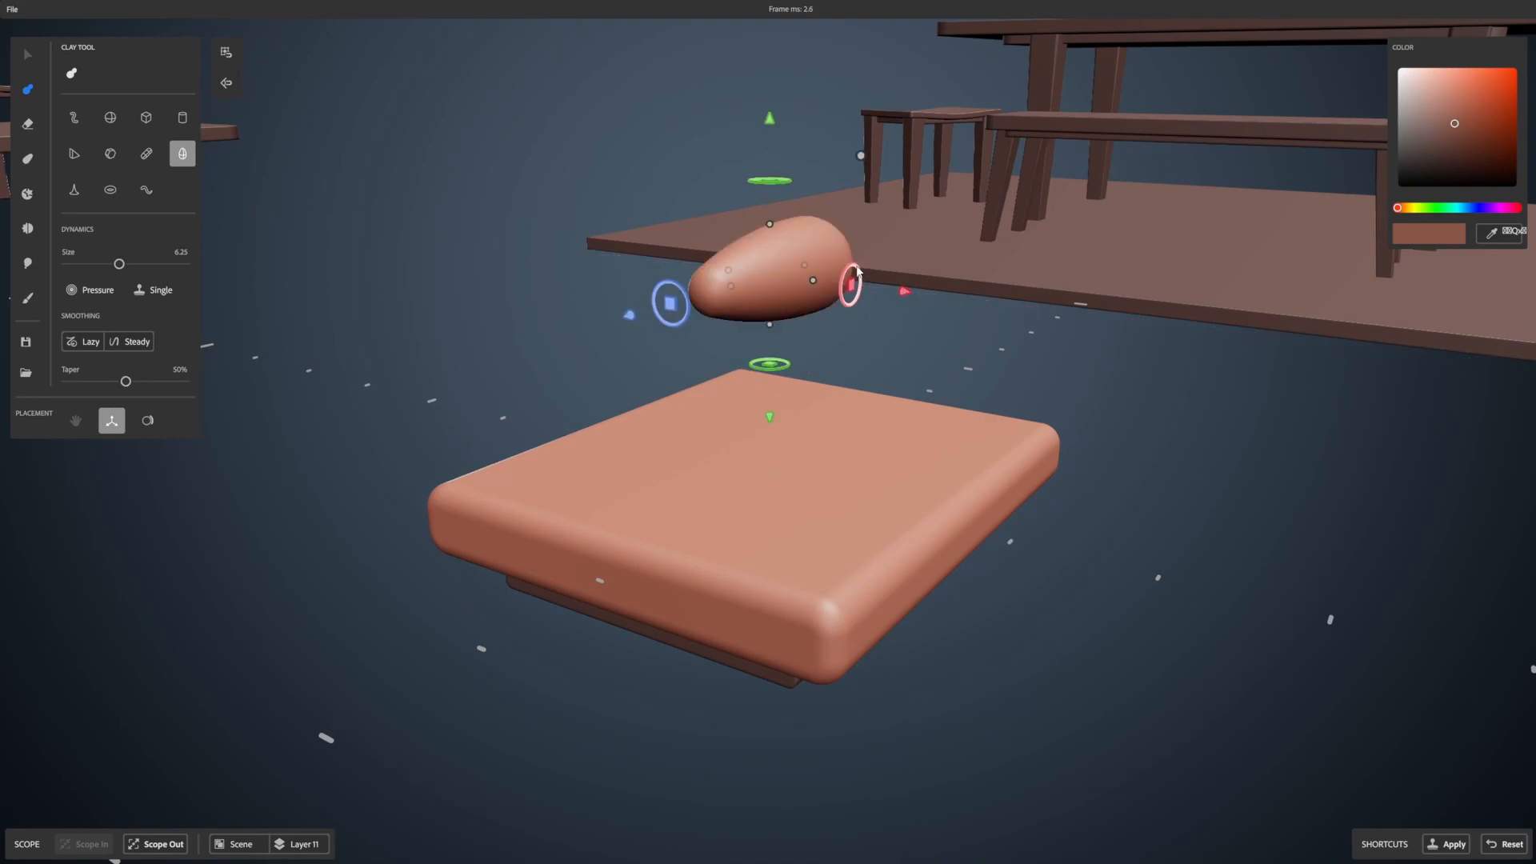
pyautogui.press('space')
pyautogui.click(936, 592)
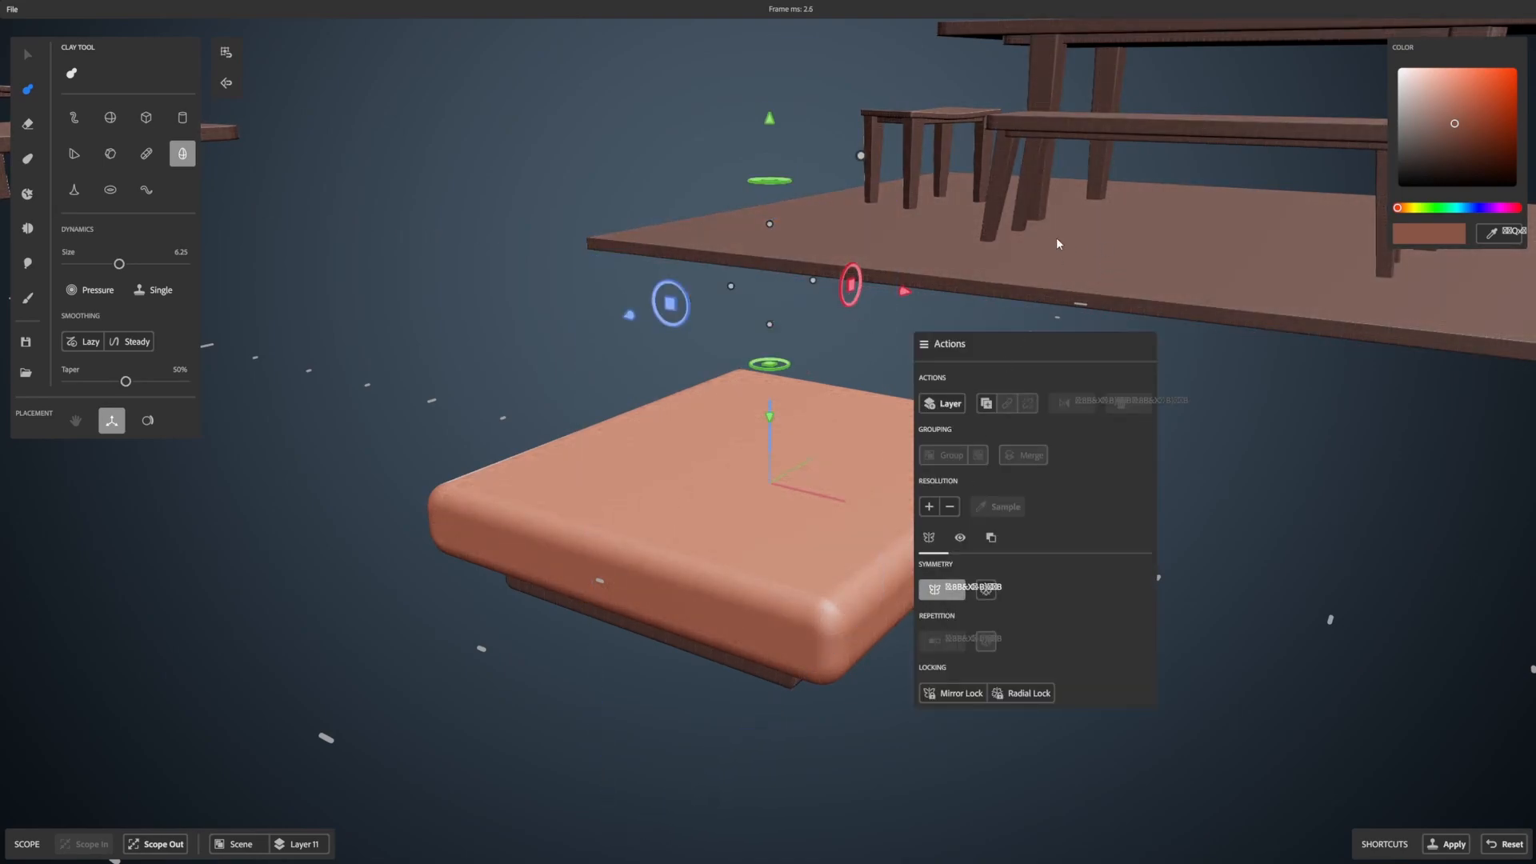
pyautogui.press('space')
# Step: Reverse the direction of the egg-shaped brush and switch it to the Erase tool
pyautogui.keyDown('alt'); pyautogui.moveTo(1035, 320); pyautogui.dragTo(1002, 336); pyautogui.keyUp('alt')
pyautogui.click(712, 206)
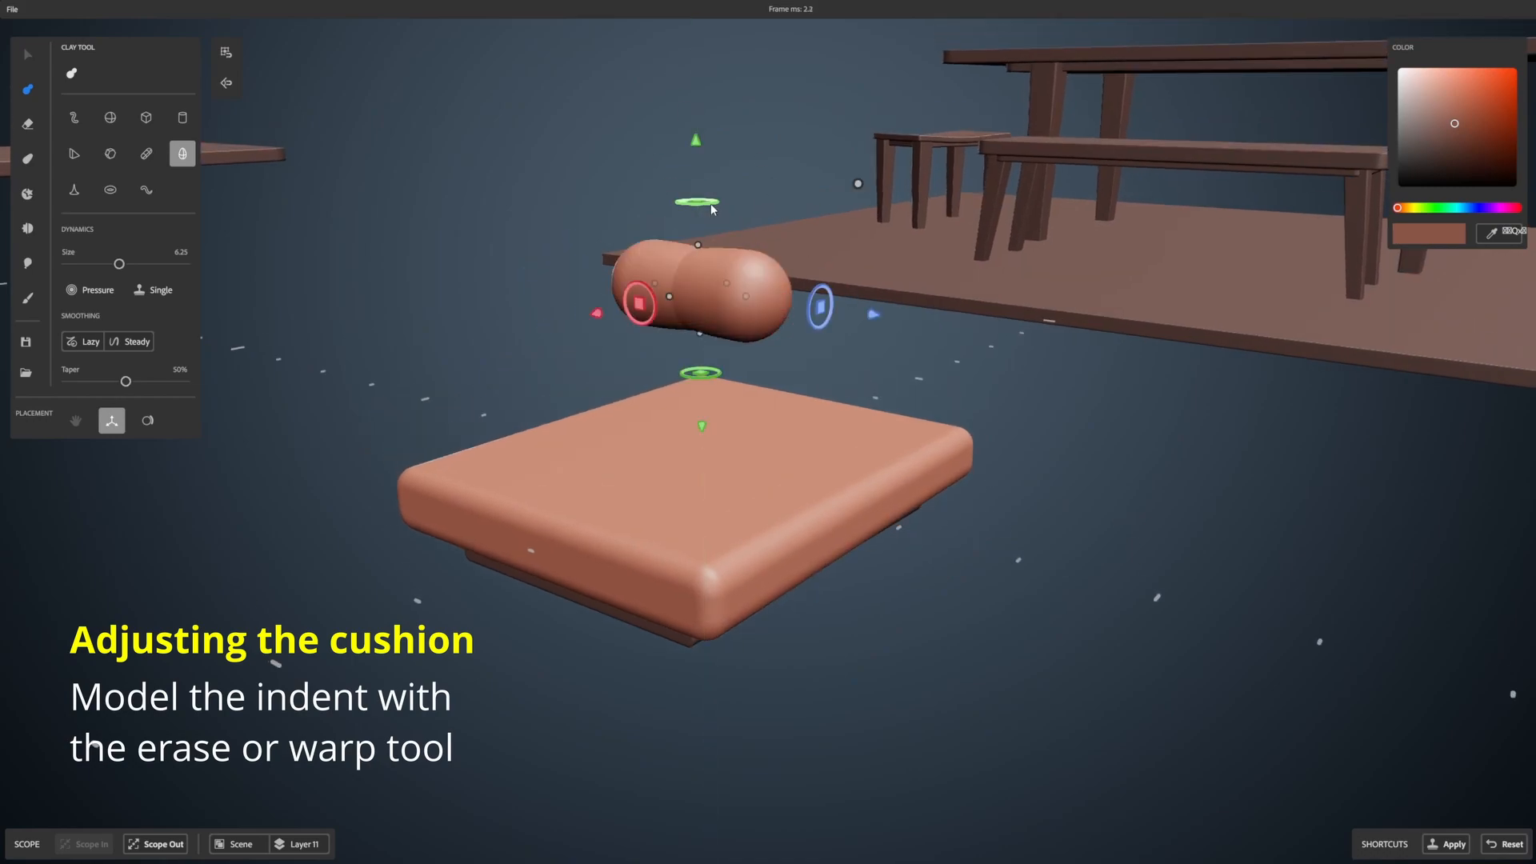
pyautogui.click(712, 206)
pyautogui.press('e')
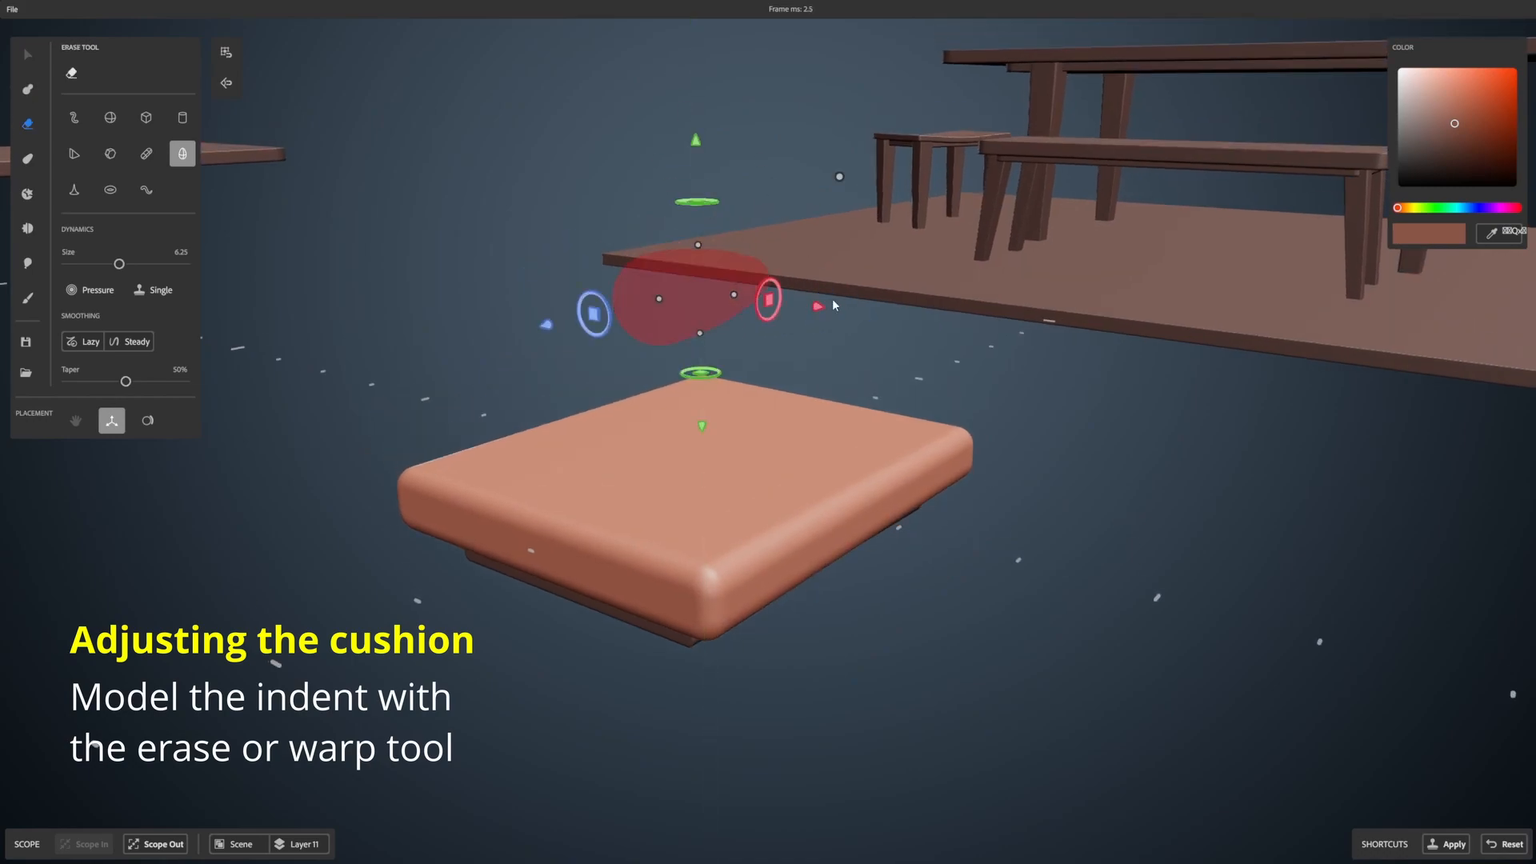
# Step: Try to fit an enlarged egg-shaped eraser over the cushion's top to form the seat indent
pyautogui.moveTo(701, 244); pyautogui.dragTo(863, 47)
pyautogui.moveTo(866, 123); pyautogui.dragTo(873, 157, button='middle')
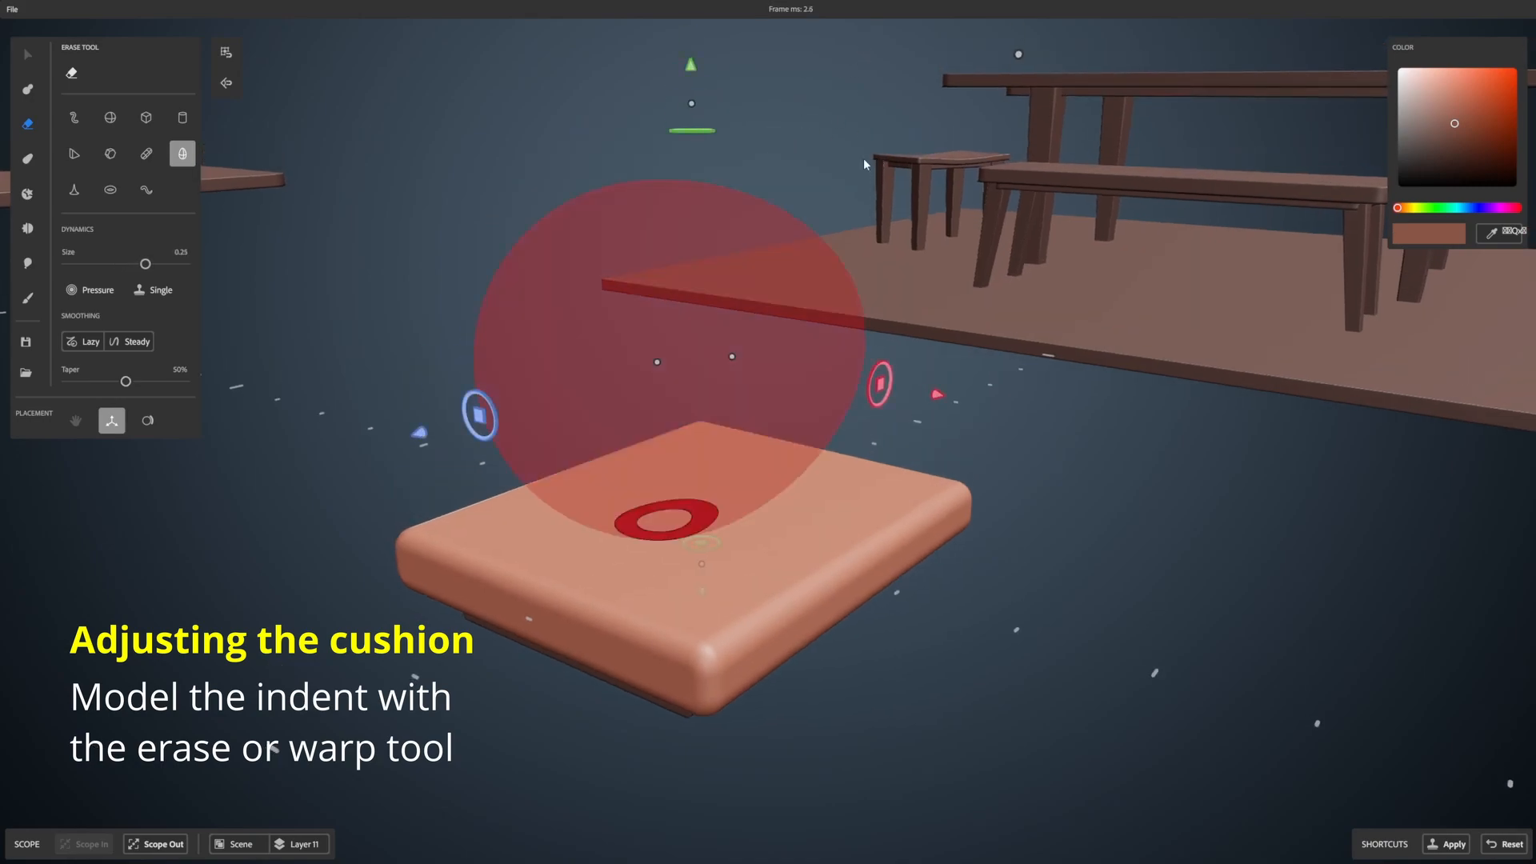
pyautogui.moveTo(693, 104); pyautogui.dragTo(693, 159)
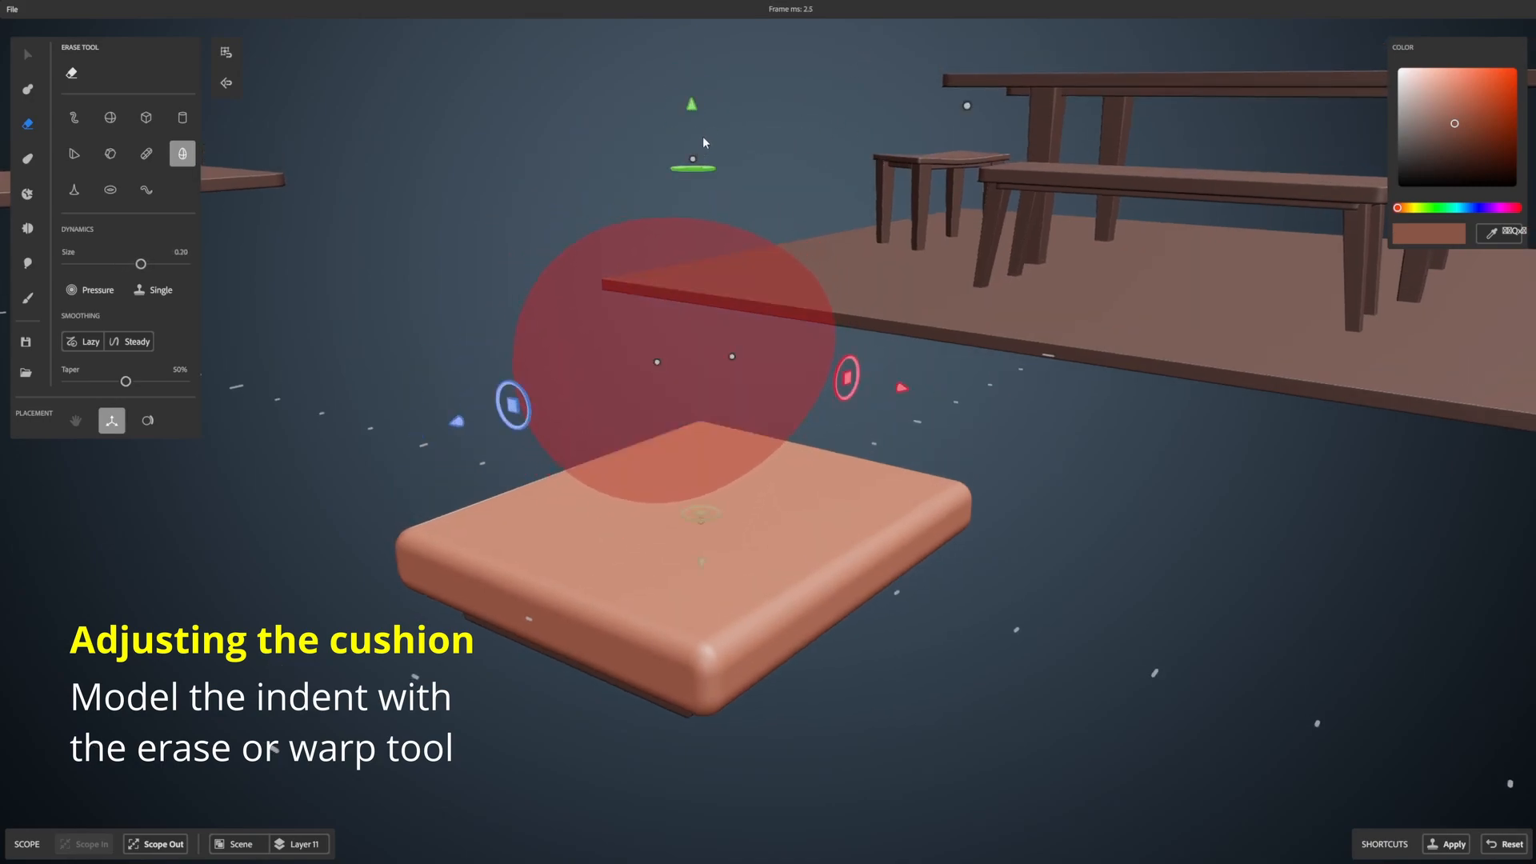
pyautogui.moveTo(693, 105); pyautogui.dragTo(675, 202)
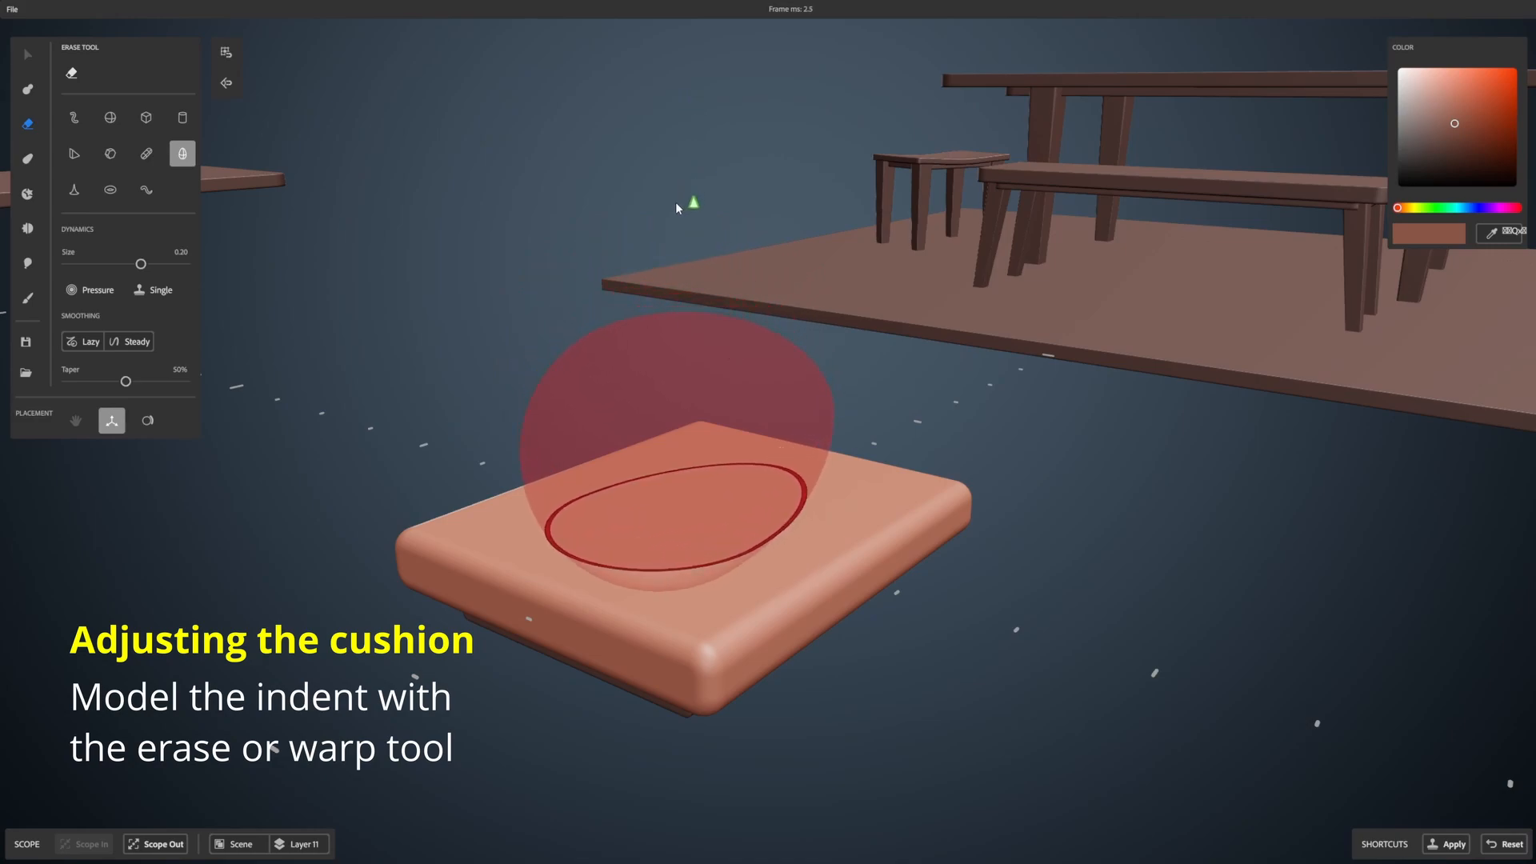
pyautogui.moveTo(733, 444)
pyautogui.mouseDown()
pyautogui.moveTo(897, 359)
pyautogui.moveTo(648, 308)
pyautogui.mouseUp()
pyautogui.scroll(-3, 897, 360)
pyautogui.keyDown('alt'); pyautogui.moveTo(648, 308); pyautogui.dragTo(817, 339, button='middle'); pyautogui.keyUp('alt')
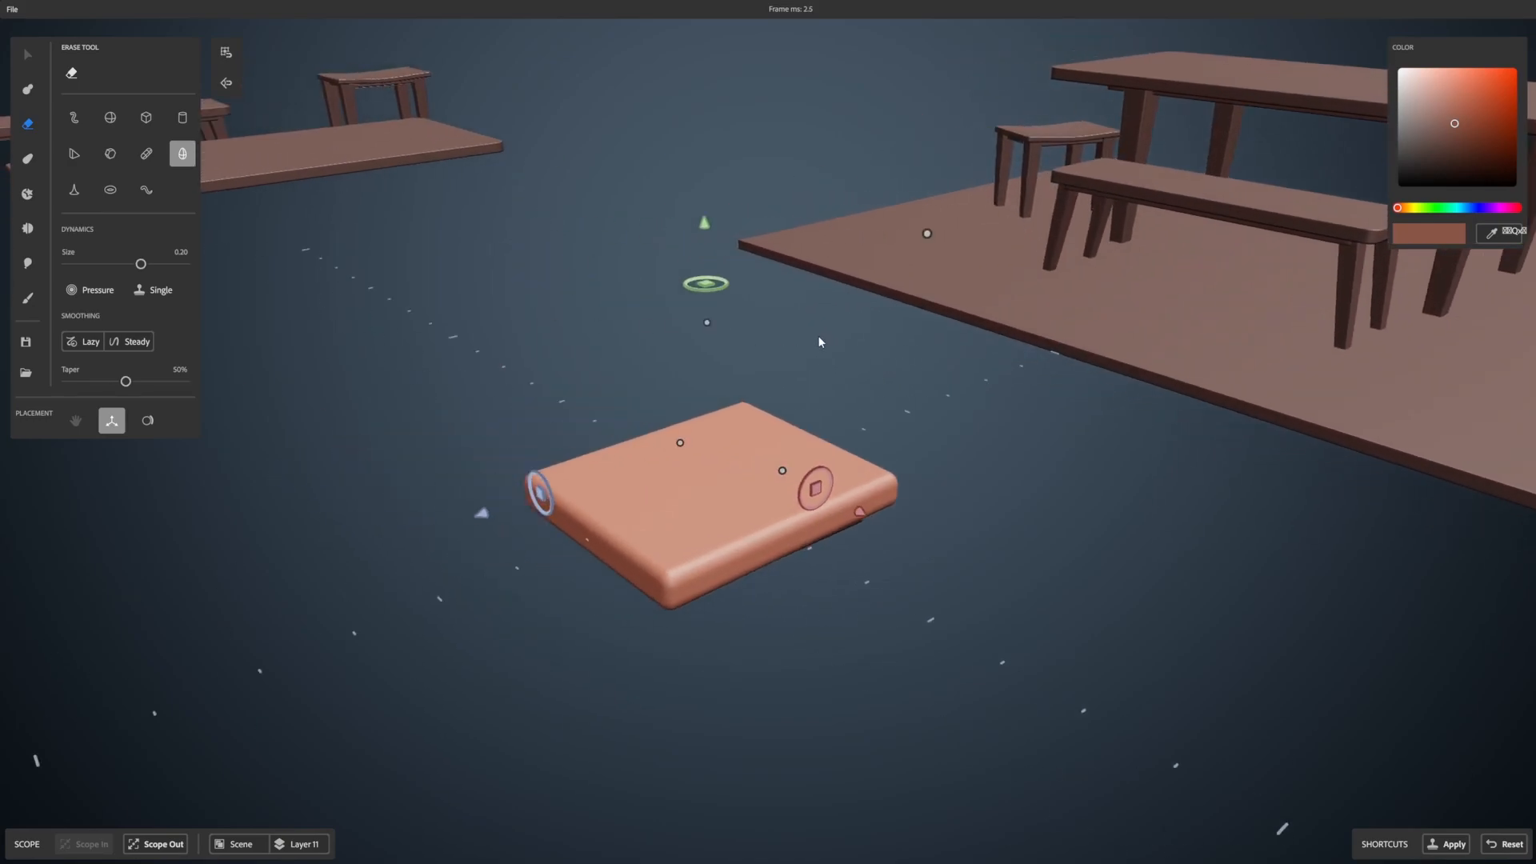
pyautogui.keyDown('alt'); pyautogui.moveTo(817, 340); pyautogui.dragTo(800, 294); pyautogui.keyUp('alt')
pyautogui.keyDown('alt'); pyautogui.moveTo(800, 294); pyautogui.dragTo(840, 340, button='middle'); pyautogui.keyUp('alt')
pyautogui.moveTo(743, 465)
pyautogui.mouseDown()
pyautogui.moveTo(761, 487)
pyautogui.moveTo(741, 462)
pyautogui.mouseUp()
pyautogui.moveTo(690, 341)
pyautogui.mouseDown()
pyautogui.moveTo(681, 399)
pyautogui.moveTo(690, 364)
pyautogui.mouseUp()
pyautogui.keyDown('alt'); pyautogui.moveTo(859, 299); pyautogui.dragTo(860, 284, button='middle'); pyautogui.keyUp('alt')
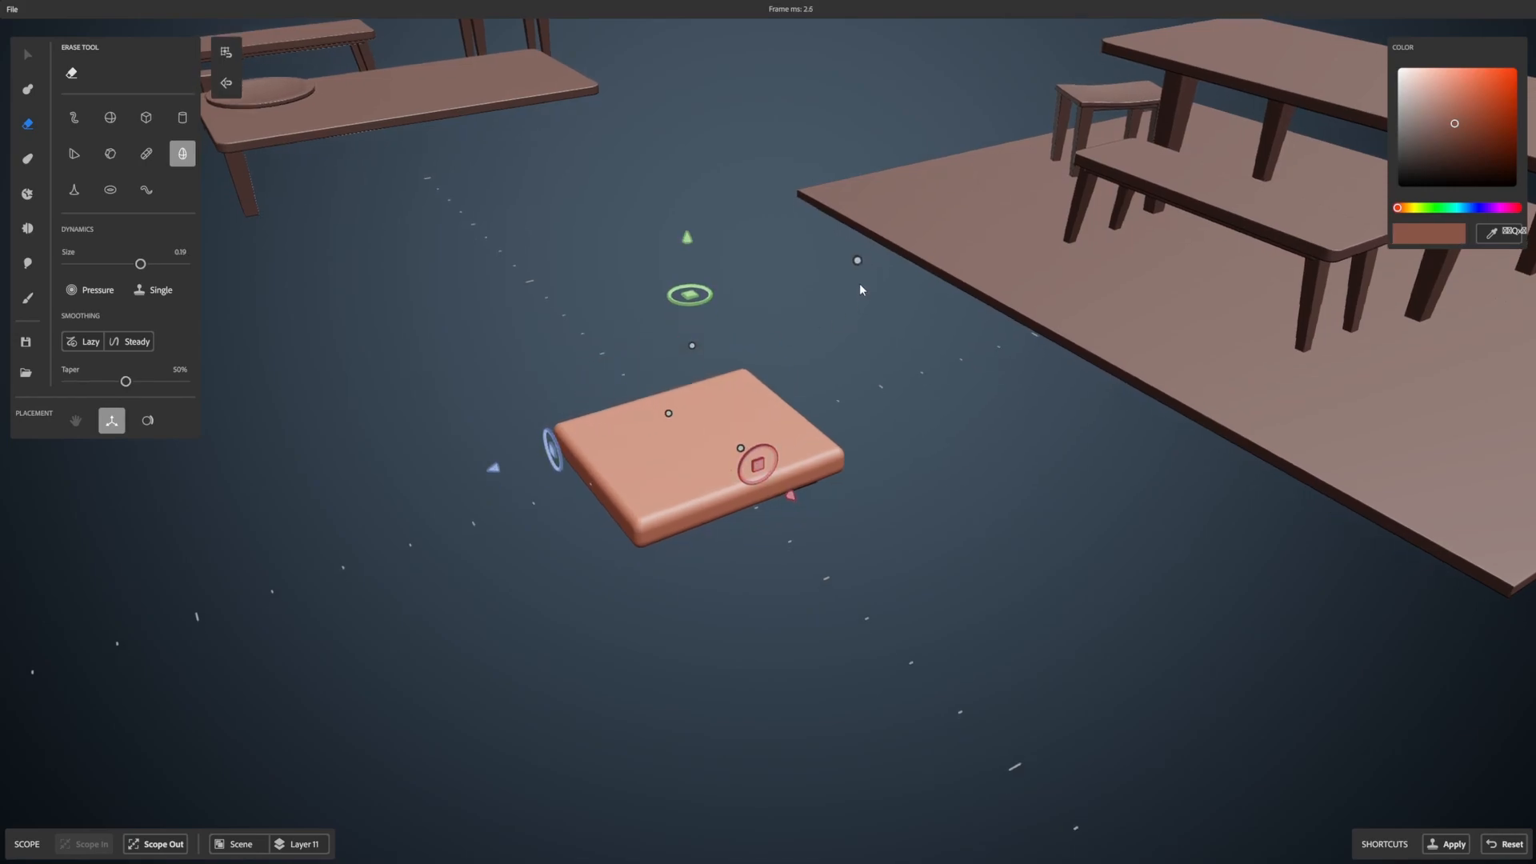
# Step: Switch the eraser to the capsule shape and stretch it across the cushion to a size of 0.27
pyautogui.click(147, 155)
pyautogui.moveTo(916, 356); pyautogui.dragTo(860, 420, button='middle')
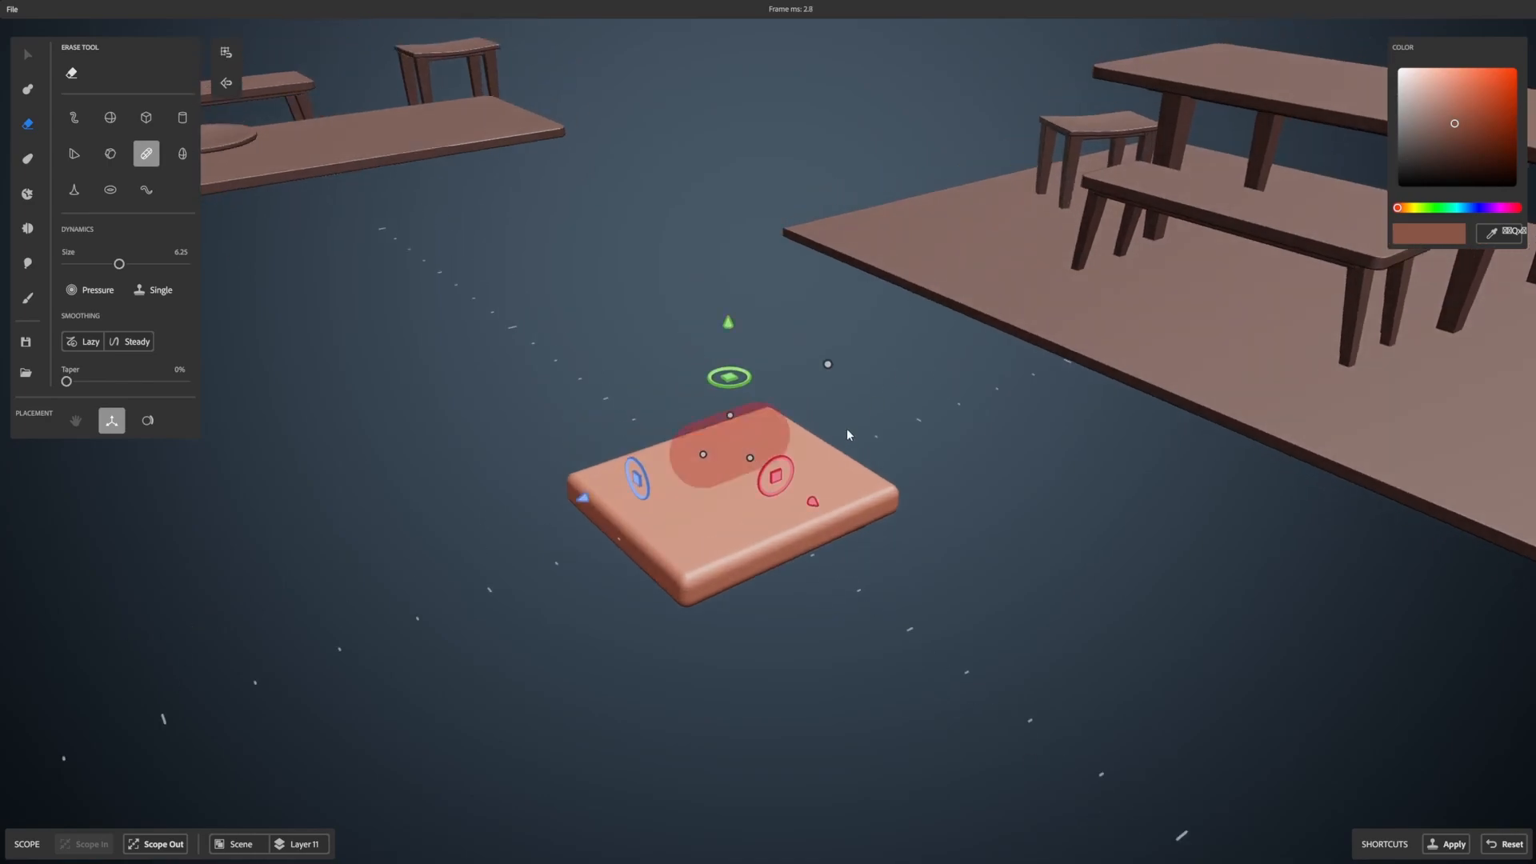
pyautogui.moveTo(814, 504)
pyautogui.mouseDown()
pyautogui.moveTo(875, 540)
pyautogui.moveTo(833, 497)
pyautogui.mouseUp()
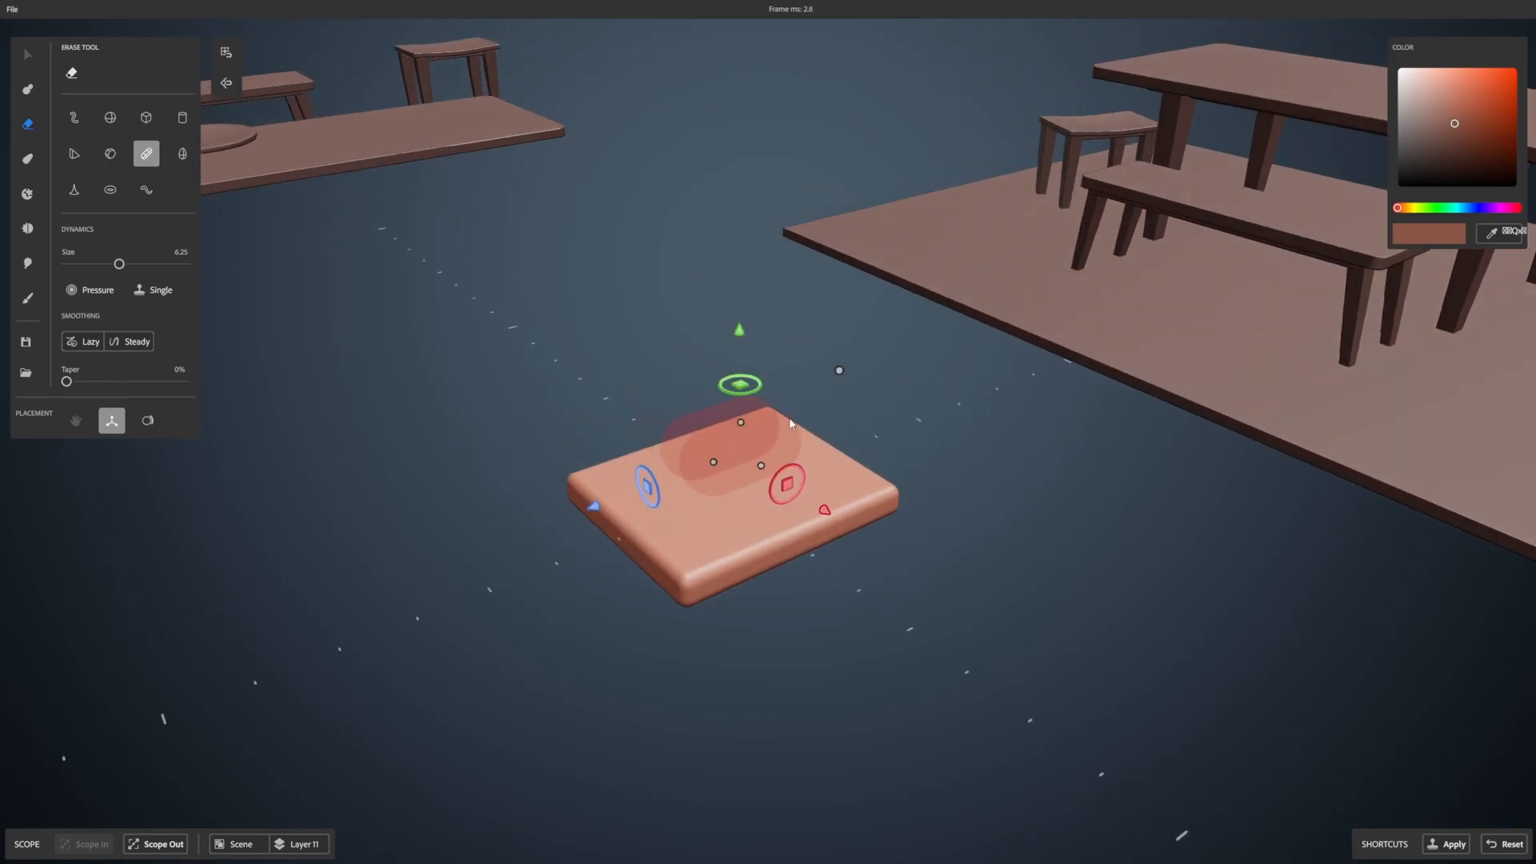
pyautogui.moveTo(714, 468); pyautogui.dragTo(614, 500)
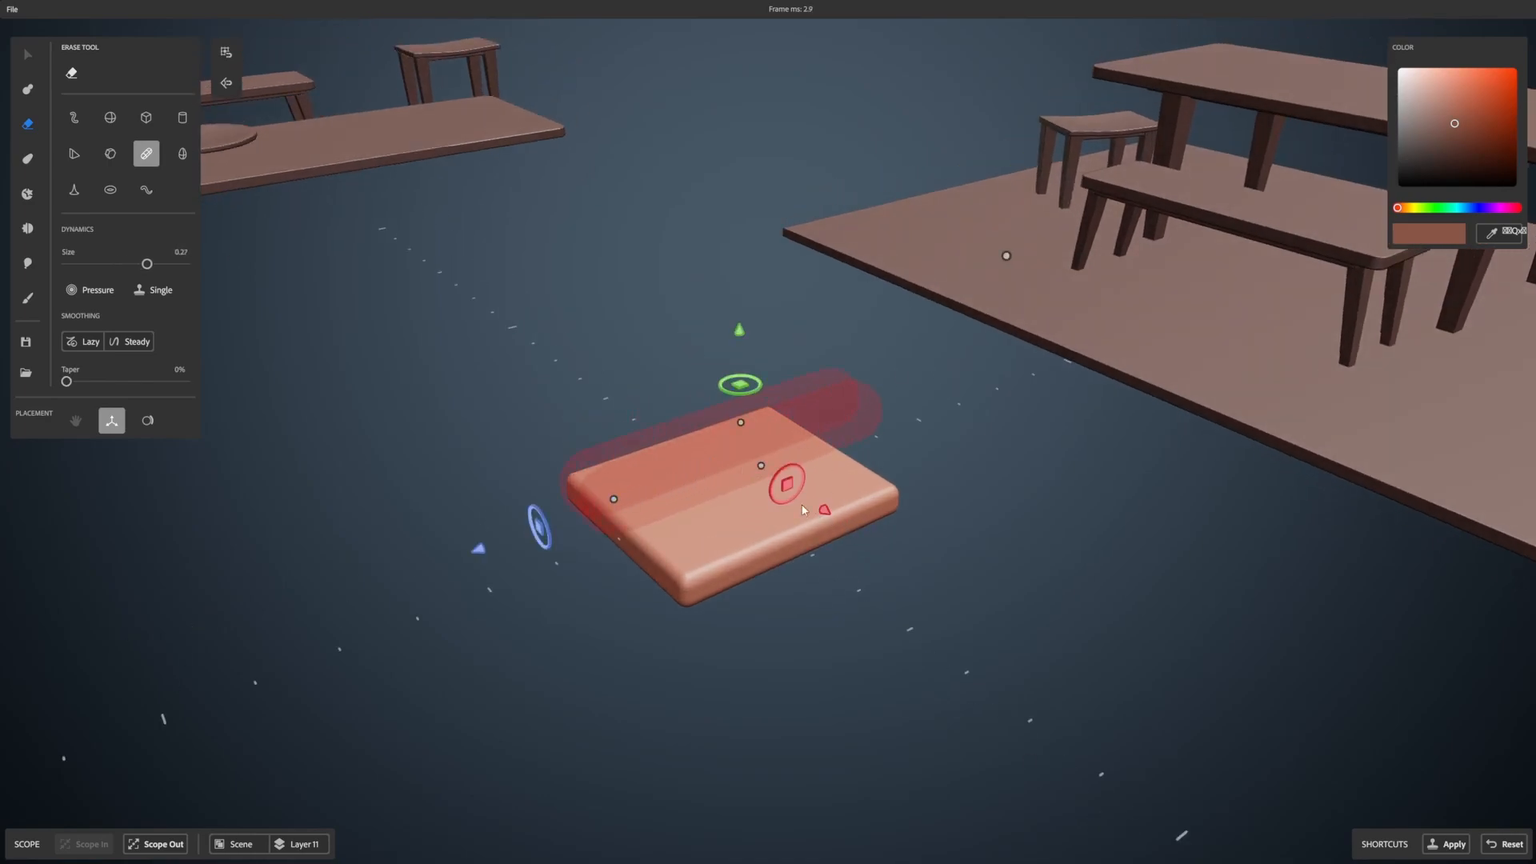
pyautogui.moveTo(760, 468); pyautogui.dragTo(807, 504)
# Step: Adjust the capsule eraser's height and width so it cuts a shallow groove into the cushion's top
pyautogui.moveTo(1068, 479)
pyautogui.keyDown('alt'); pyautogui.mouseDown()
pyautogui.moveTo(1087, 463)
pyautogui.moveTo(858, 517)
pyautogui.moveTo(1055, 453)
pyautogui.moveTo(997, 504)
pyautogui.moveTo(965, 495)
pyautogui.mouseUp(); pyautogui.keyUp('alt')
pyautogui.moveTo(870, 117); pyautogui.dragTo(872, 64)
pyautogui.moveTo(1124, 316)
pyautogui.mouseDown()
pyautogui.moveTo(1142, 312)
pyautogui.moveTo(1121, 316)
pyautogui.mouseUp()
pyautogui.moveTo(861, 262); pyautogui.dragTo(860, 316)
pyautogui.moveTo(1114, 315)
pyautogui.mouseDown()
pyautogui.moveTo(1155, 312)
pyautogui.moveTo(1091, 316)
pyautogui.moveTo(1180, 312)
pyautogui.mouseUp()
# Step: Move the mirrored capsule erasers closer together, carve the indent into the cushion's top, and leave the layer
pyautogui.moveTo(1245, 564)
pyautogui.keyDown('alt'); pyautogui.mouseDown()
pyautogui.moveTo(1217, 555)
pyautogui.moveTo(1352, 720)
pyautogui.moveTo(1488, 672)
pyautogui.moveTo(1464, 680)
pyautogui.mouseUp(); pyautogui.keyUp('alt')
pyautogui.keyDown('alt'); pyautogui.moveTo(1336, 396); pyautogui.dragTo(1083, 408); pyautogui.keyUp('alt')
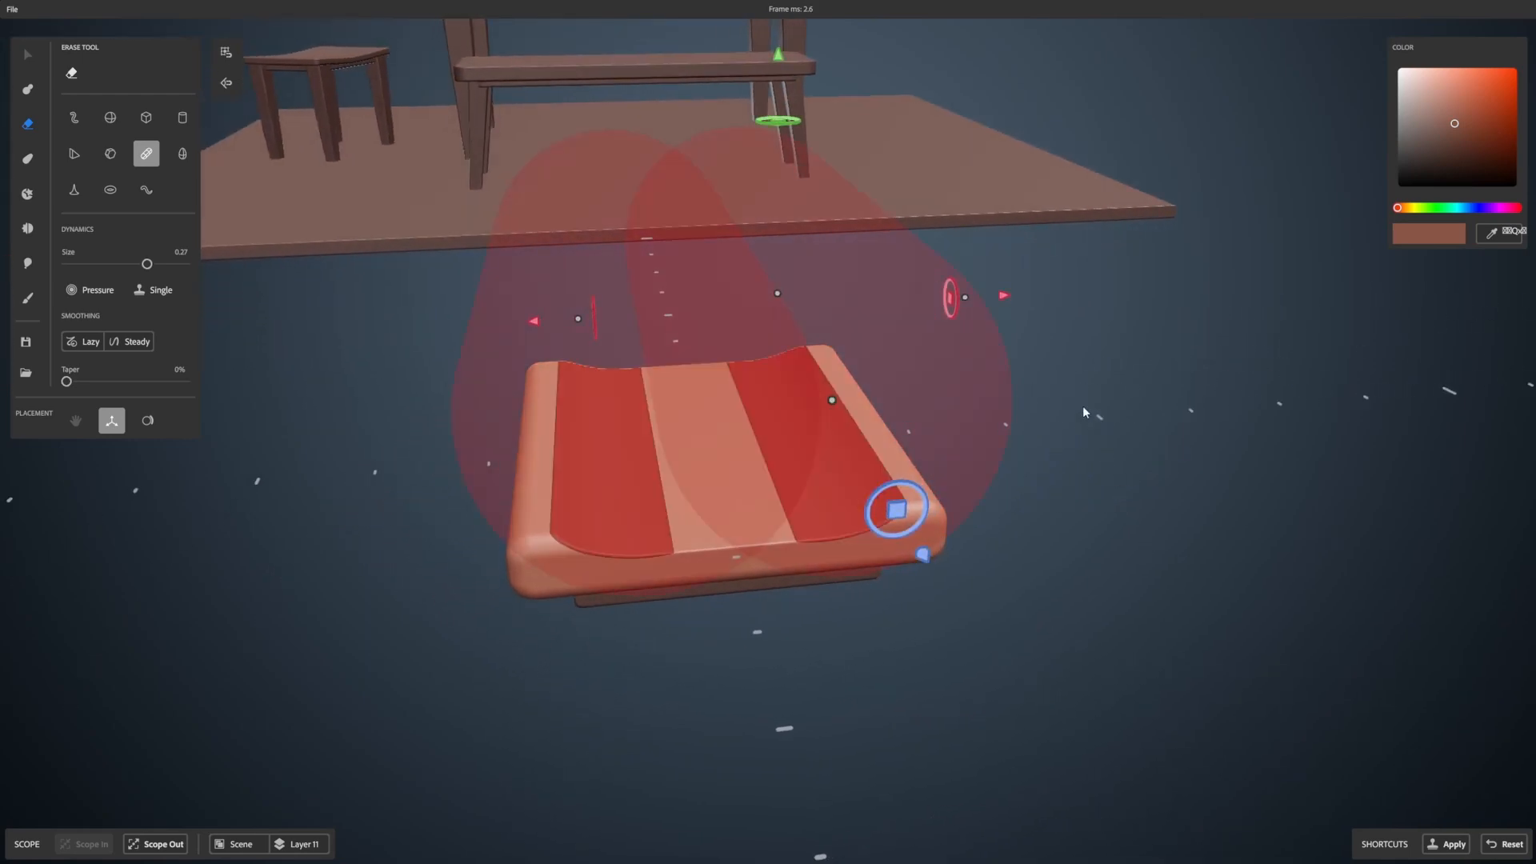
pyautogui.click(1020, 296)
pyautogui.moveTo(973, 300); pyautogui.dragTo(877, 310)
pyautogui.press('Escape')
pyautogui.keyDown('alt'); pyautogui.moveTo(1083, 353); pyautogui.dragTo(1015, 352); pyautogui.keyUp('alt')
pyautogui.keyDown('alt'); pyautogui.moveTo(1015, 353); pyautogui.dragTo(984, 351, button='middle'); pyautogui.keyUp('alt')
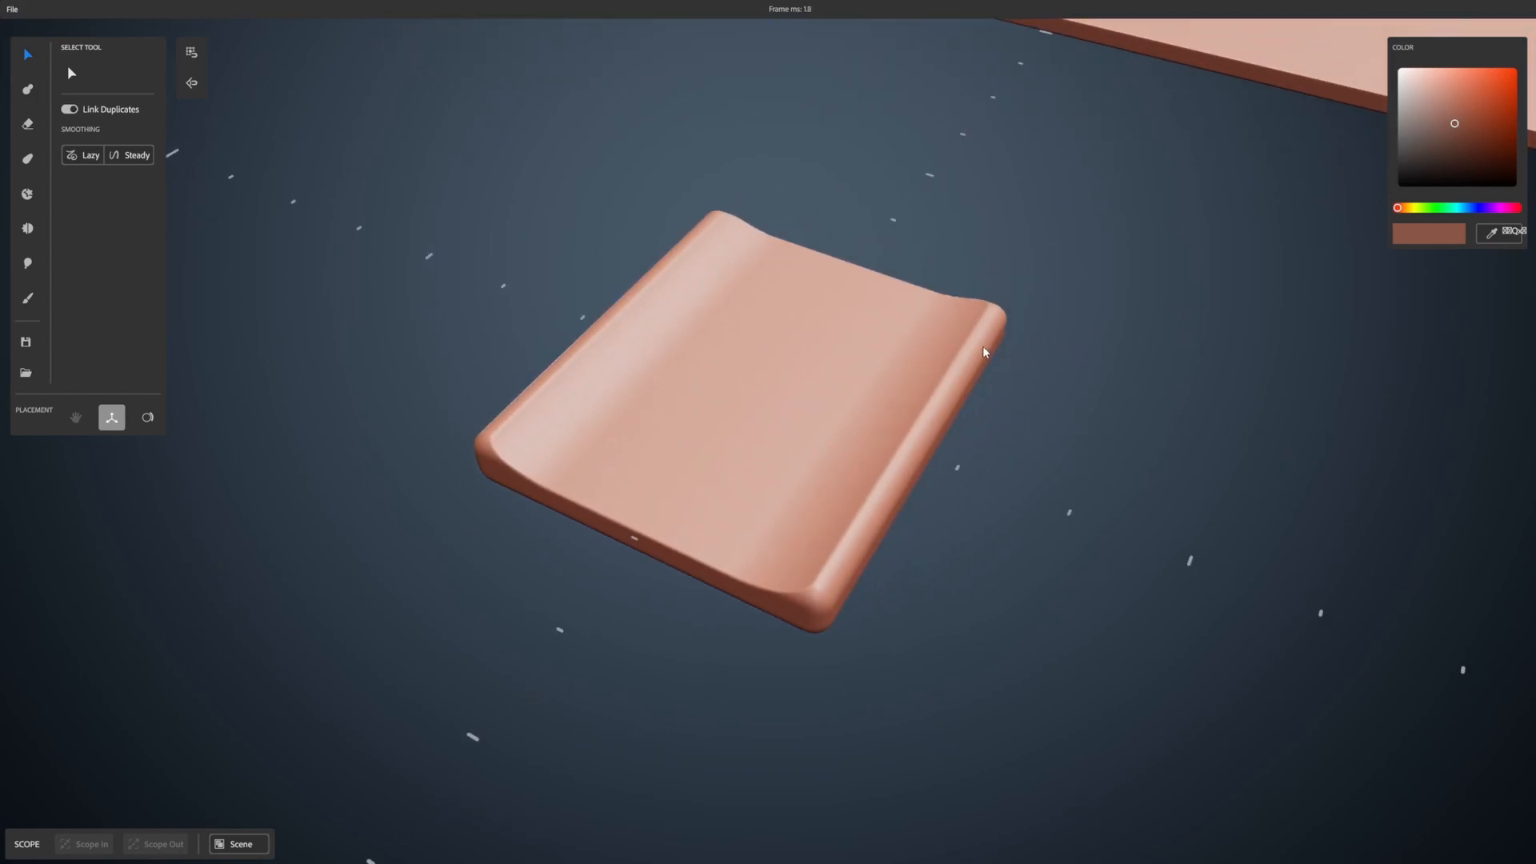
# Step: Reopen the cushion's layer for editing and set up the Smooth tool with a strength of 24%
pyautogui.doubleClick(988, 359)
pyautogui.keyDown('alt'); pyautogui.moveTo(997, 373); pyautogui.dragTo(972, 352); pyautogui.keyUp('alt')
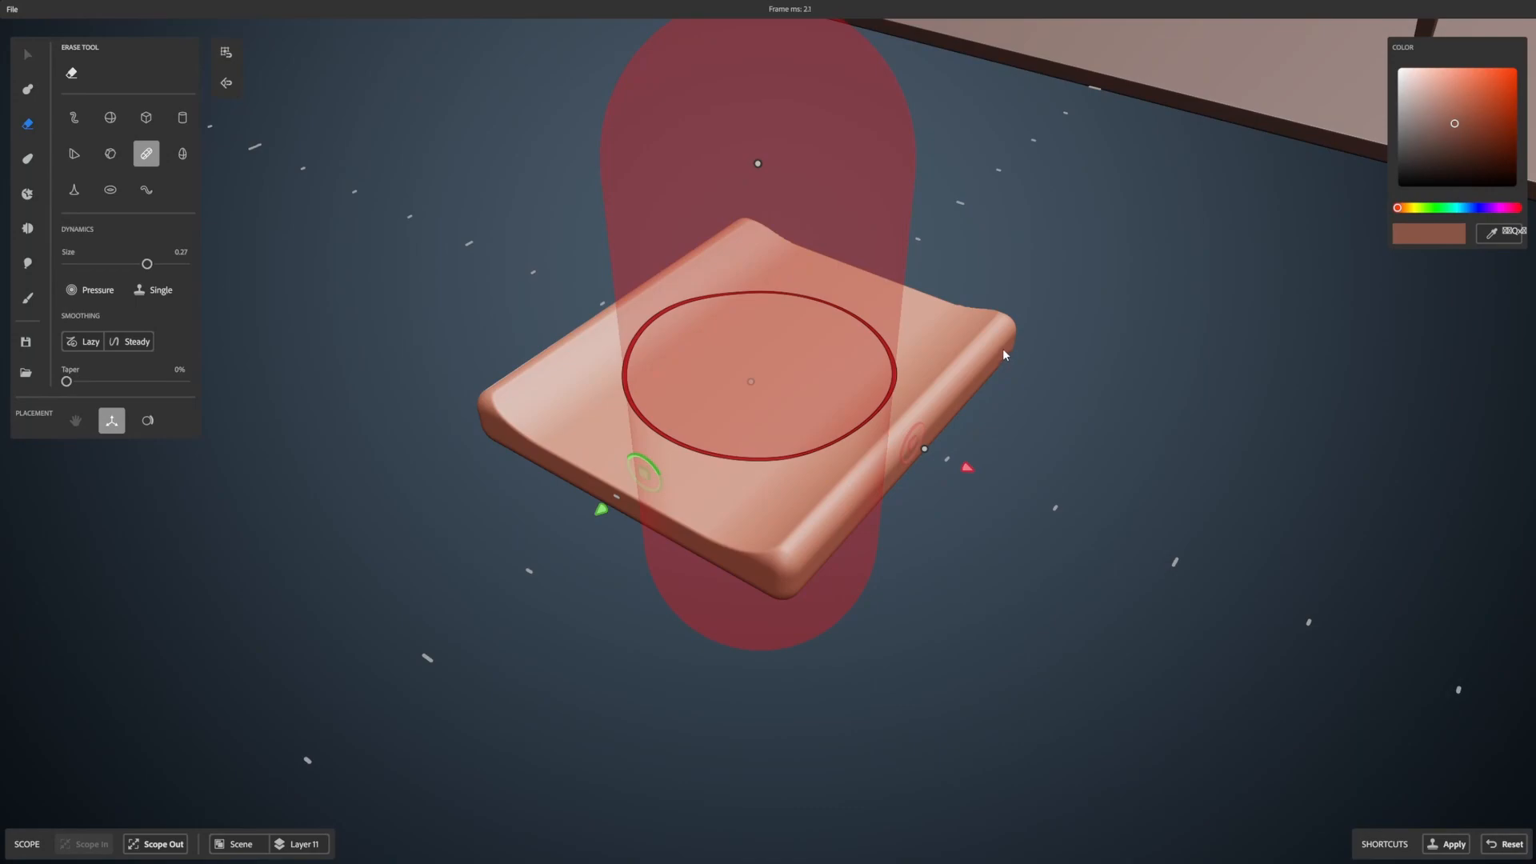
pyautogui.press('s')
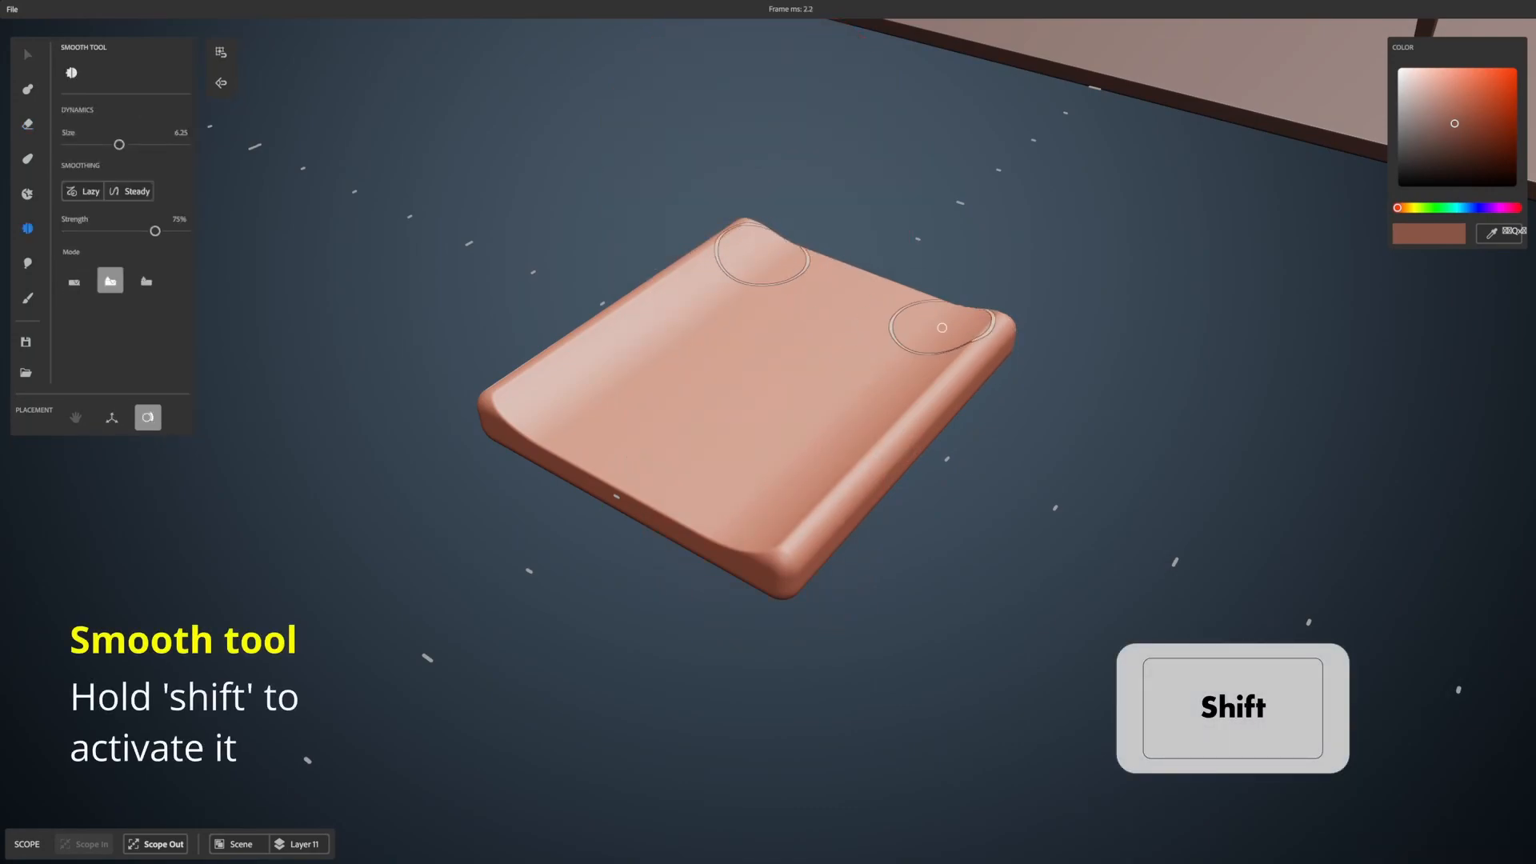
pyautogui.moveTo(140, 230); pyautogui.dragTo(94, 232)
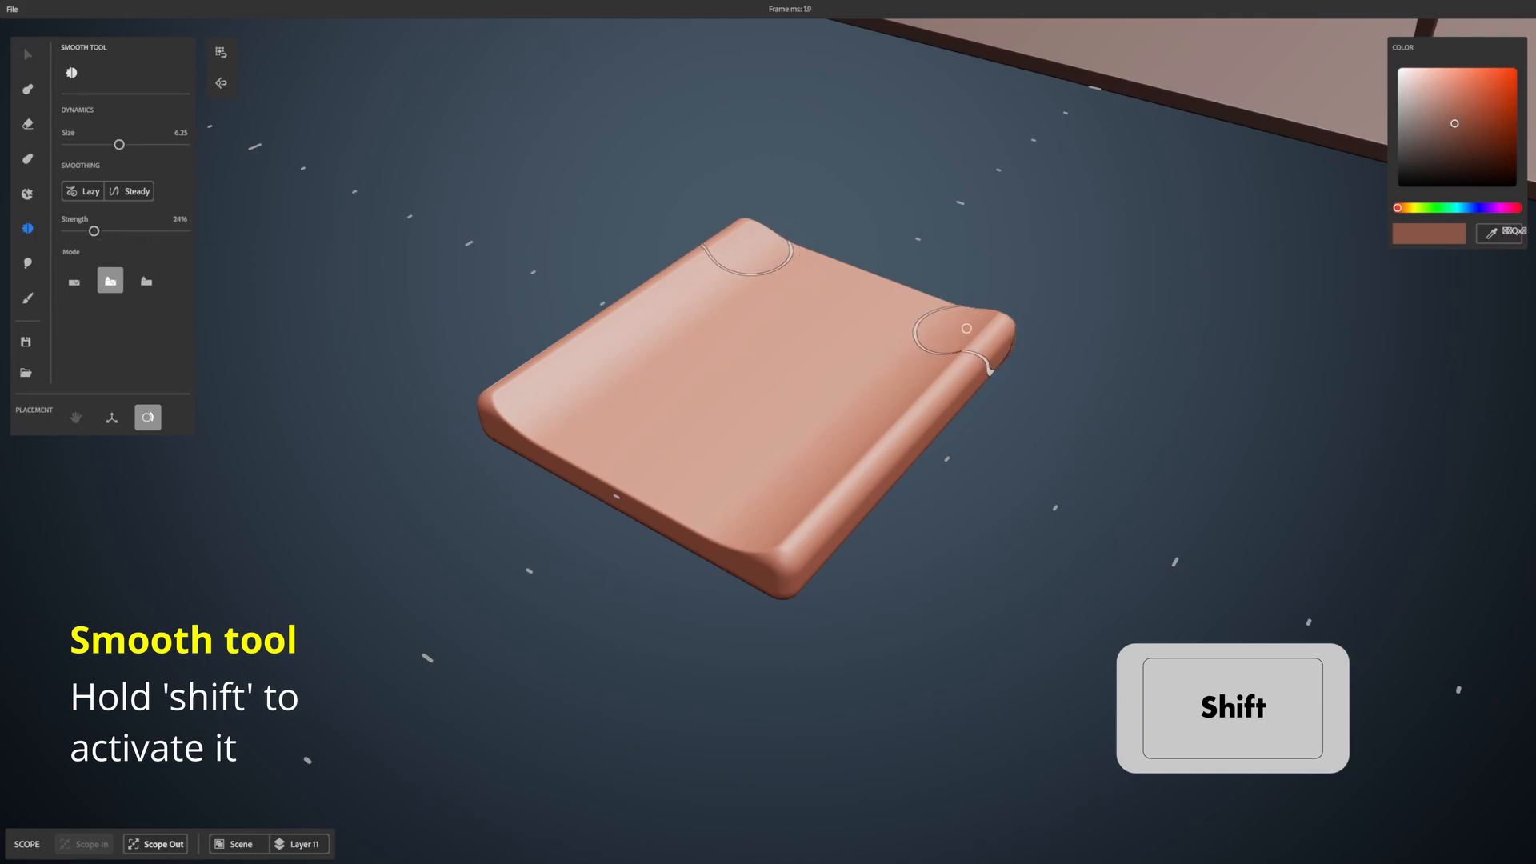
# Step: Smooth the raised side edges of the seat cushion with the mirrored Smooth tool, and leave the layer
pyautogui.press('shift')
pyautogui.moveTo(969, 335)
pyautogui.keyDown('shift'); pyautogui.mouseDown()
pyautogui.moveTo(906, 394)
pyautogui.moveTo(746, 288)
pyautogui.moveTo(557, 440)
pyautogui.moveTo(610, 446)
pyautogui.moveTo(567, 418)
pyautogui.moveTo(960, 343)
pyautogui.moveTo(783, 480)
pyautogui.mouseUp(); pyautogui.keyUp('shift')
pyautogui.moveTo(857, 445)
pyautogui.keyDown('alt'); pyautogui.mouseDown()
pyautogui.moveTo(892, 404)
pyautogui.moveTo(972, 360)
pyautogui.moveTo(1072, 364)
pyautogui.moveTo(960, 380)
pyautogui.moveTo(704, 344)
pyautogui.moveTo(872, 352)
pyautogui.moveTo(740, 356)
pyautogui.moveTo(724, 376)
pyautogui.moveTo(694, 324)
pyautogui.mouseUp(); pyautogui.keyUp('alt')
pyautogui.press('q')
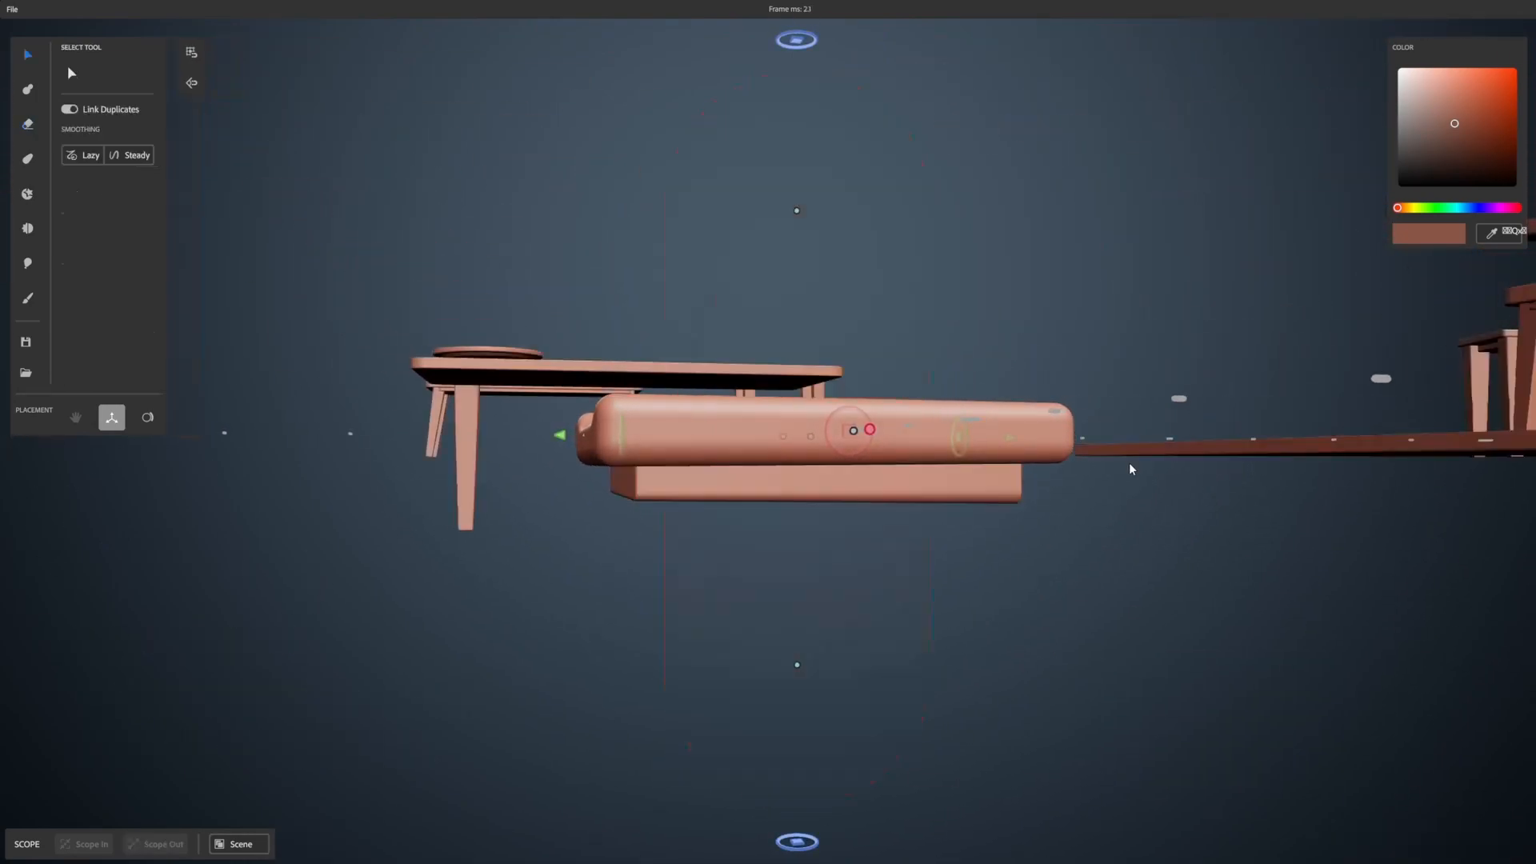
# Step: Turn on the grid and copy the tapered leg of the existing tabletop over to the seat cushion
pyautogui.moveTo(784, 416)
pyautogui.keyDown('alt'); pyautogui.mouseDown()
pyautogui.moveTo(872, 468)
pyautogui.moveTo(936, 472)
pyautogui.moveTo(971, 446)
pyautogui.mouseUp(); pyautogui.keyUp('alt')
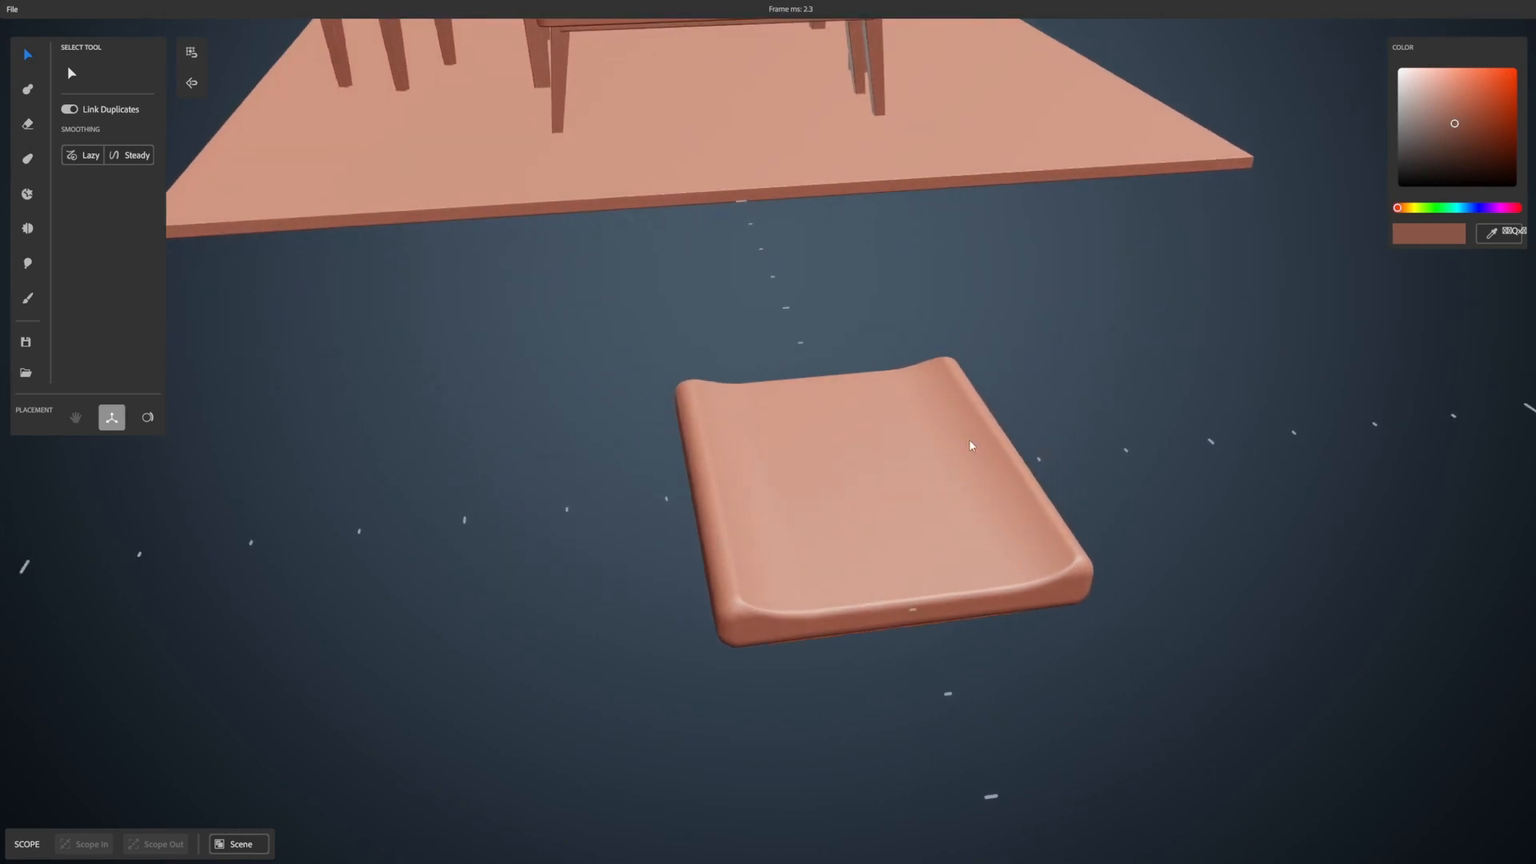
pyautogui.keyDown('alt'); pyautogui.moveTo(1064, 405); pyautogui.dragTo(927, 509); pyautogui.keyUp('alt')
pyautogui.keyDown('alt'); pyautogui.moveTo(824, 448); pyautogui.dragTo(938, 400); pyautogui.keyUp('alt')
pyautogui.scroll(-3, 896, 403)
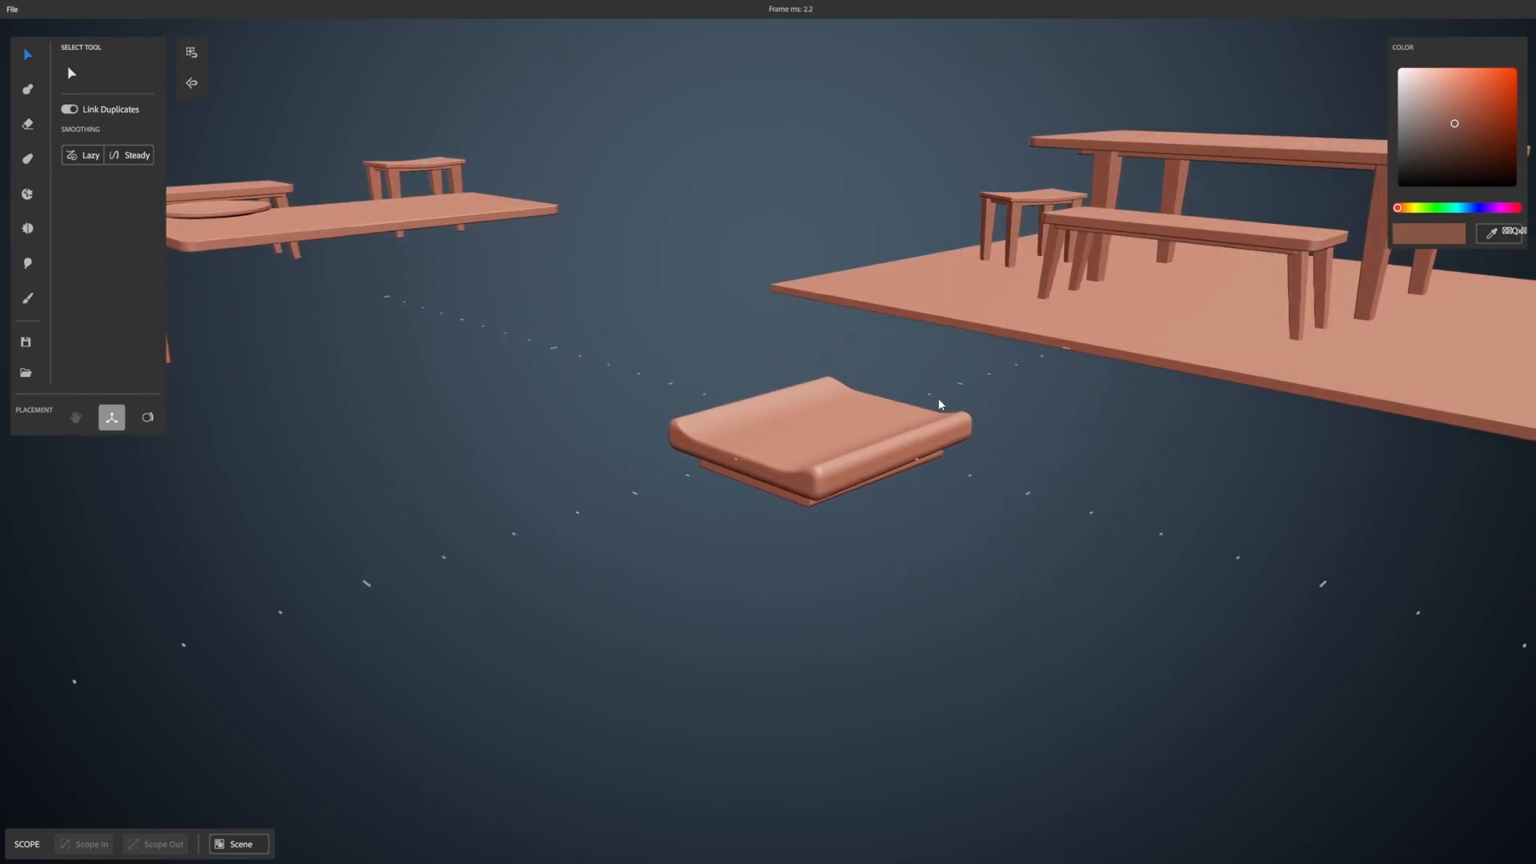
pyautogui.keyDown('alt'); pyautogui.moveTo(603, 281); pyautogui.dragTo(950, 342, button='middle'); pyautogui.keyUp('alt')
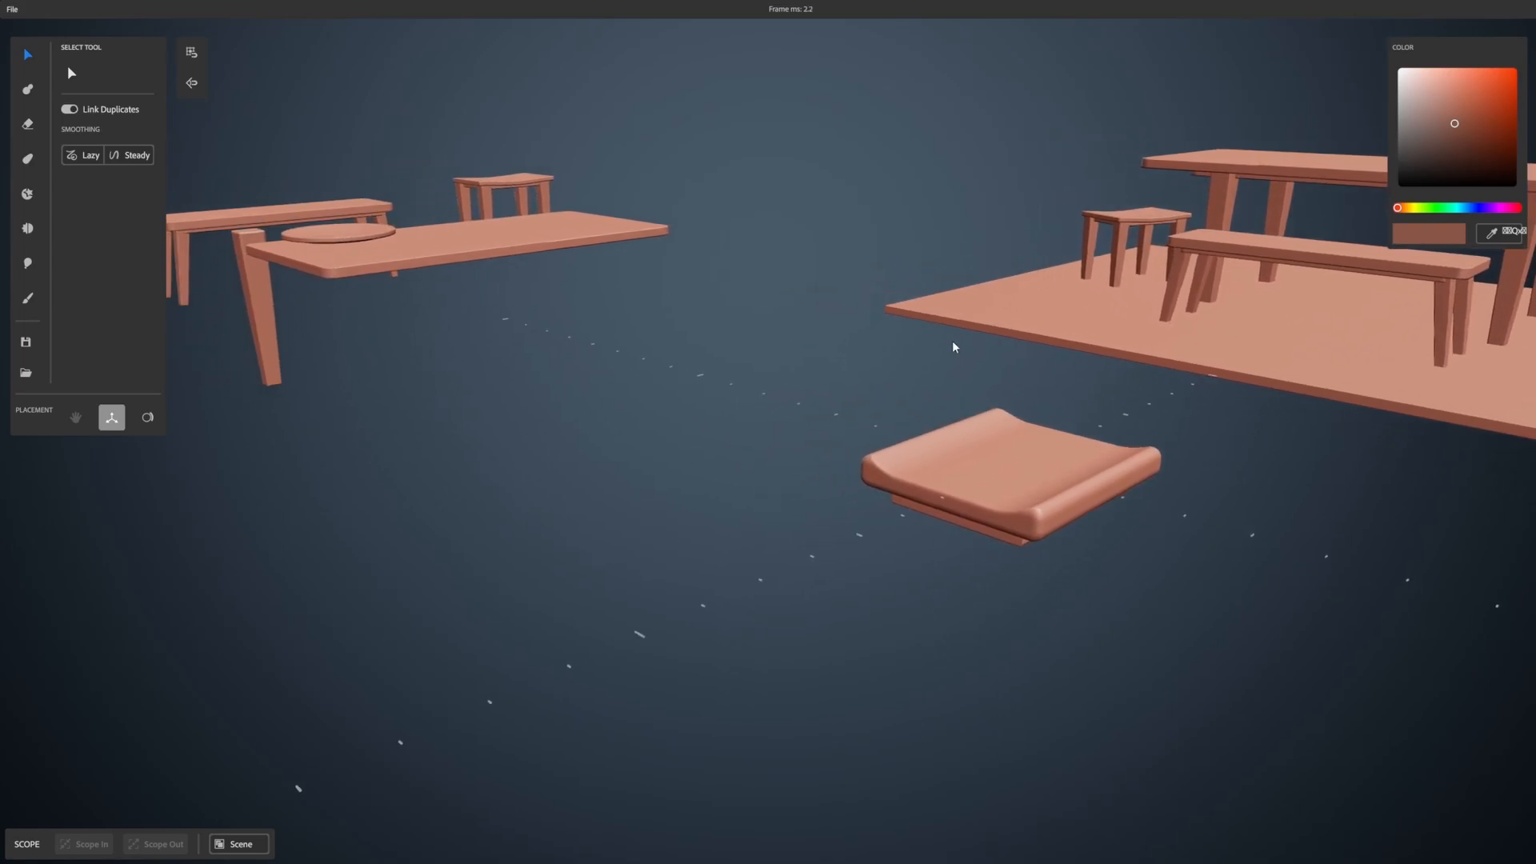
pyautogui.click(266, 294)
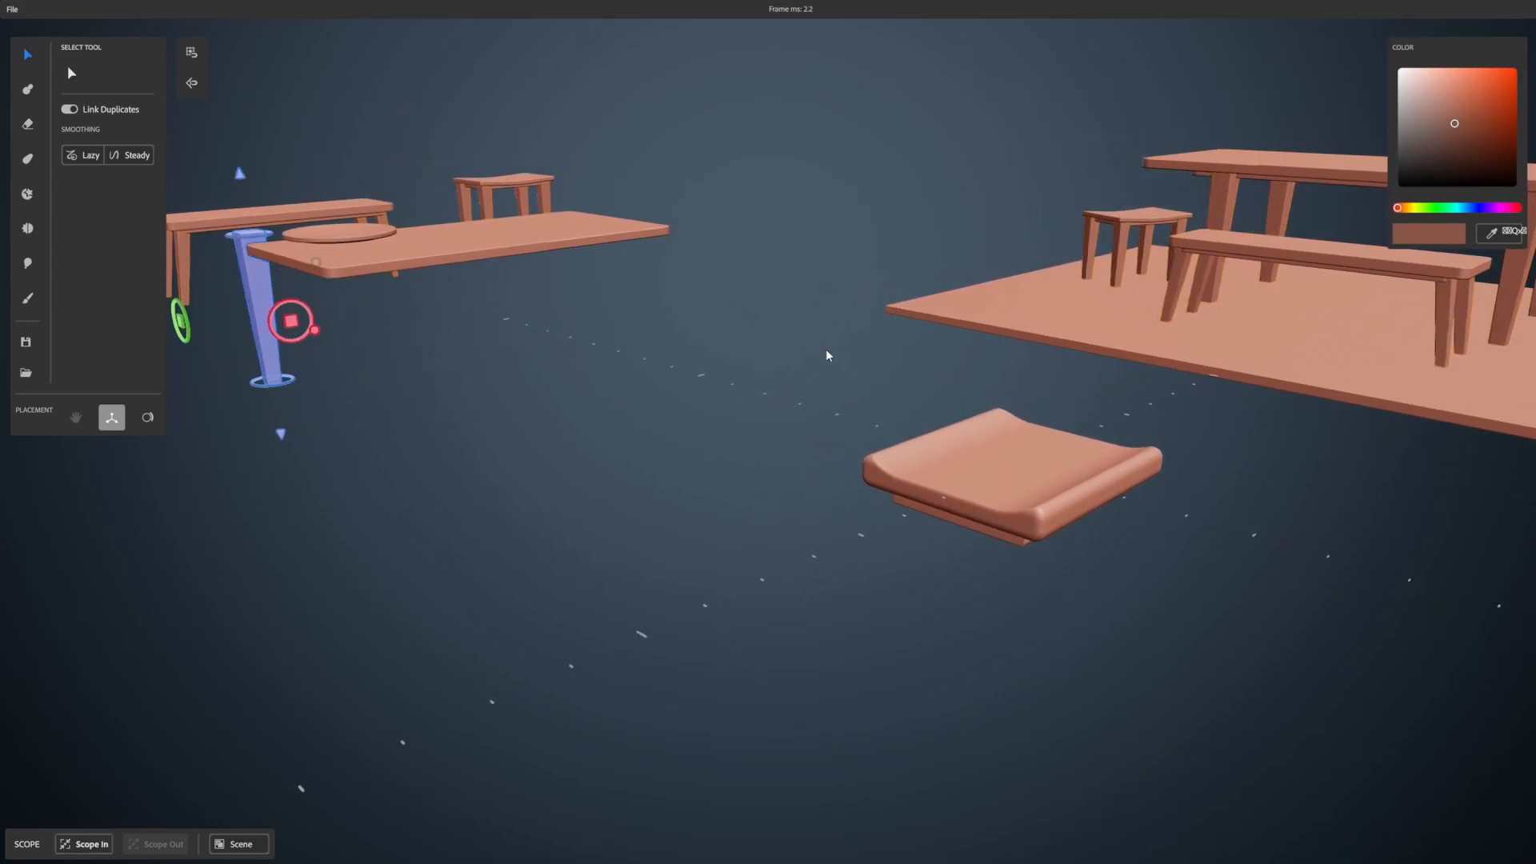
pyautogui.moveTo(1139, 446)
pyautogui.mouseDown(button='middle')
pyautogui.moveTo(1217, 483)
pyautogui.moveTo(1149, 448)
pyautogui.mouseUp(button='middle')
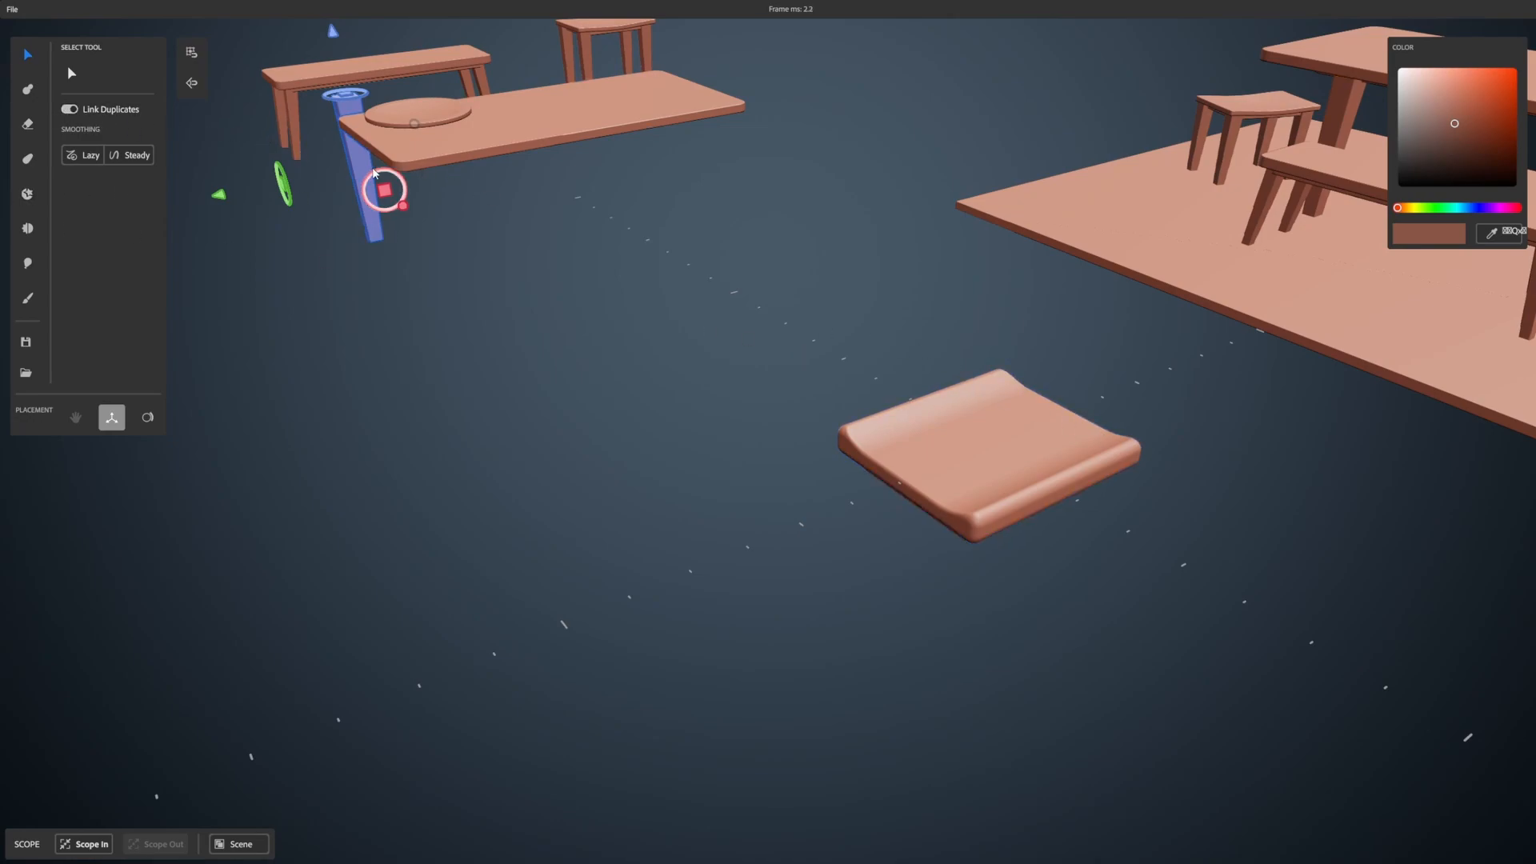
pyautogui.moveTo(1053, 374); pyautogui.dragTo(442, 307, button='middle')
pyautogui.moveTo(577, 307); pyautogui.dragTo(595, 299, button='middle')
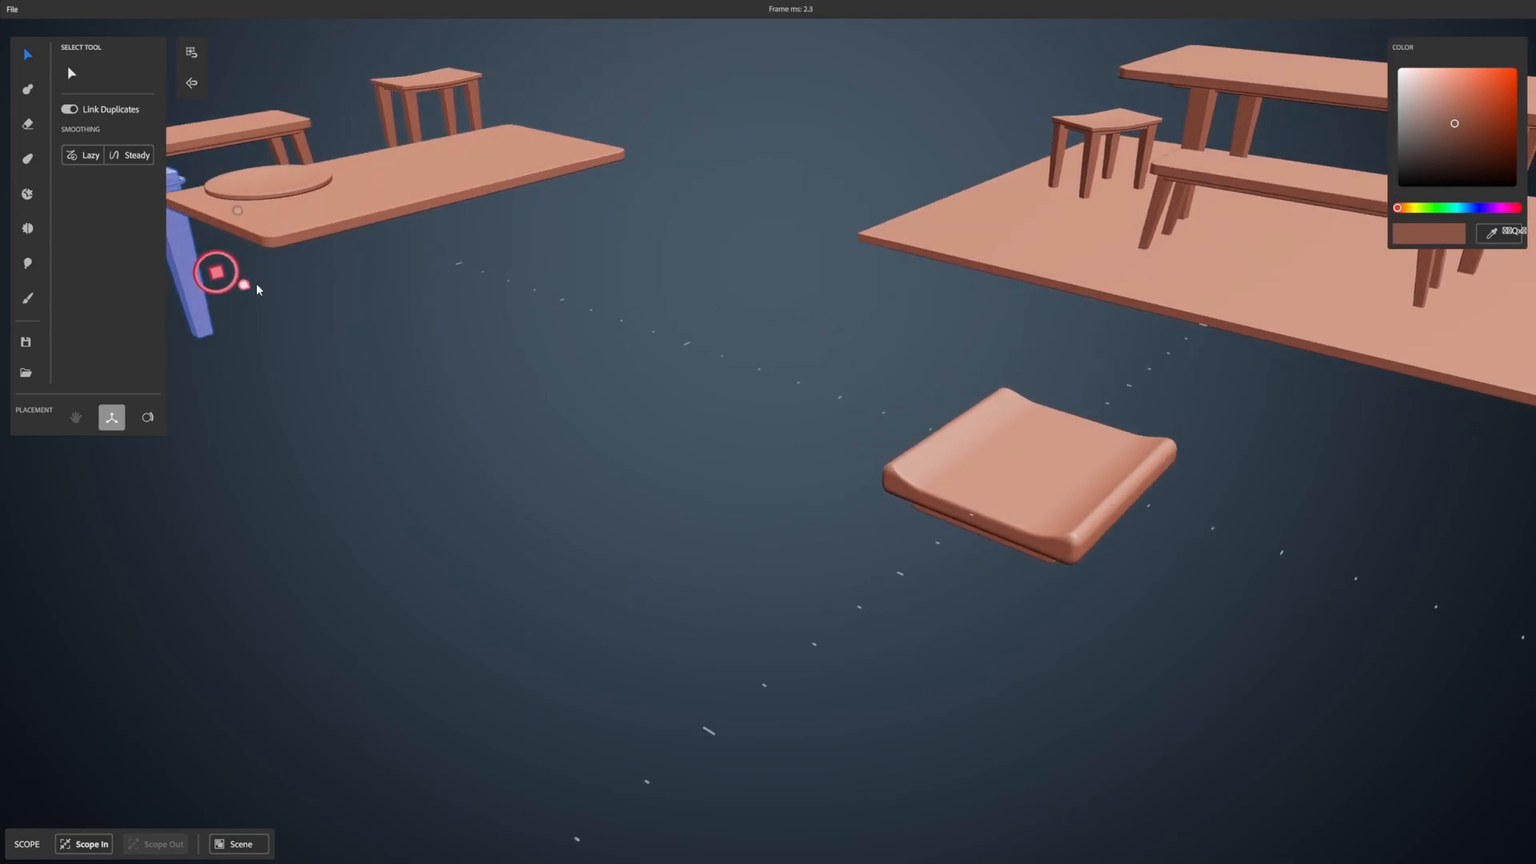
pyautogui.click(191, 52)
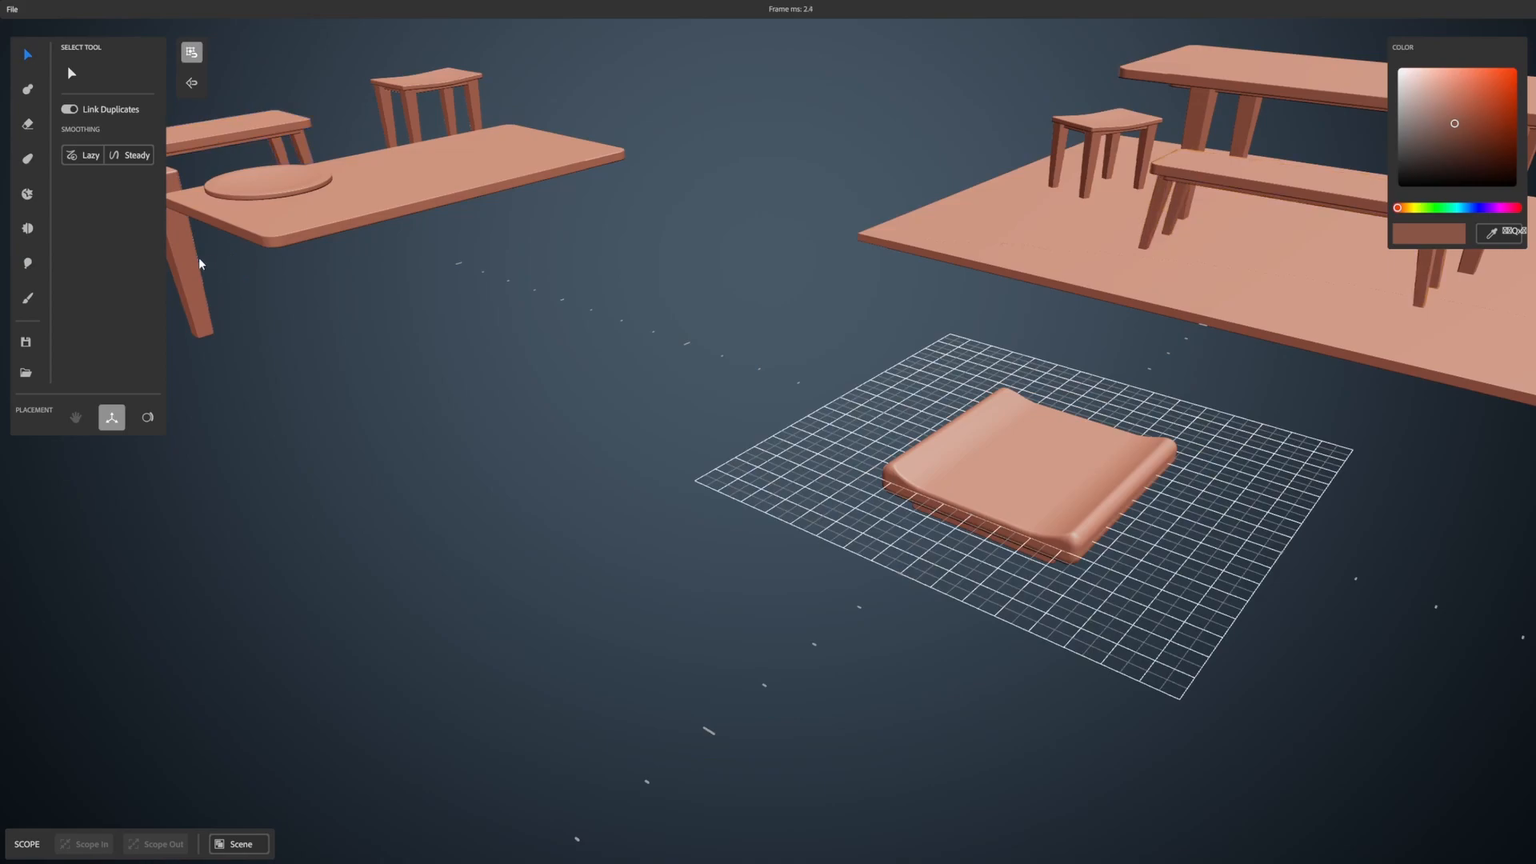
pyautogui.click(200, 262)
pyautogui.moveTo(247, 281); pyautogui.dragTo(930, 525)
# Step: Lower the copied leg and align its top beneath one front corner of the cushion
pyautogui.keyDown('alt'); pyautogui.moveTo(1174, 454); pyautogui.dragTo(1224, 340); pyautogui.keyUp('alt')
pyautogui.moveTo(1006, 441)
pyautogui.mouseDown()
pyautogui.moveTo(985, 449)
pyautogui.moveTo(1014, 432)
pyautogui.mouseUp()
pyautogui.moveTo(955, 352); pyautogui.dragTo(964, 491)
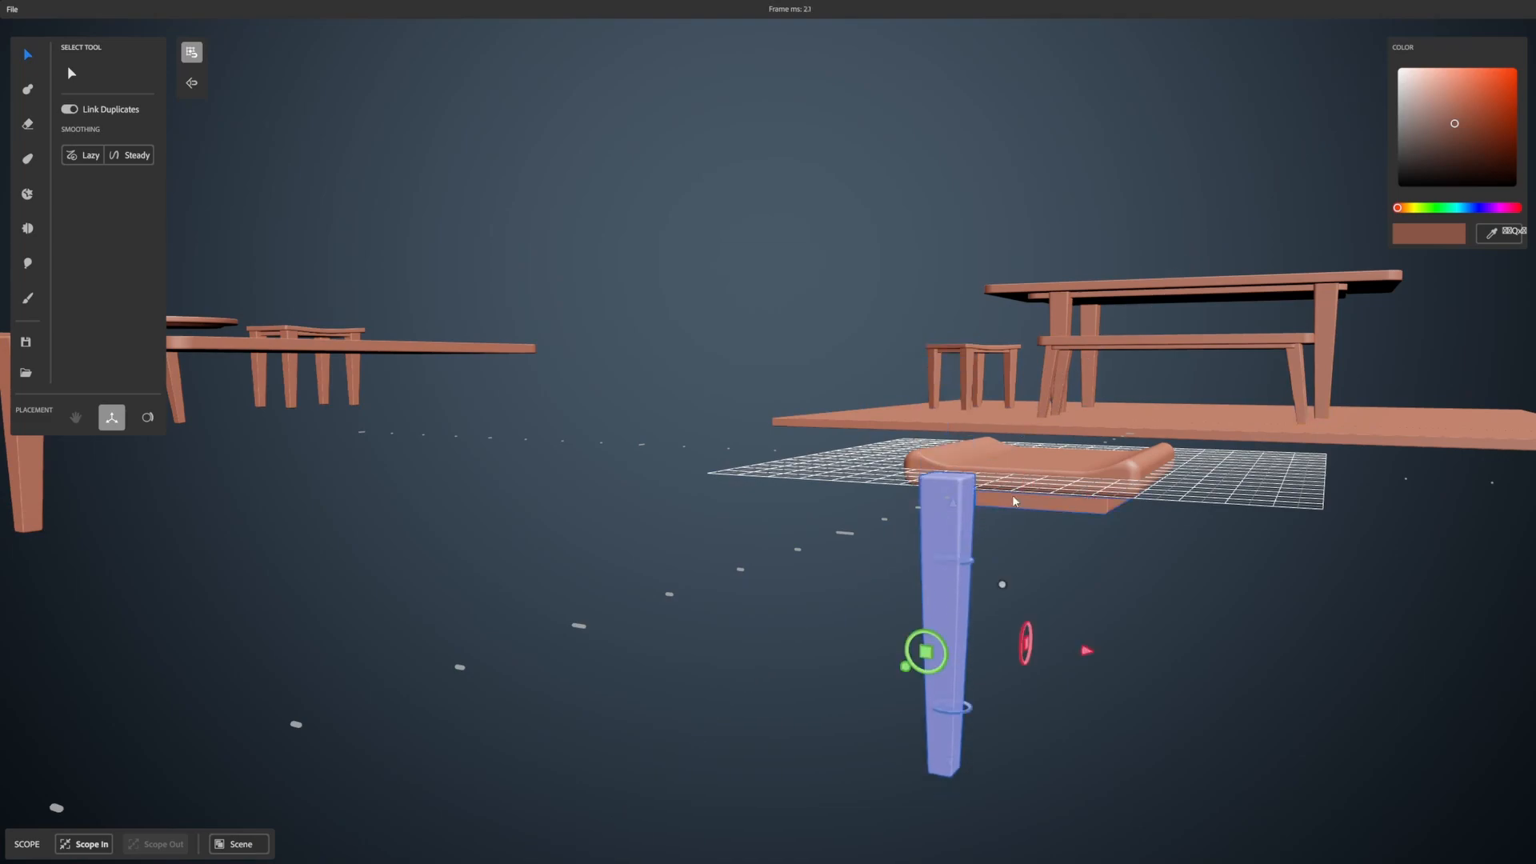
pyautogui.keyDown('alt'); pyautogui.moveTo(1040, 552); pyautogui.dragTo(1152, 512); pyautogui.keyUp('alt')
pyautogui.moveTo(1182, 616); pyautogui.dragTo(1126, 615)
pyautogui.keyDown('alt'); pyautogui.moveTo(1198, 560); pyautogui.dragTo(785, 501); pyautogui.keyUp('alt')
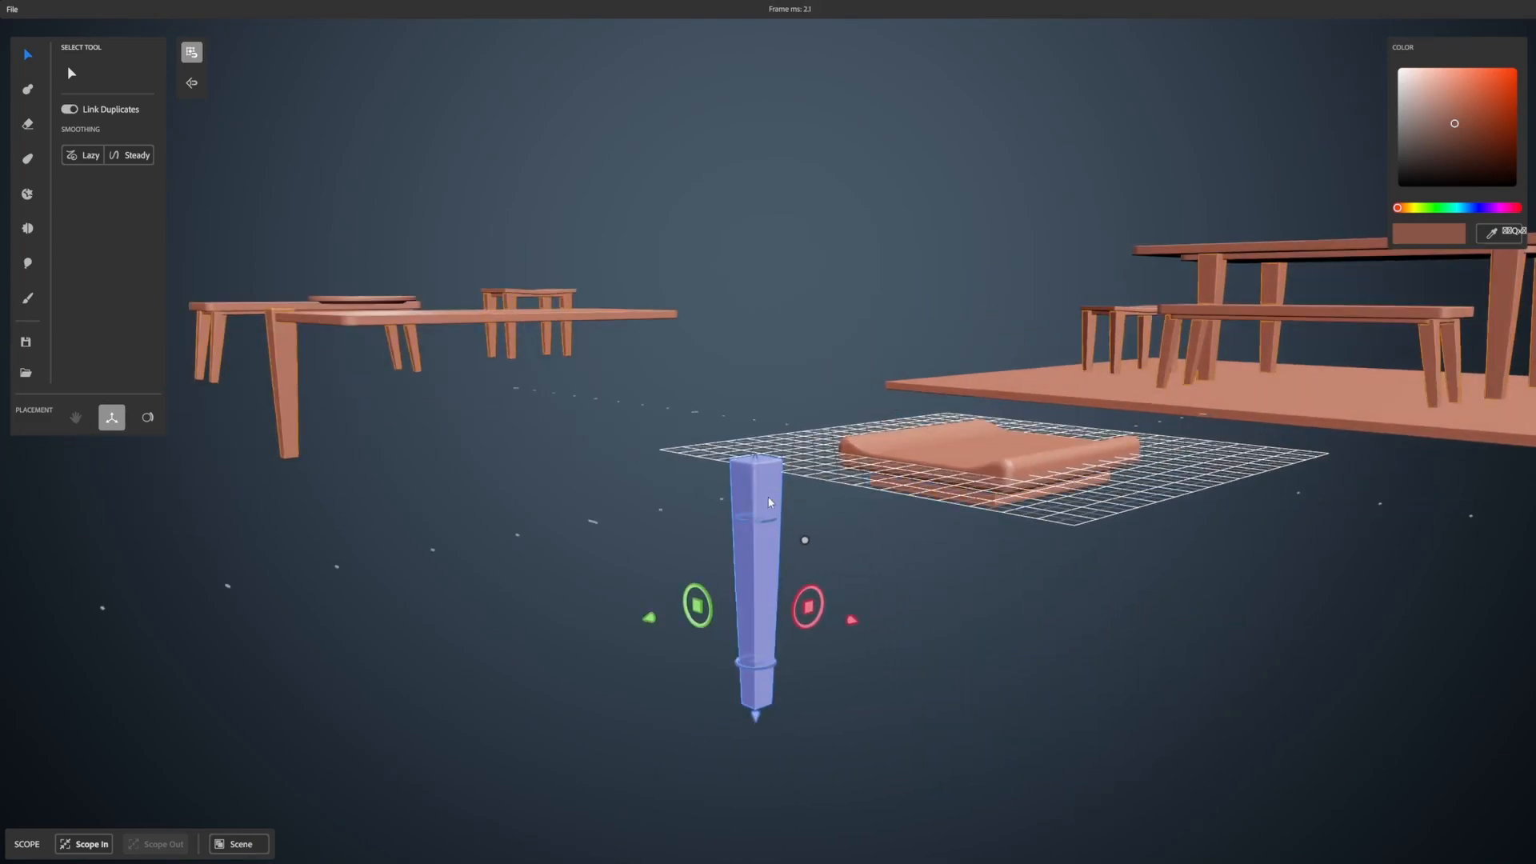
pyautogui.moveTo(661, 630); pyautogui.dragTo(1086, 514)
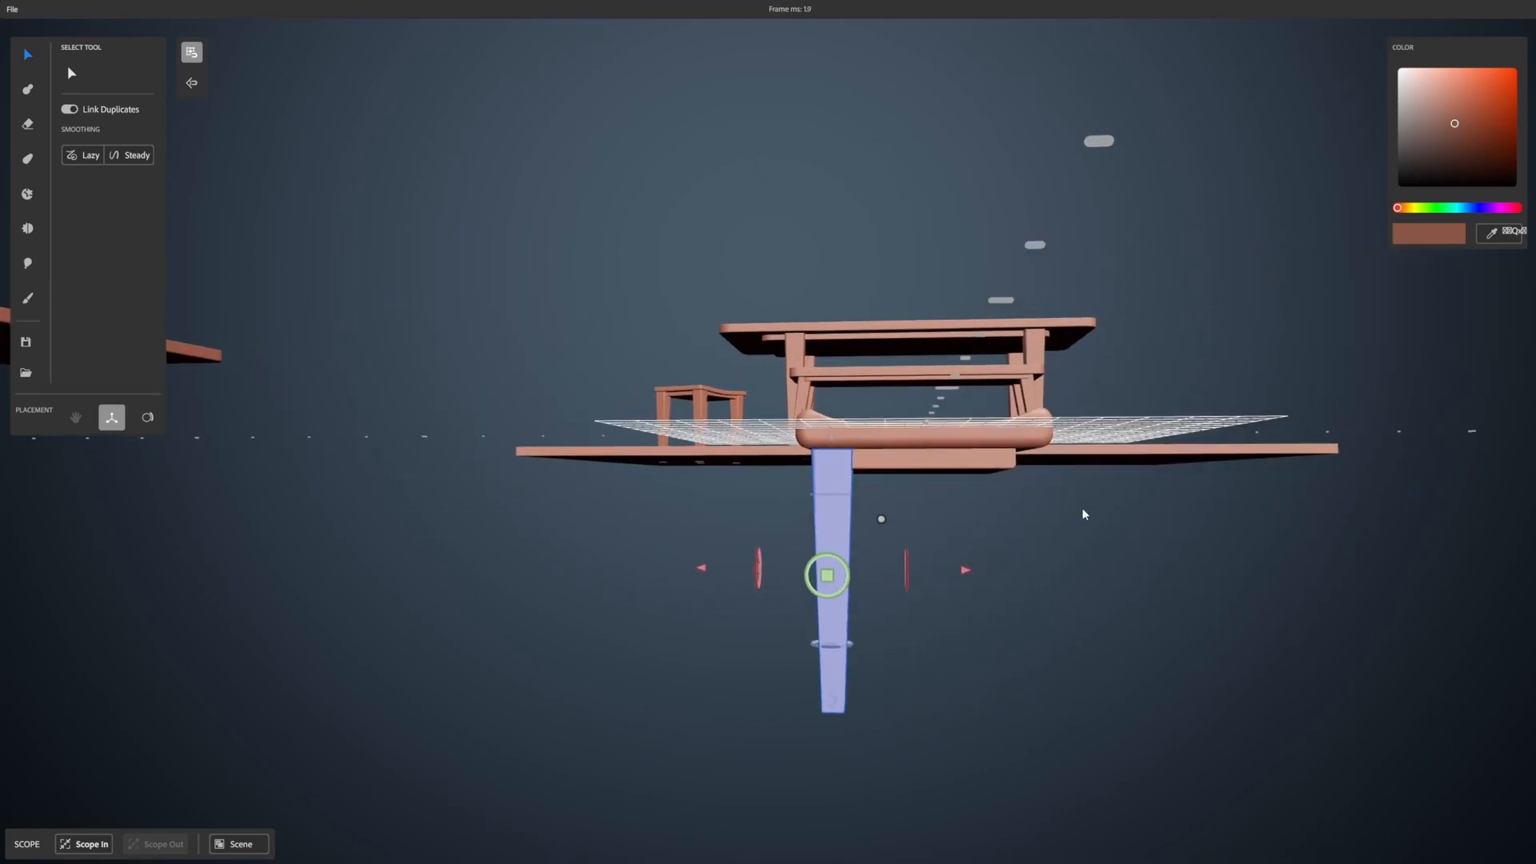
# Step: Duplicate the leg beneath the cushion's other front corner, and turn off the grid
pyautogui.moveTo(963, 569); pyautogui.dragTo(839, 516)
pyautogui.click(838, 516)
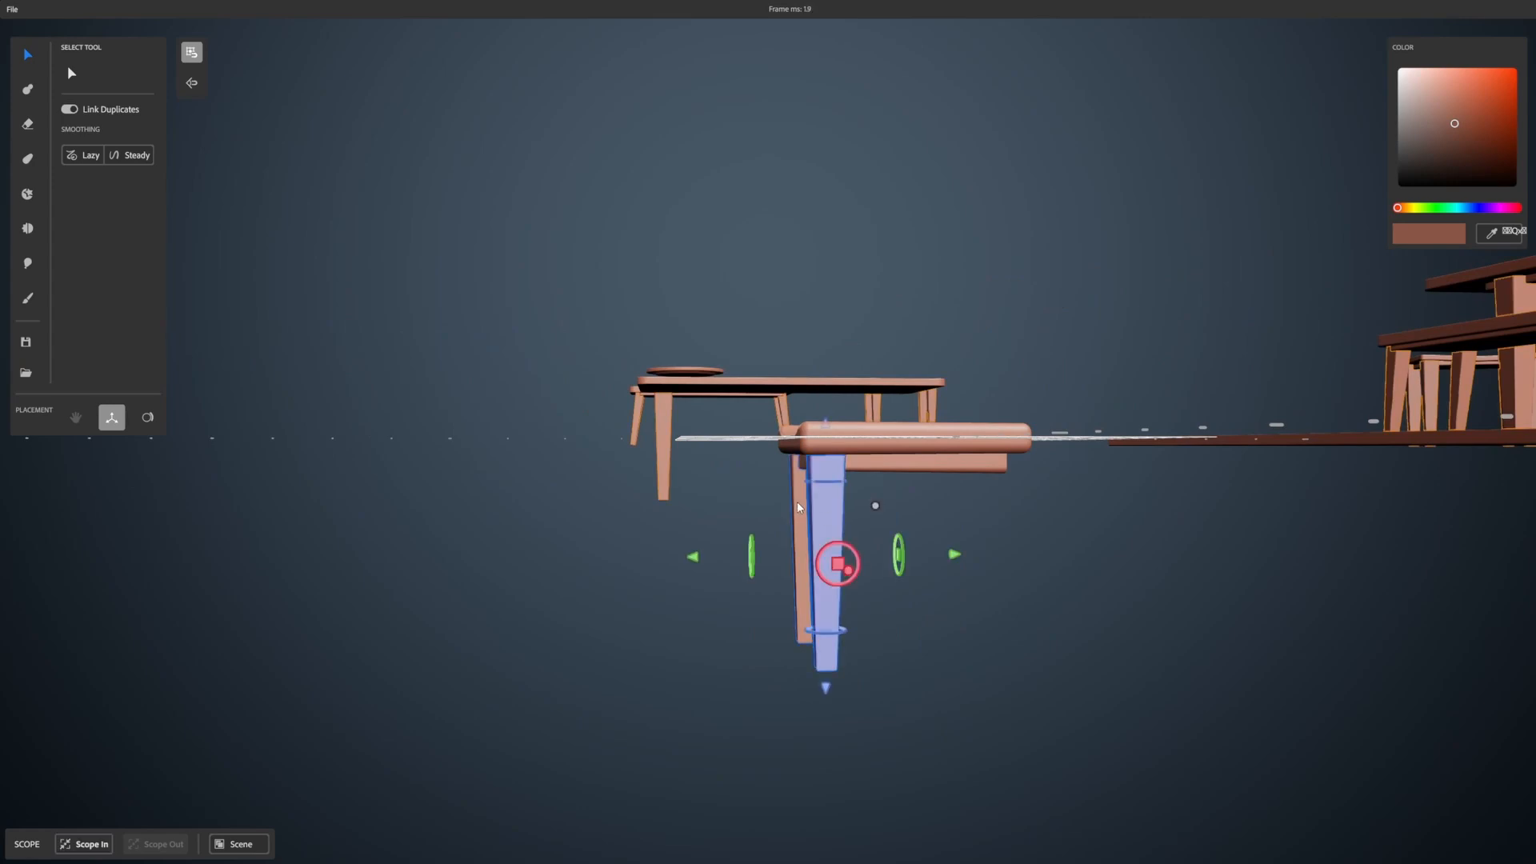
pyautogui.keyDown('alt'); pyautogui.moveTo(1107, 501); pyautogui.dragTo(887, 518); pyautogui.keyUp('alt')
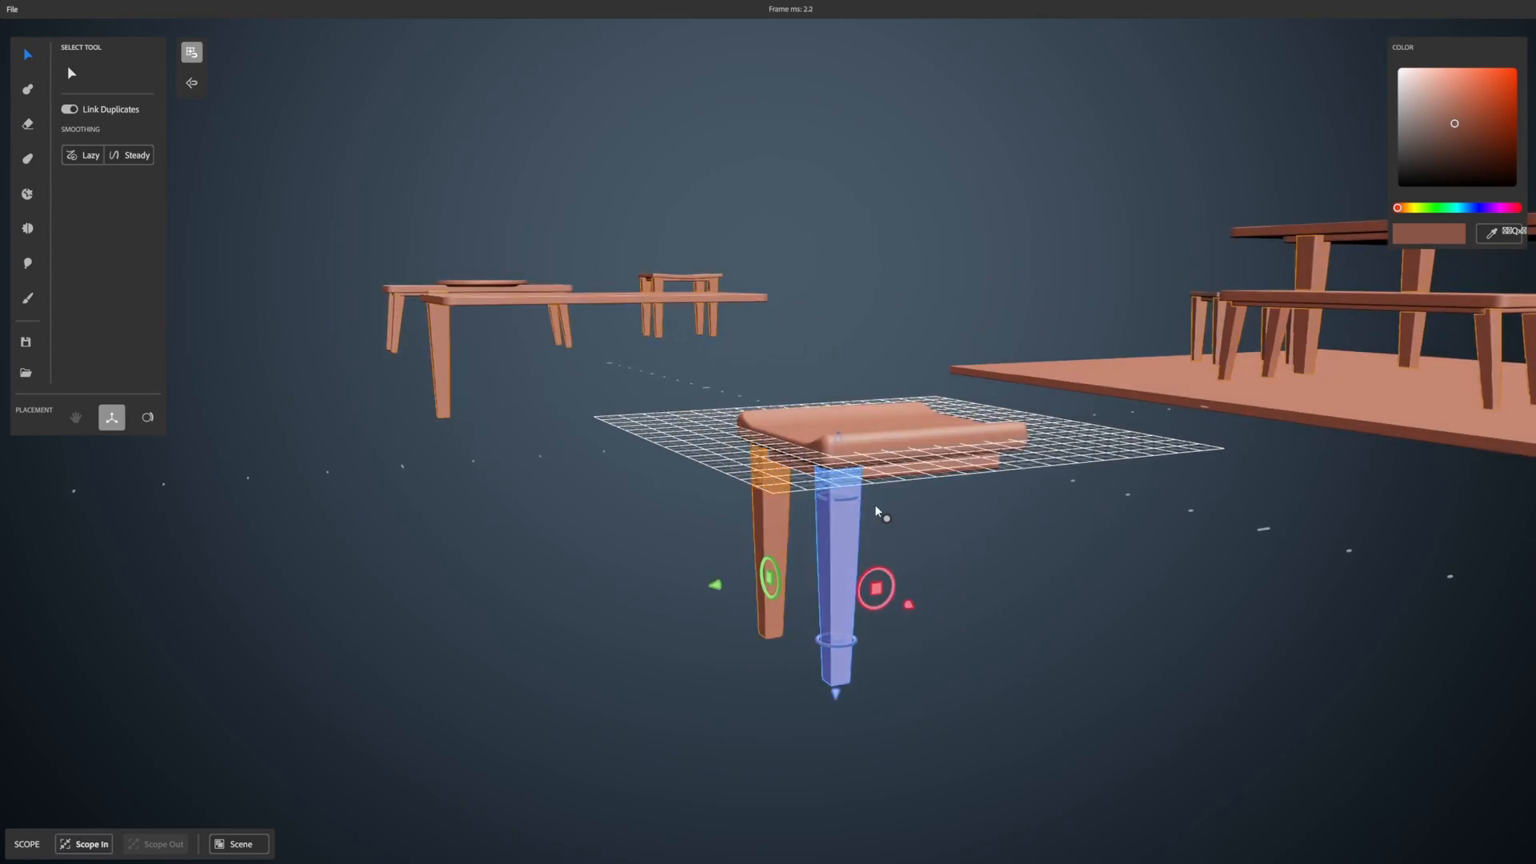
pyautogui.keyDown('shift'); pyautogui.click(770, 528); pyautogui.keyUp('shift')
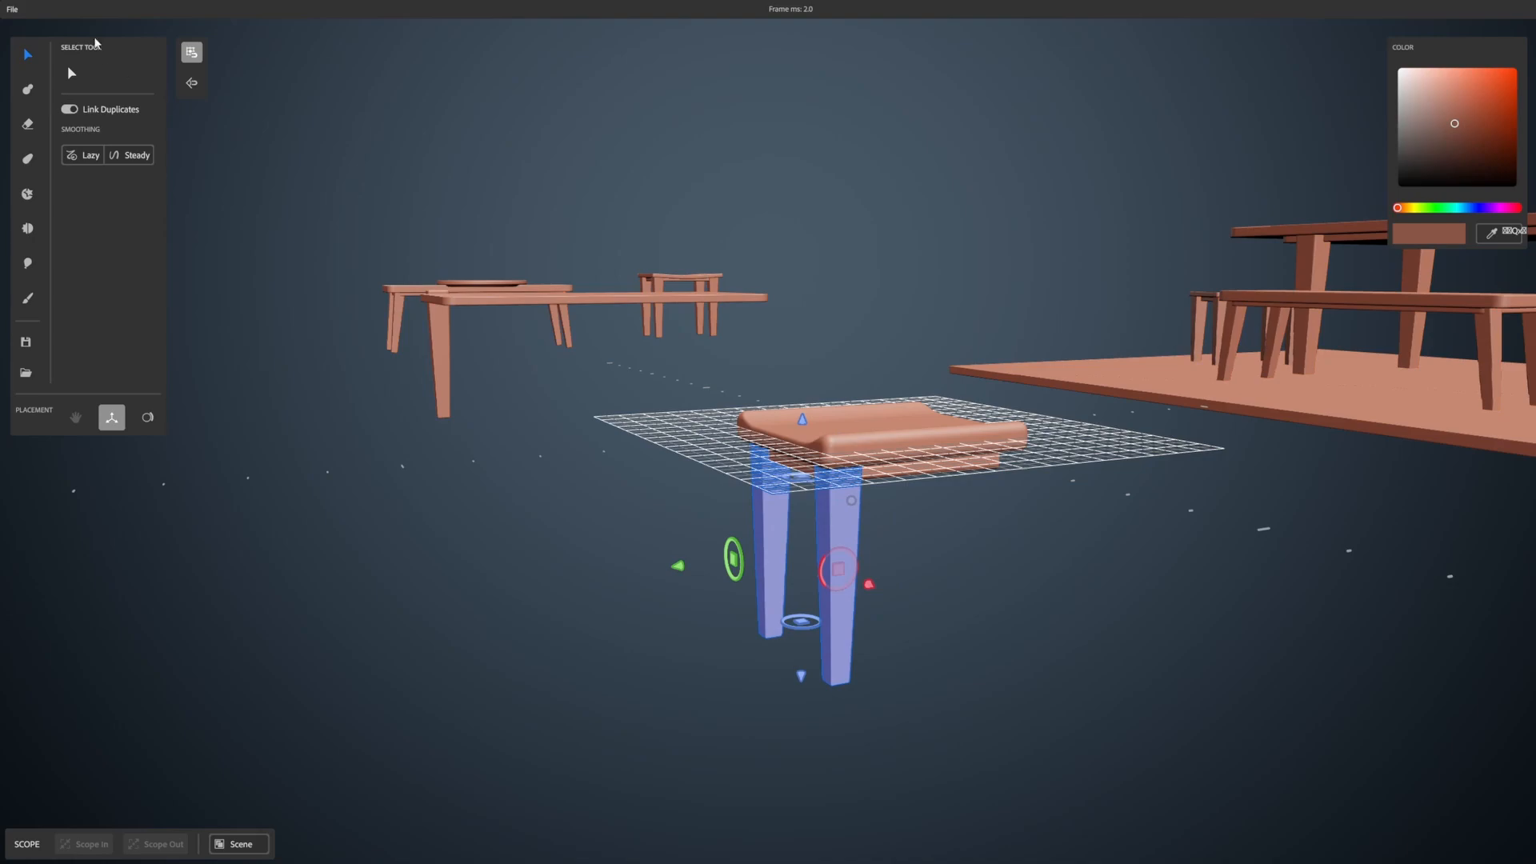
pyautogui.click(191, 52)
pyautogui.click(352, 108)
pyautogui.keyDown('alt'); pyautogui.moveTo(1032, 324); pyautogui.dragTo(894, 422); pyautogui.keyUp('alt')
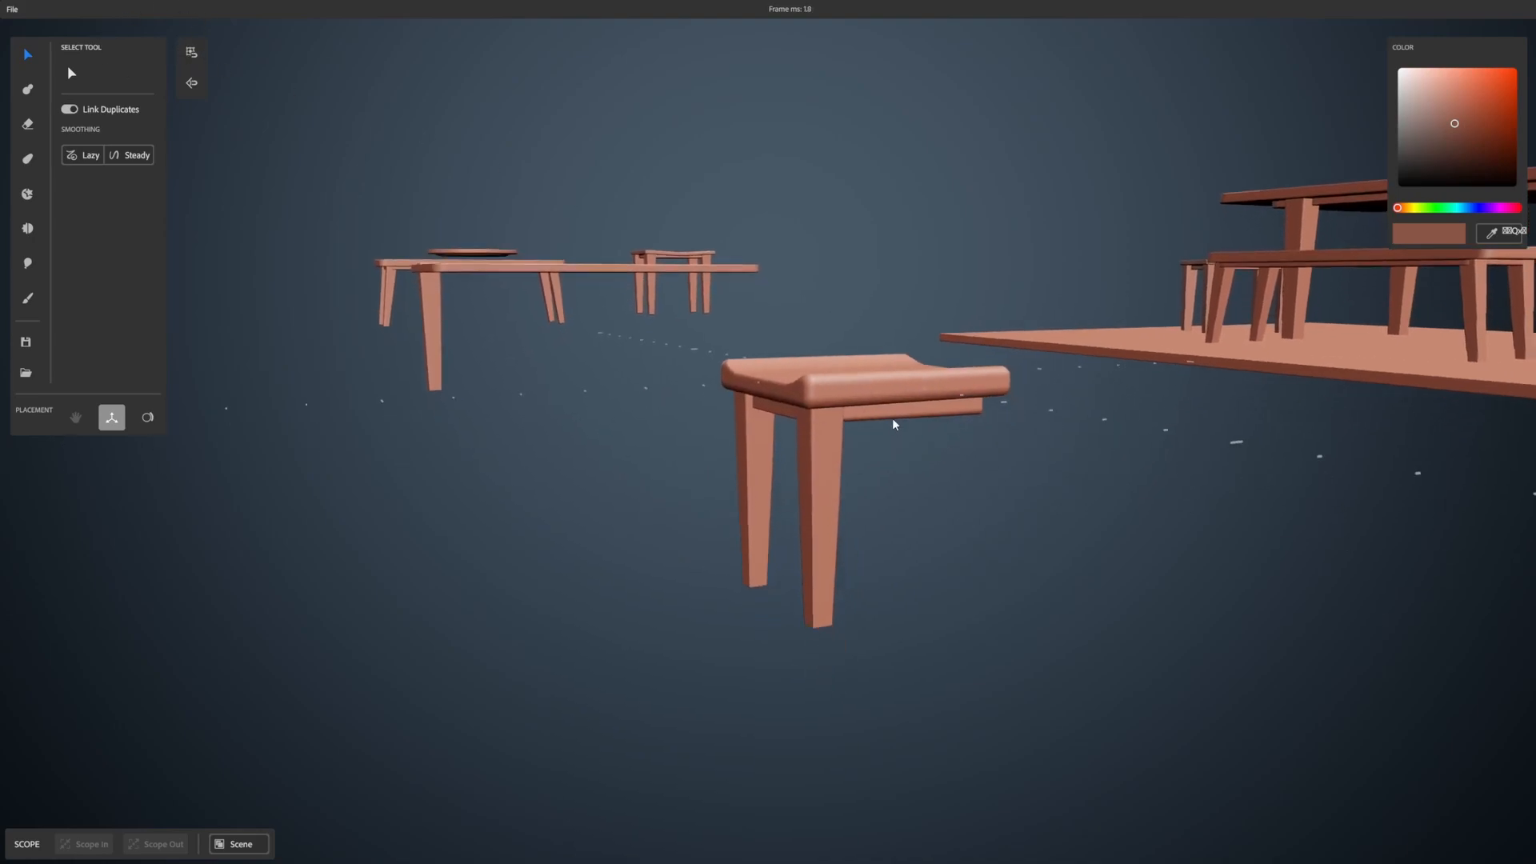
# Step: Try to splay both front legs outward together using incremental rotation, and undo the rotation
pyautogui.keyDown('alt'); pyautogui.moveTo(895, 422); pyautogui.dragTo(969, 443, button='right'); pyautogui.keyUp('alt')
pyautogui.click(712, 496)
pyautogui.keyDown('shift'); pyautogui.click(619, 464); pyautogui.keyUp('shift')
pyautogui.keyDown('alt'); pyautogui.moveTo(834, 451); pyautogui.dragTo(920, 478); pyautogui.keyUp('alt')
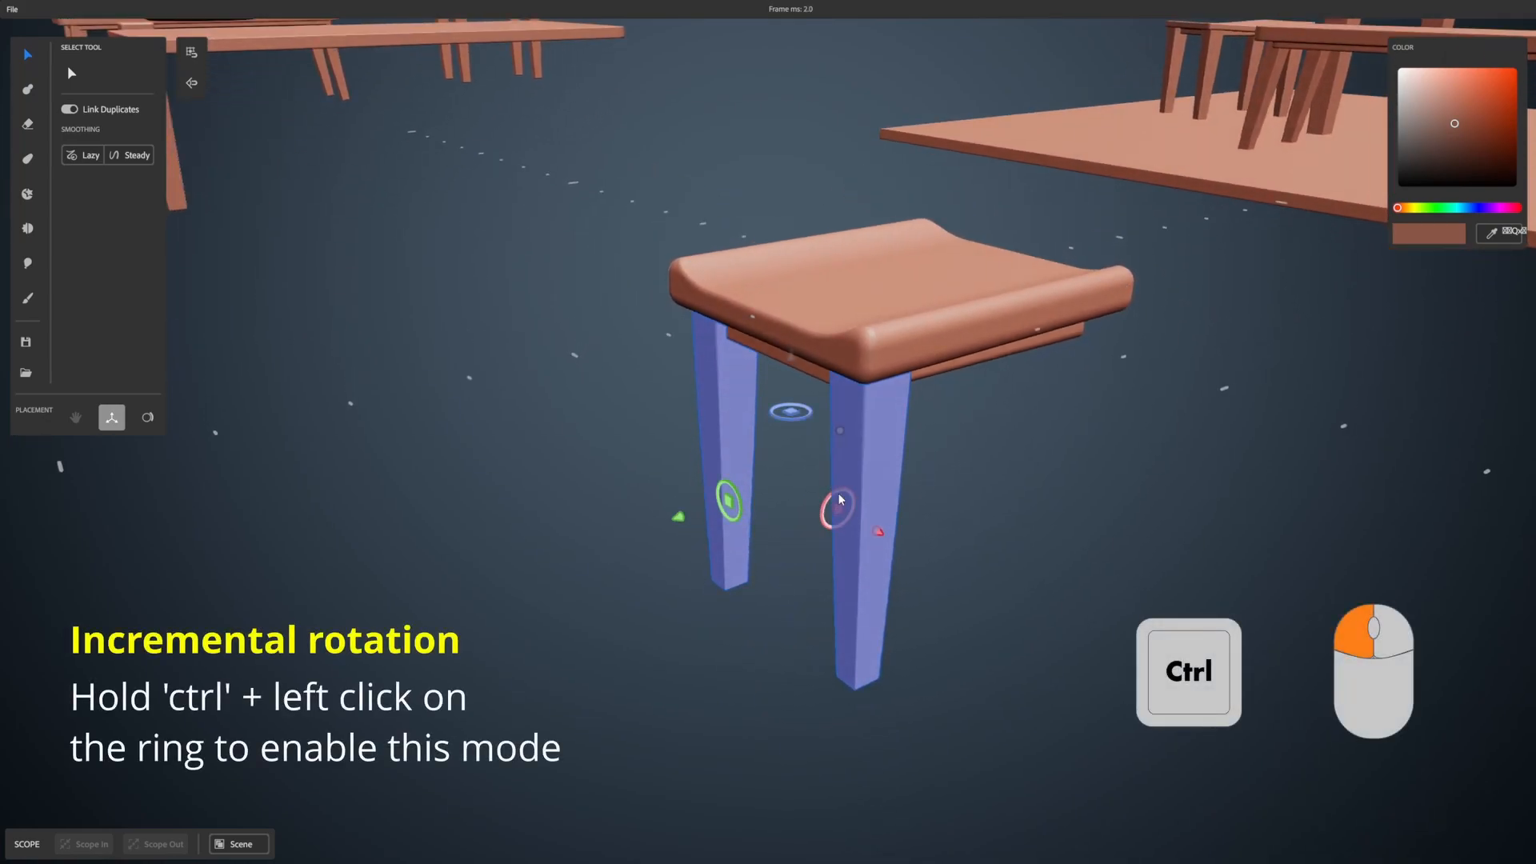
pyautogui.moveTo(827, 504)
pyautogui.keyDown('ctrl'); pyautogui.mouseDown()
pyautogui.moveTo(868, 486)
pyautogui.moveTo(819, 507)
pyautogui.moveTo(830, 500)
pyautogui.mouseUp(); pyautogui.keyUp('ctrl')
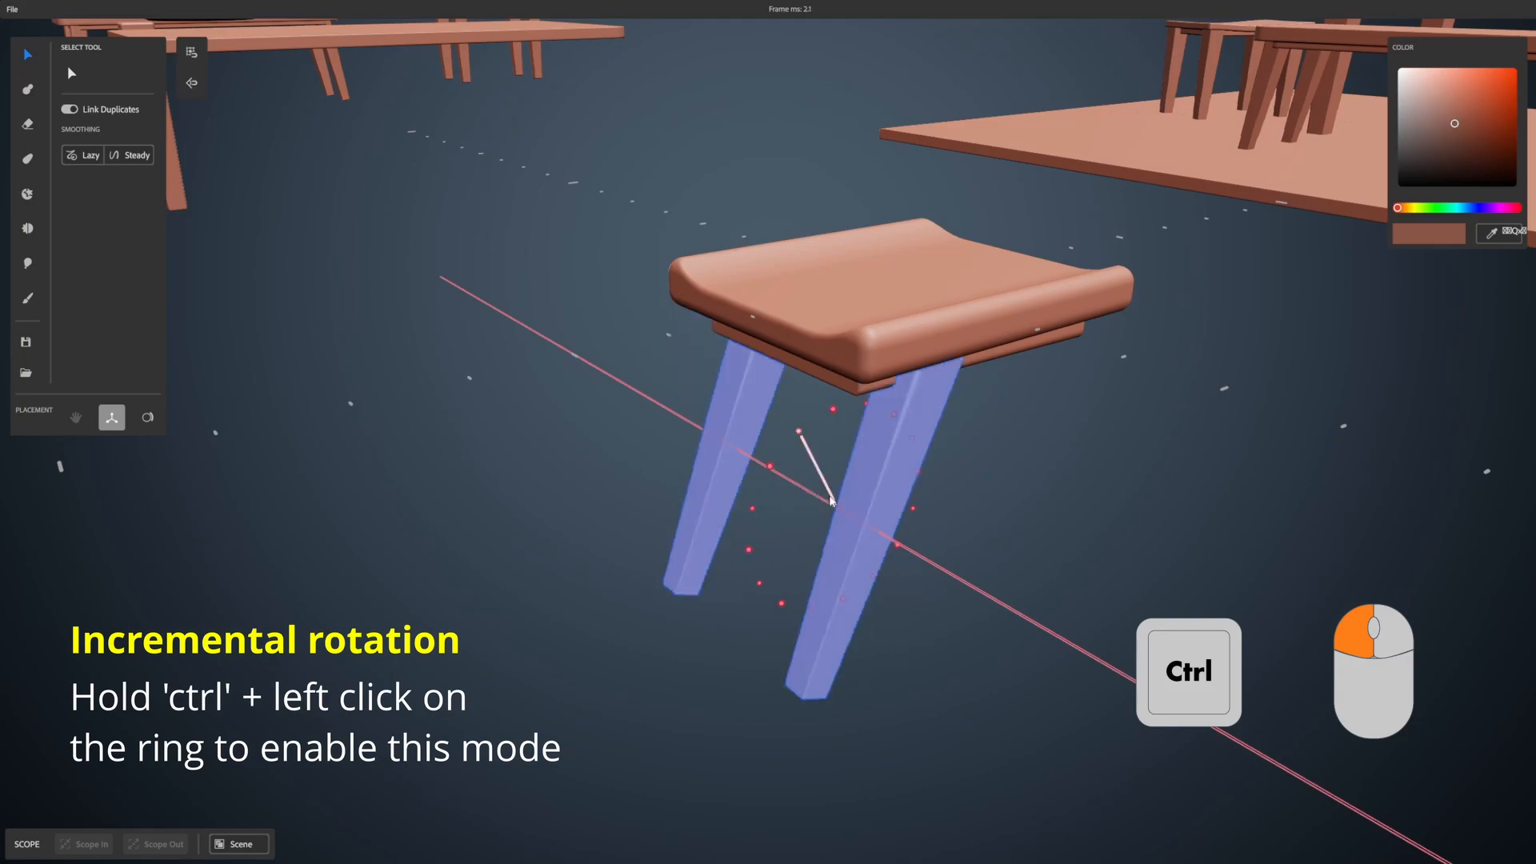
pyautogui.keyDown('ctrl'); pyautogui.moveTo(831, 499); pyautogui.dragTo(831, 498); pyautogui.keyUp('ctrl')
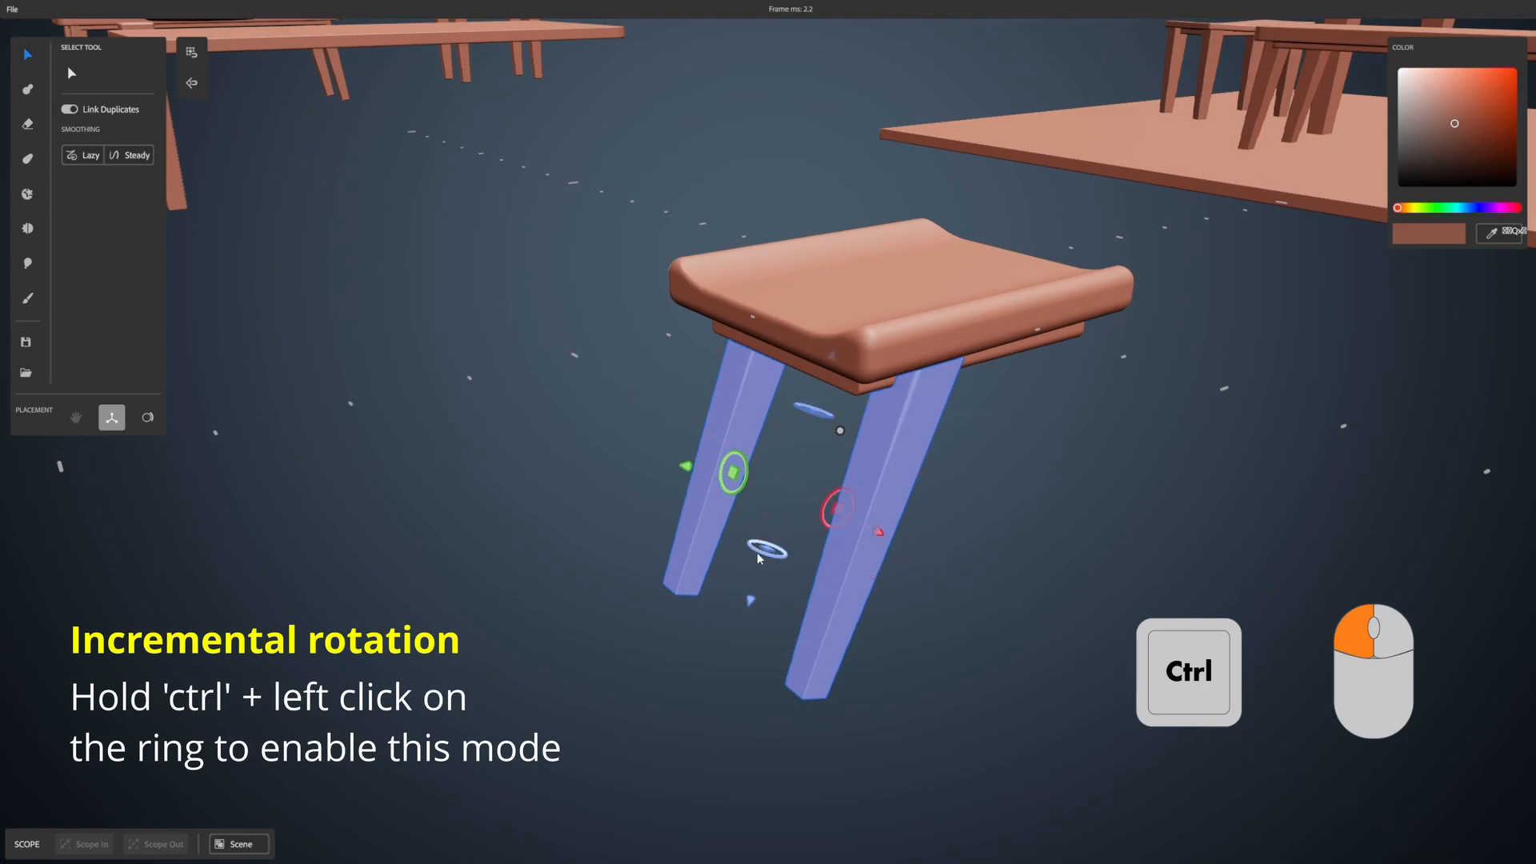
pyautogui.keyDown('alt'); pyautogui.moveTo(1016, 451); pyautogui.dragTo(884, 382); pyautogui.keyUp('alt')
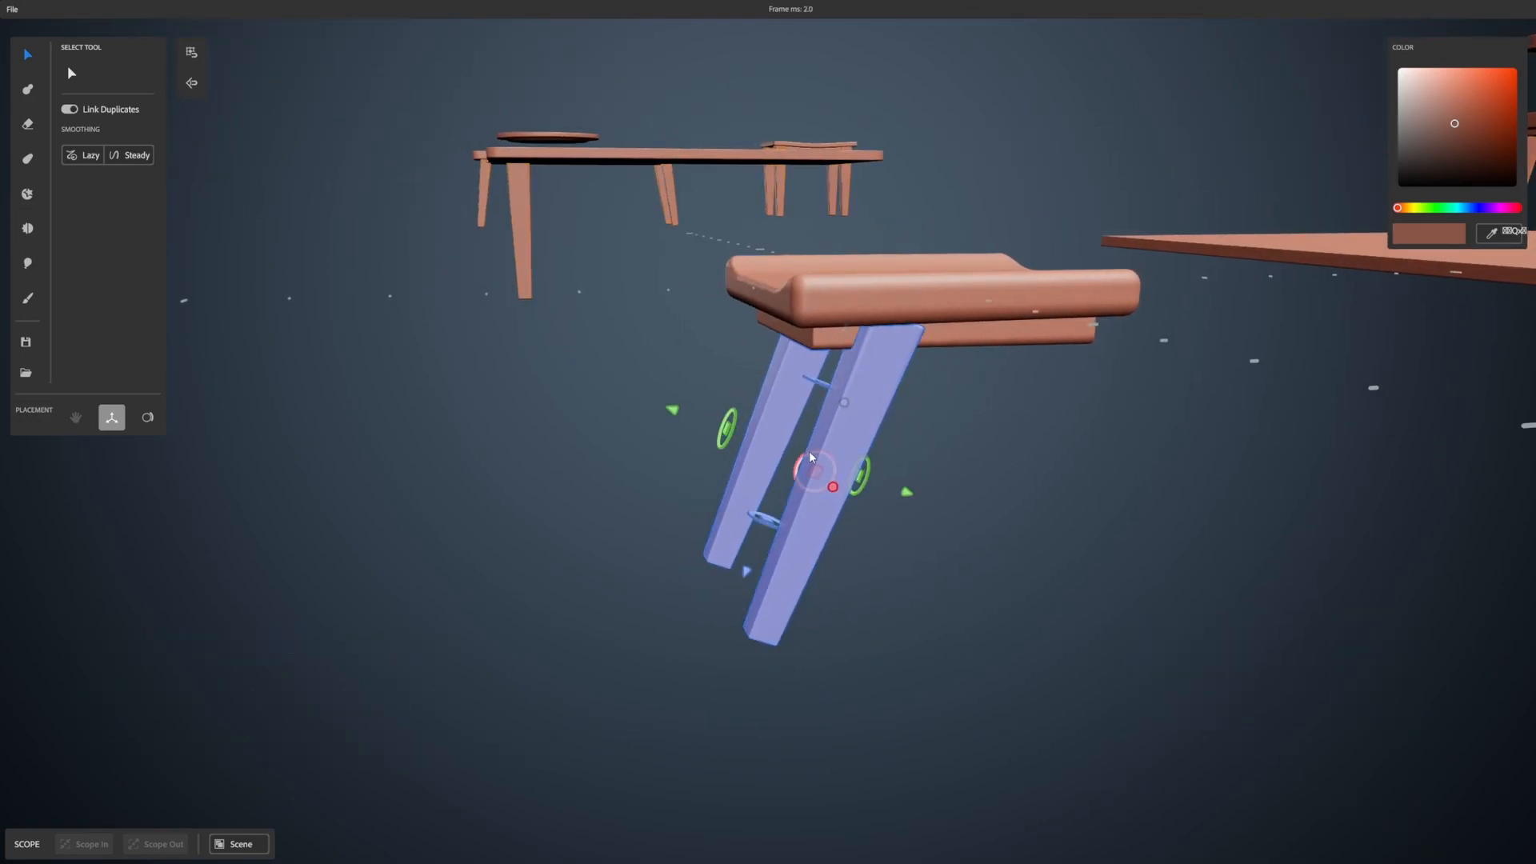
pyautogui.click(631, 404)
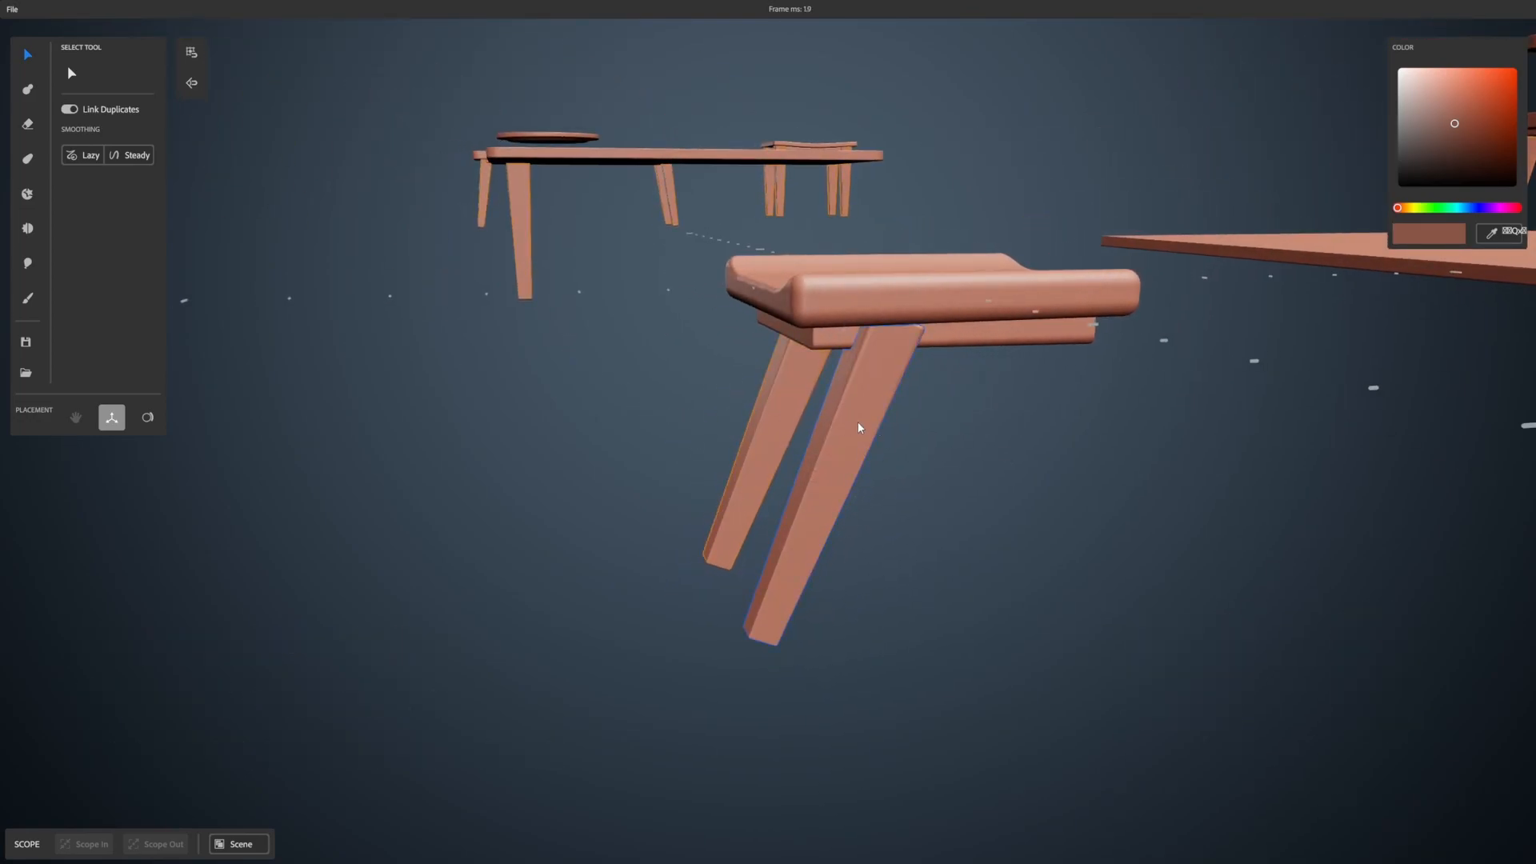
pyautogui.keyDown('alt'); pyautogui.moveTo(918, 388); pyautogui.dragTo(924, 414); pyautogui.keyUp('alt')
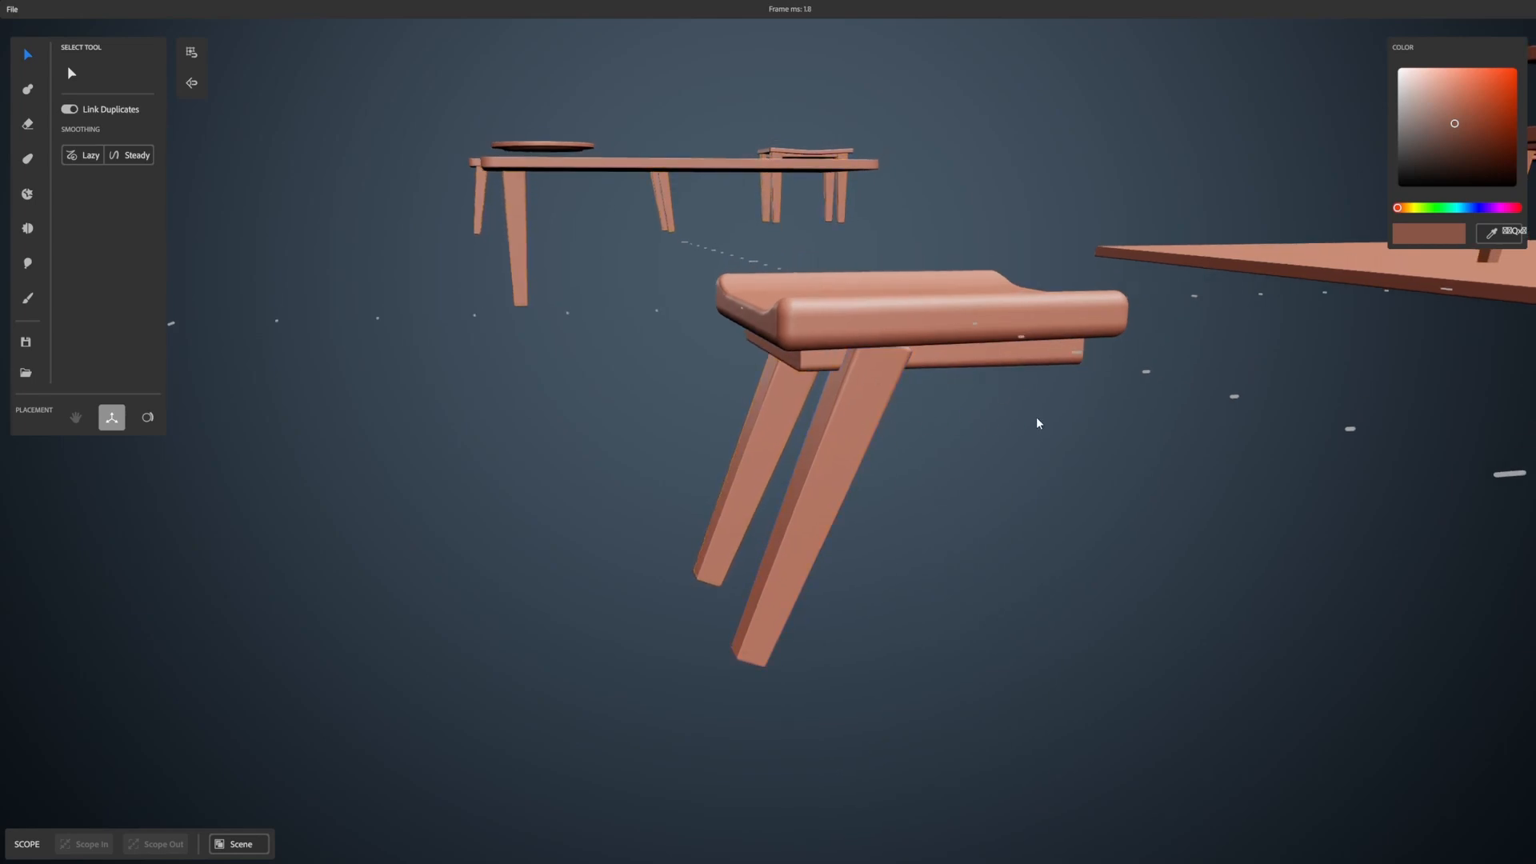
pyautogui.hotkey('ctrl', 'z')
# Step: Tilt both front legs slightly outward together and reposition them flush under the cushion's front edge
pyautogui.click(827, 411)
pyautogui.keyDown('shift'); pyautogui.click(749, 389); pyautogui.keyUp('shift')
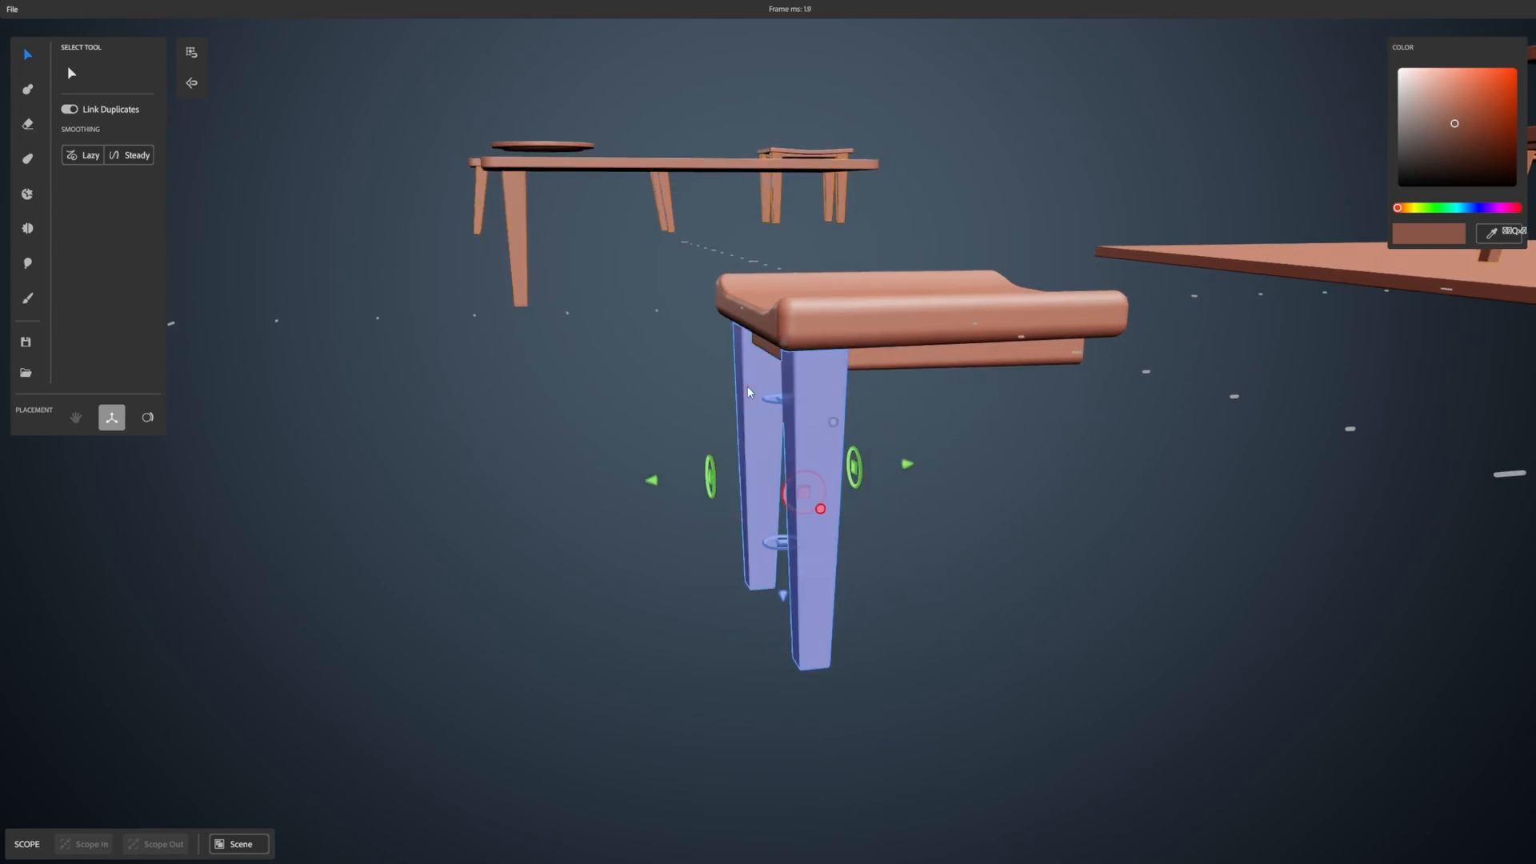
pyautogui.moveTo(784, 488); pyautogui.dragTo(783, 484)
pyautogui.moveTo(653, 463); pyautogui.dragTo(639, 462)
pyautogui.moveTo(756, 594); pyautogui.dragTo(754, 600)
pyautogui.click(984, 520)
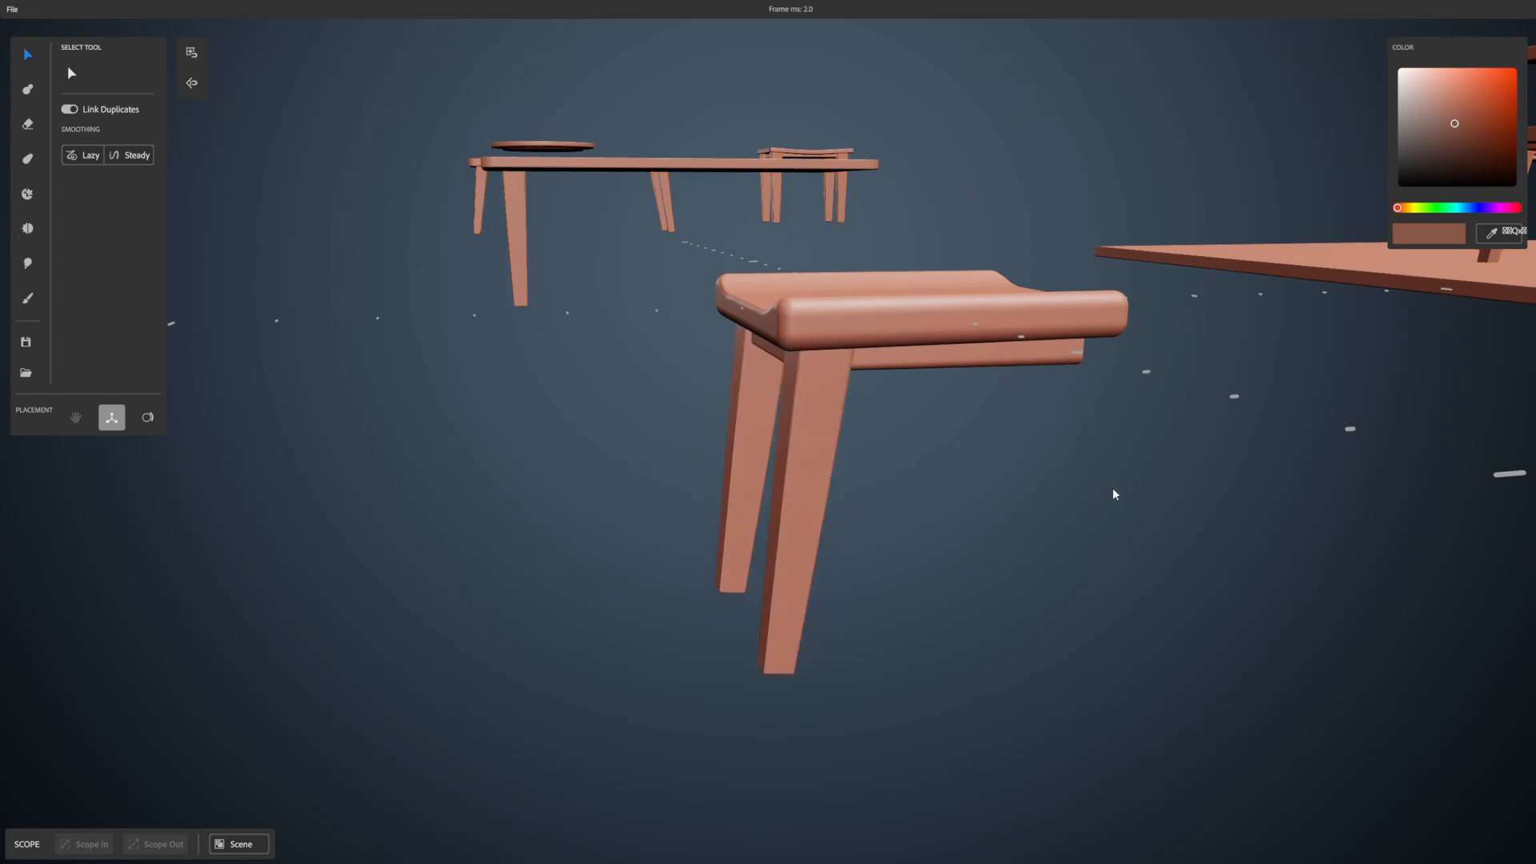
# Step: Examine the seat and its front legs from several angles to check their alignment
pyautogui.keyDown('alt'); pyautogui.moveTo(1110, 487); pyautogui.dragTo(1248, 496); pyautogui.keyUp('alt')
pyautogui.scroll(-3, 1113, 468)
pyautogui.keyDown('alt'); pyautogui.moveTo(1112, 308); pyautogui.dragTo(789, 391); pyautogui.keyUp('alt')
pyautogui.moveTo(1177, 387)
pyautogui.keyDown('alt'); pyautogui.mouseDown()
pyautogui.moveTo(1205, 400)
pyautogui.moveTo(1128, 456)
pyautogui.moveTo(900, 428)
pyautogui.moveTo(878, 352)
pyautogui.mouseUp(); pyautogui.keyUp('alt')
pyautogui.keyDown('alt'); pyautogui.moveTo(1150, 403); pyautogui.dragTo(1179, 421, button='middle'); pyautogui.keyUp('alt')
pyautogui.keyDown('alt'); pyautogui.moveTo(1040, 480); pyautogui.dragTo(1116, 415); pyautogui.keyUp('alt')
pyautogui.keyDown('alt'); pyautogui.moveTo(944, 368); pyautogui.dragTo(992, 412); pyautogui.keyUp('alt')
pyautogui.keyDown('alt'); pyautogui.moveTo(986, 328); pyautogui.dragTo(924, 376); pyautogui.keyUp('alt')
# Step: Choose the cube shape for the Clay tool in a new layer, and leave that layer without adding clay
pyautogui.click(28, 91)
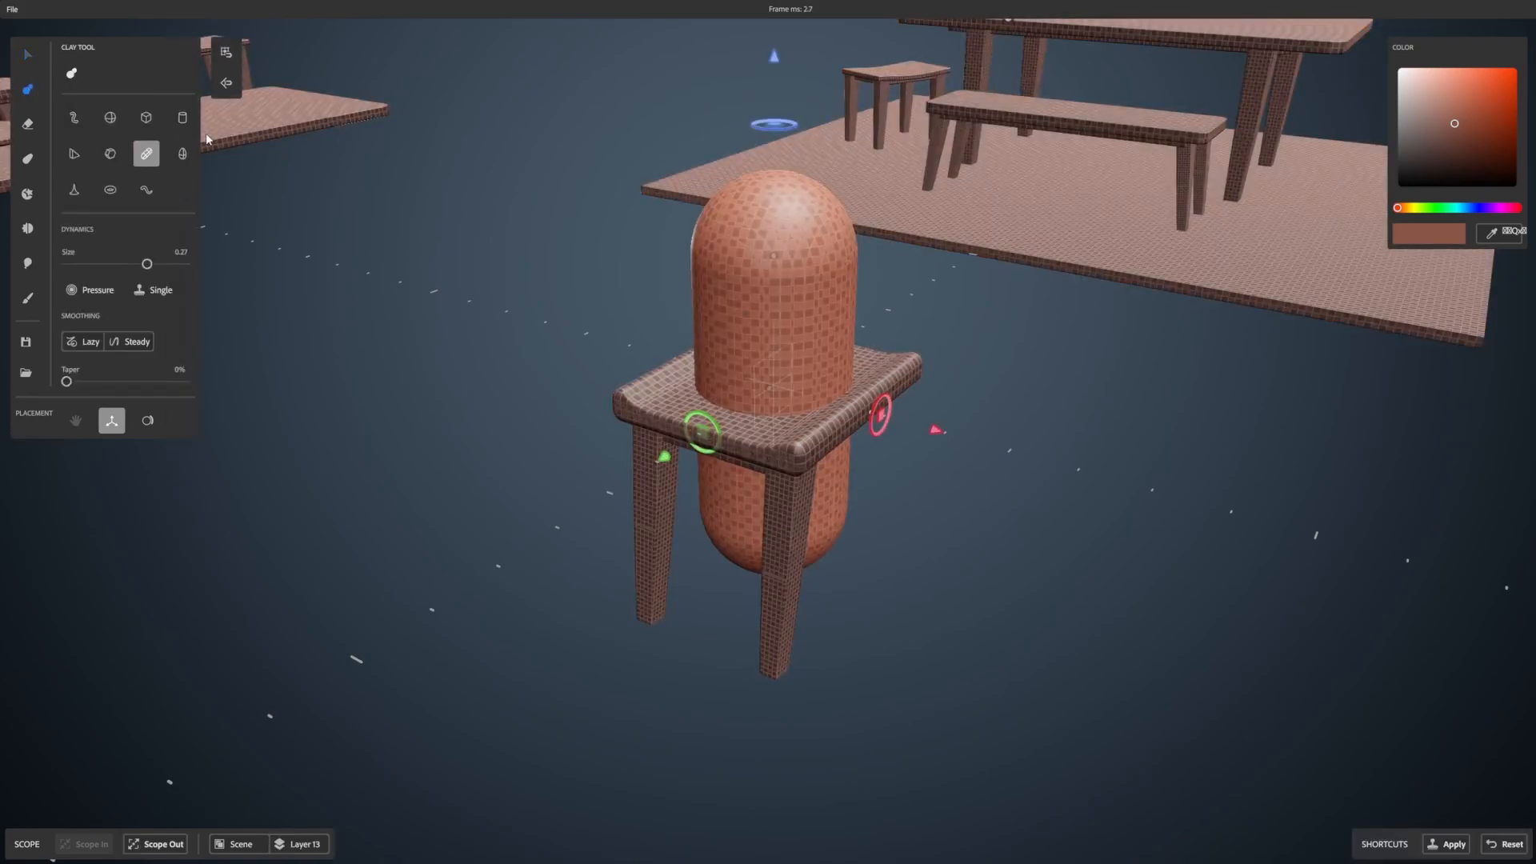
pyautogui.click(147, 117)
pyautogui.moveTo(892, 419); pyautogui.dragTo(1051, 439)
pyautogui.press('Escape')
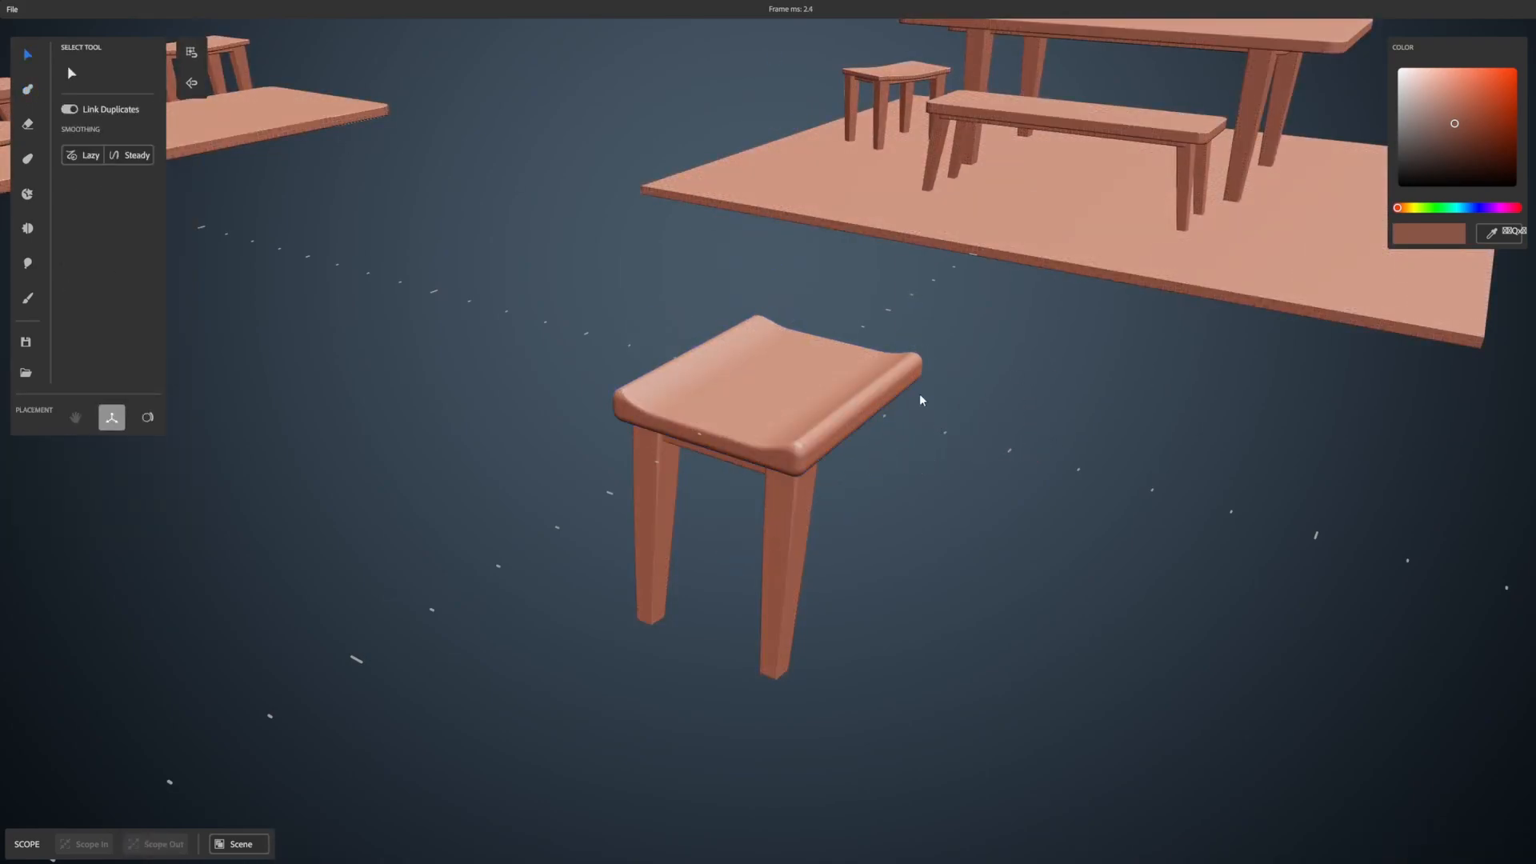
# Step: Try to use a front leg's layer for the cube, placing it beside the leg and checking the mirror symmetry option
pyautogui.keyDown('alt'); pyautogui.moveTo(995, 432); pyautogui.dragTo(928, 386); pyautogui.keyUp('alt')
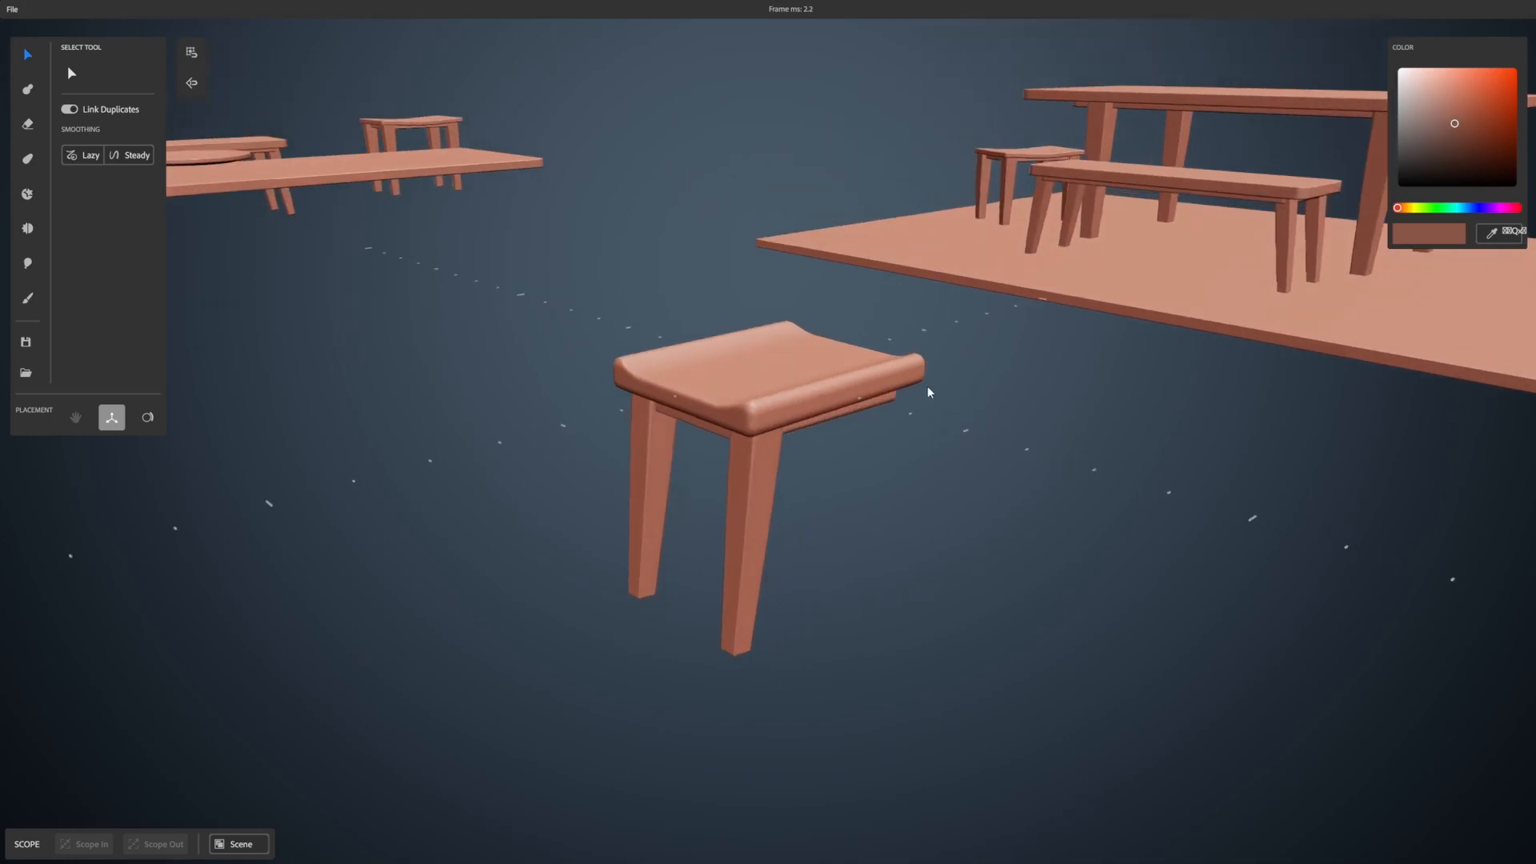
pyautogui.doubleClick(885, 400)
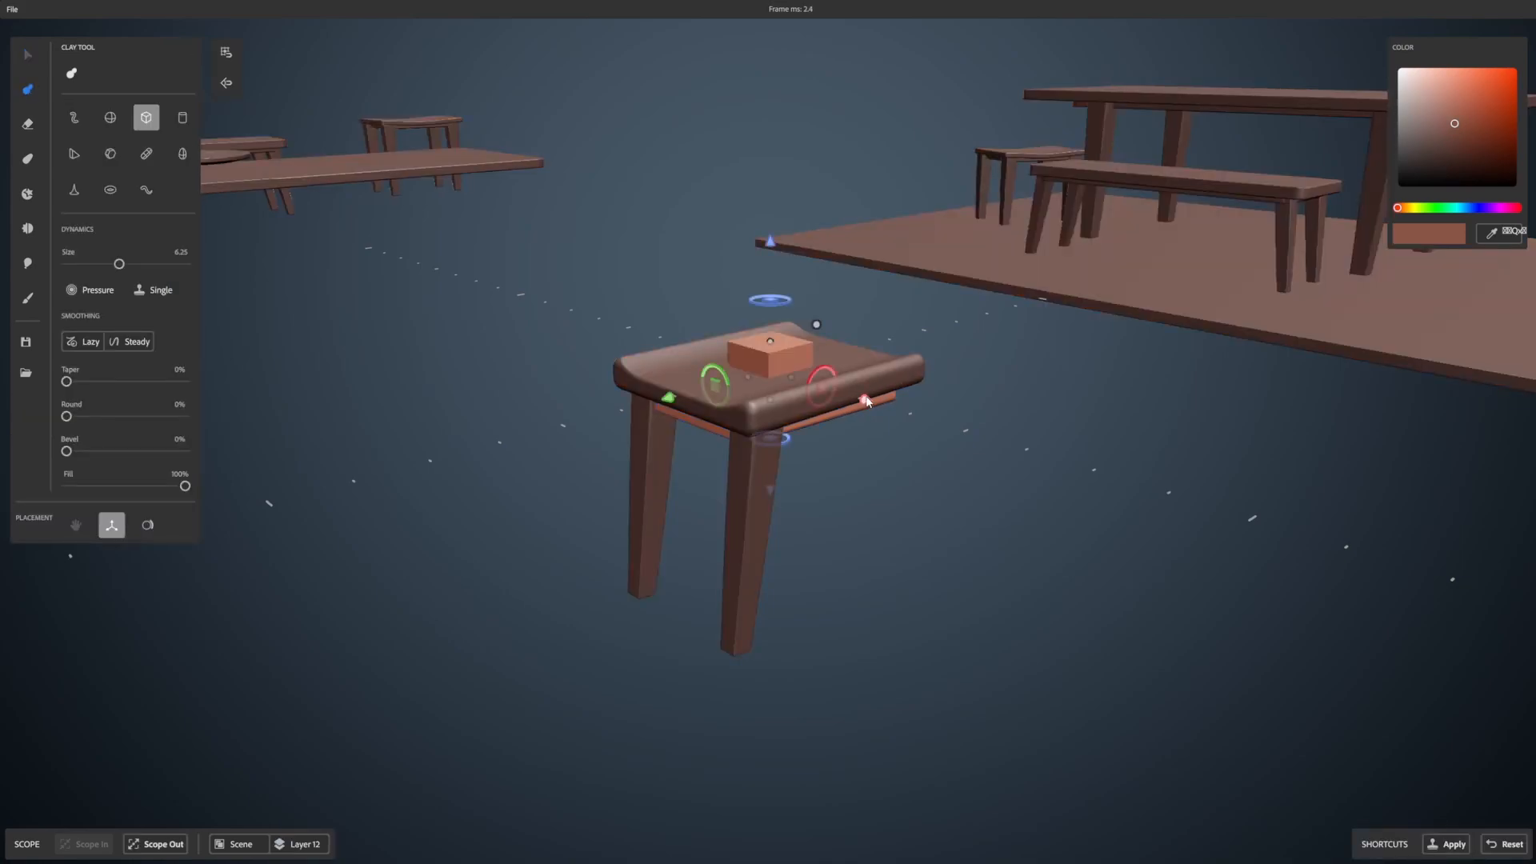
pyautogui.doubleClick(881, 412)
pyautogui.doubleClick(749, 473)
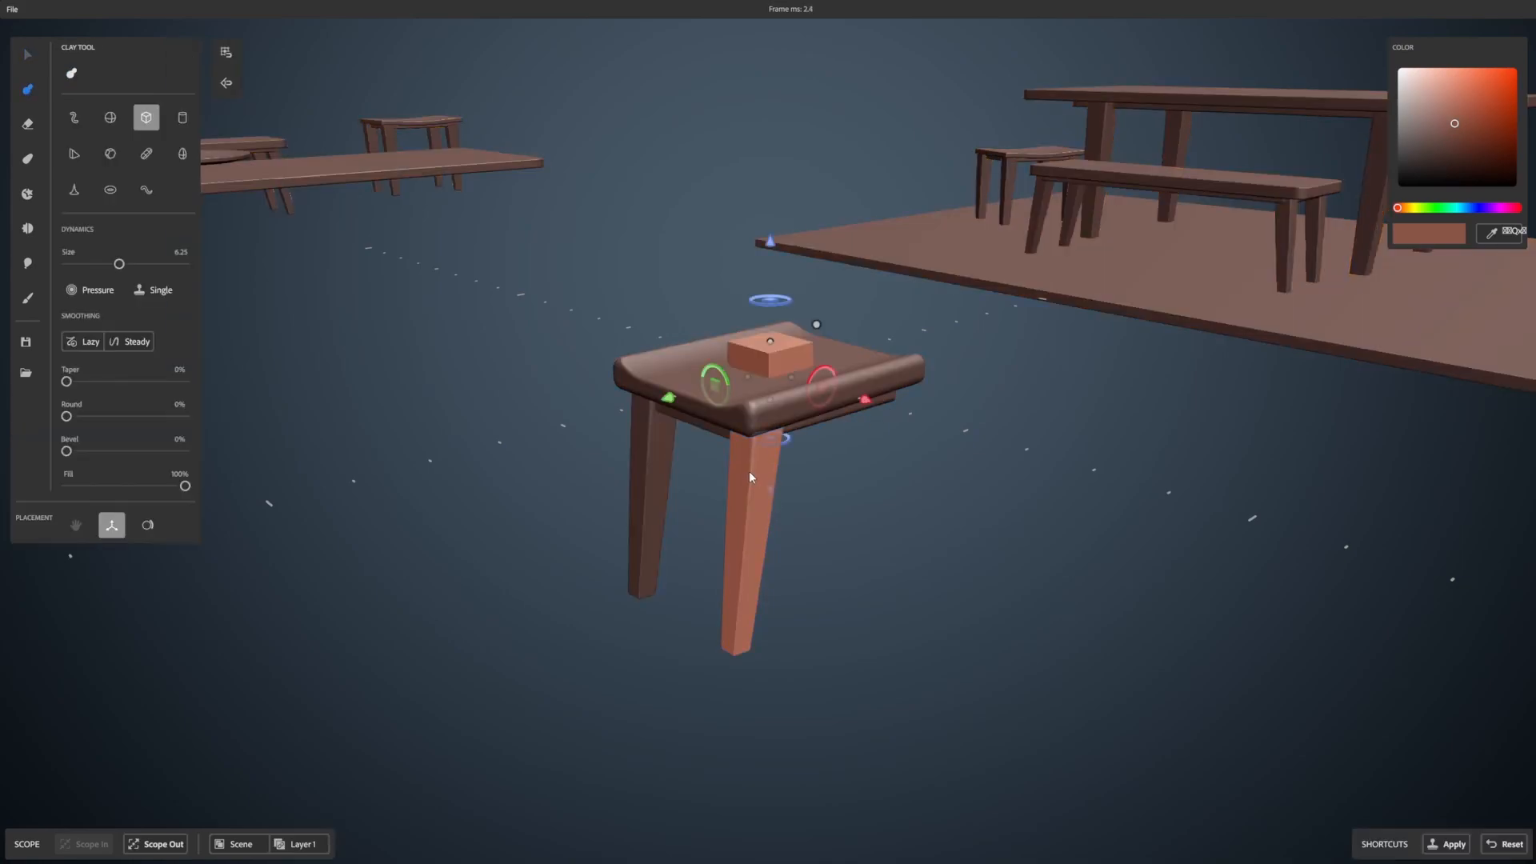
pyautogui.moveTo(779, 243); pyautogui.dragTo(951, 522)
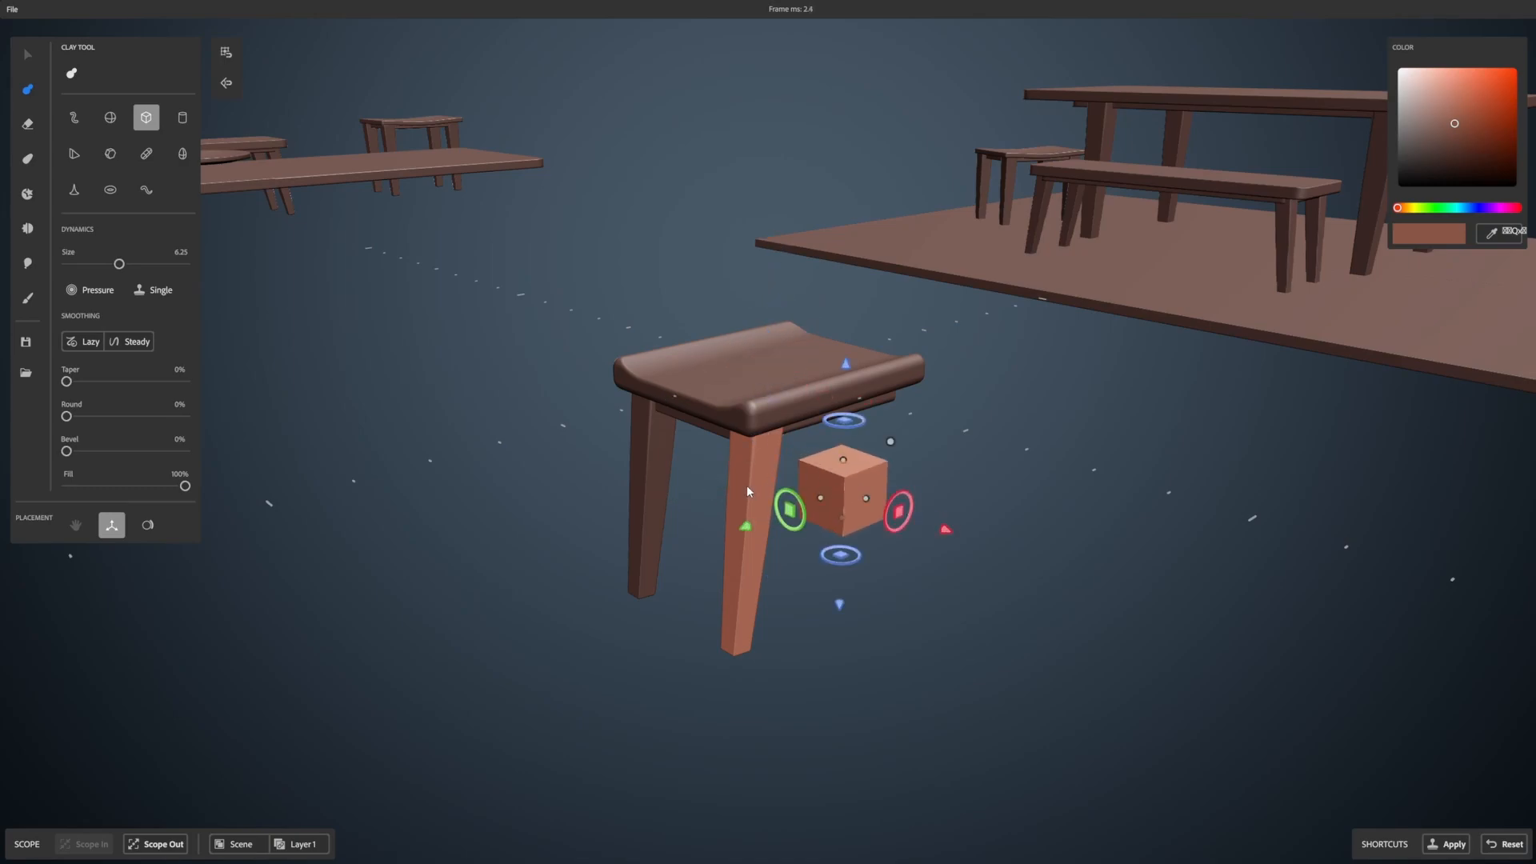
pyautogui.rightClick(835, 478)
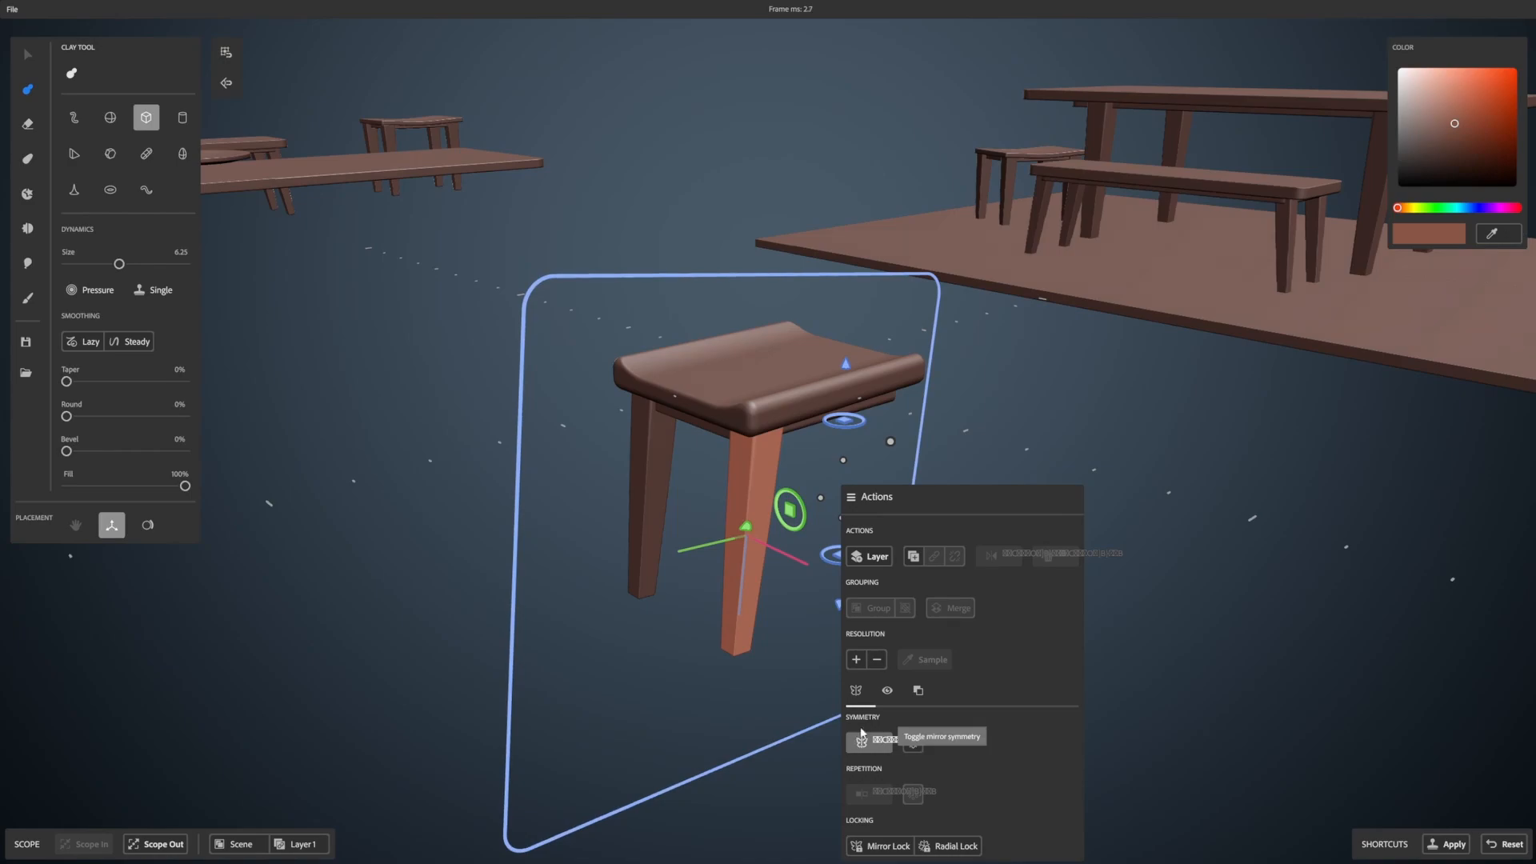
pyautogui.click(1087, 410)
pyautogui.keyDown('alt'); pyautogui.moveTo(1013, 415); pyautogui.dragTo(1060, 412); pyautogui.keyUp('alt')
pyautogui.keyDown('alt'); pyautogui.moveTo(930, 480); pyautogui.dragTo(1030, 434); pyautogui.keyUp('alt')
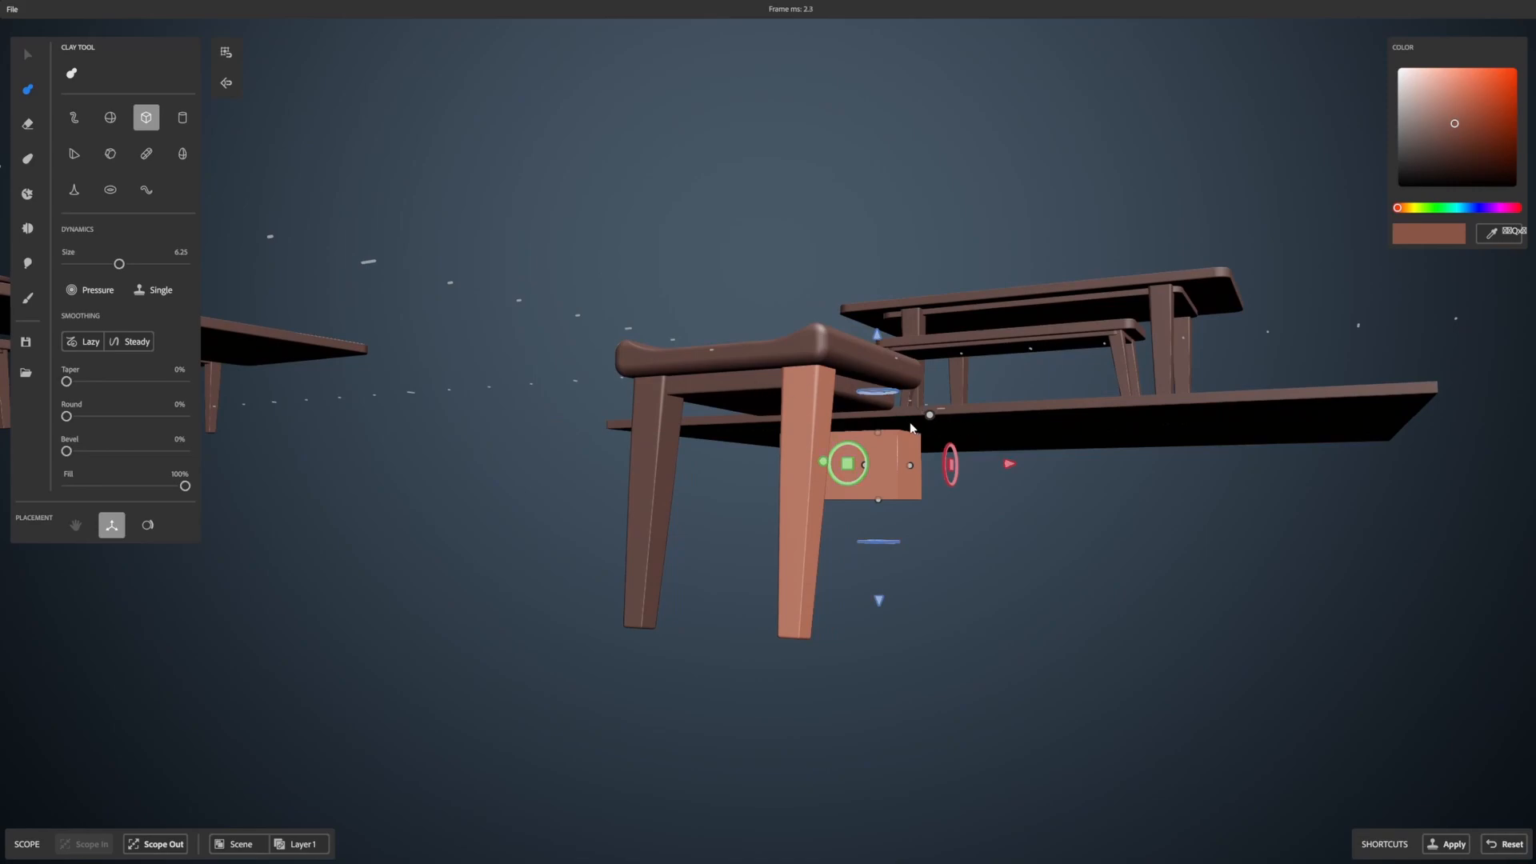
# Step: In the seat base's layer, lower the cube beneath the seat and move it with its mirror to the rear corners
pyautogui.keyDown('alt'); pyautogui.moveTo(914, 428); pyautogui.dragTo(800, 472); pyautogui.keyUp('alt')
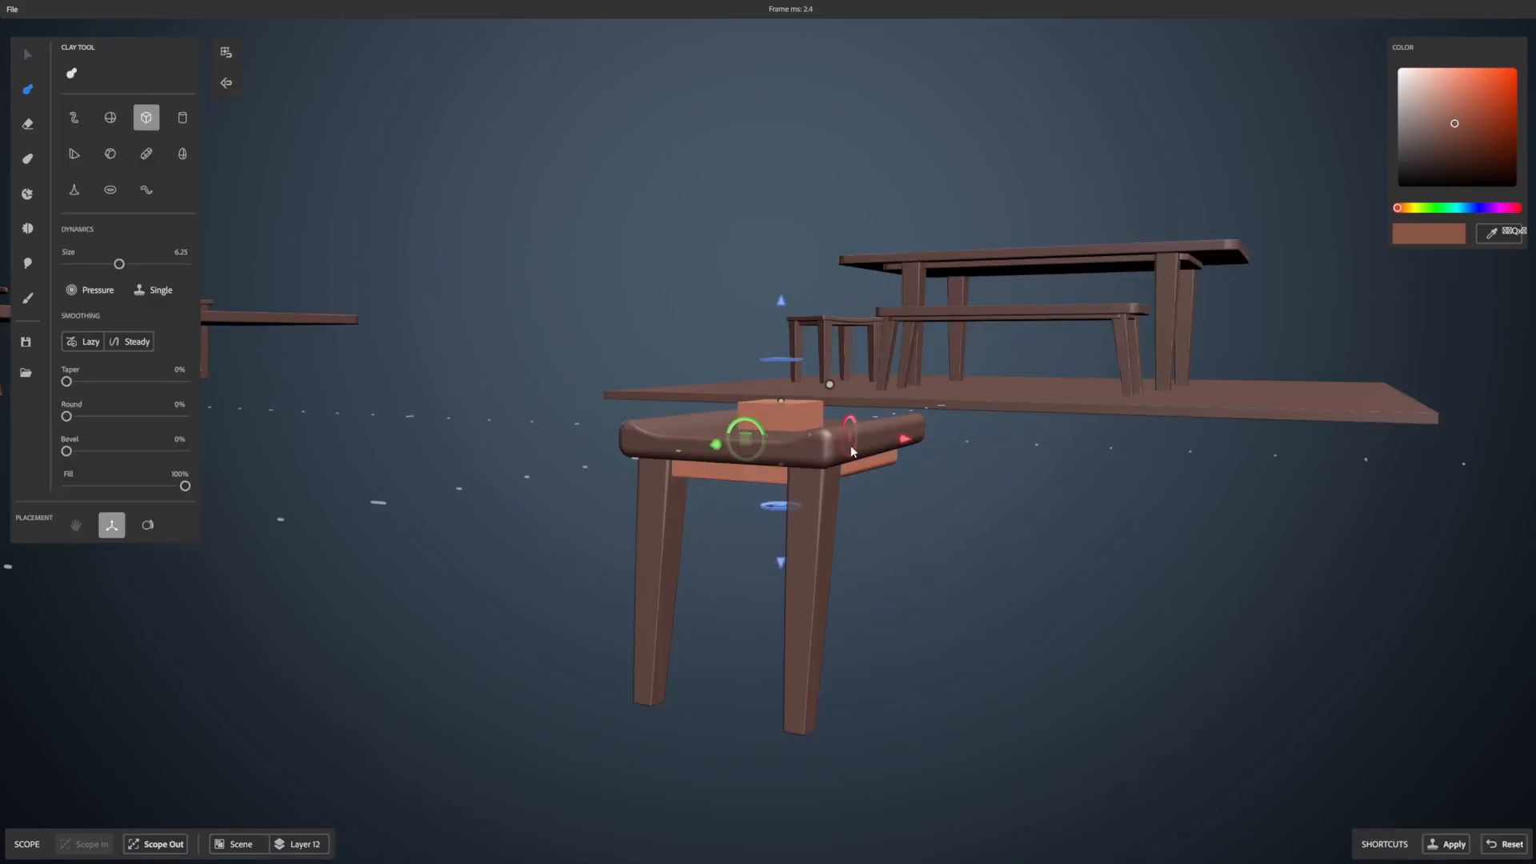
pyautogui.moveTo(780, 302); pyautogui.dragTo(781, 432)
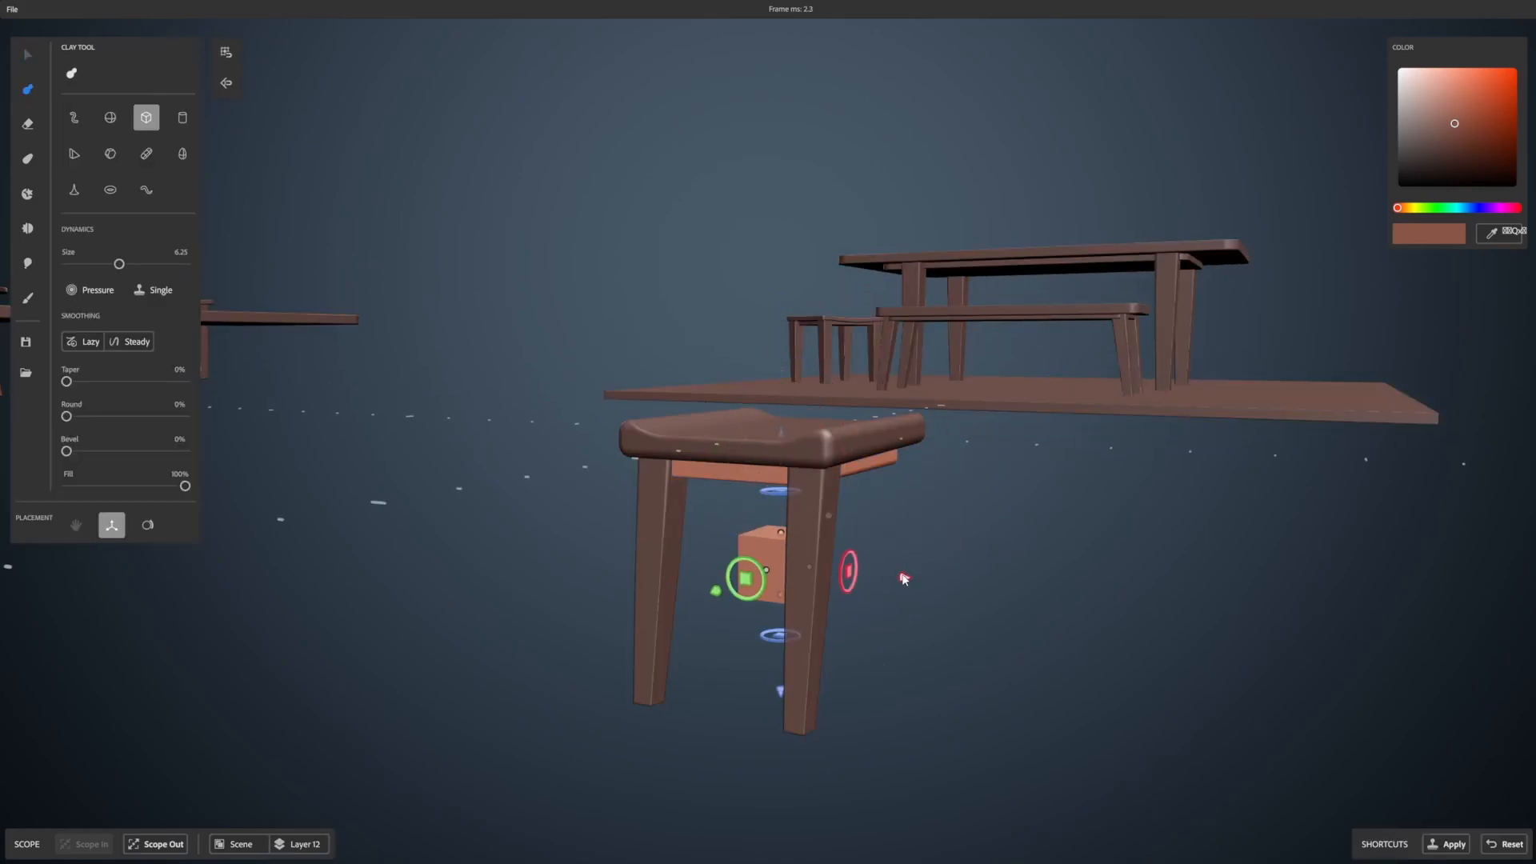
pyautogui.moveTo(904, 578); pyautogui.dragTo(990, 592)
pyautogui.keyDown('alt'); pyautogui.moveTo(912, 456); pyautogui.dragTo(691, 570); pyautogui.keyUp('alt')
pyautogui.moveTo(588, 590); pyautogui.dragTo(670, 558)
# Step: Stretch the mirrored rear cubes into tall posts rising above the seat, and set their taper to 30%
pyautogui.moveTo(743, 524); pyautogui.dragTo(753, 415)
pyautogui.moveTo(744, 339); pyautogui.dragTo(742, 307)
pyautogui.keyDown('alt'); pyautogui.moveTo(935, 373); pyautogui.dragTo(998, 339); pyautogui.keyUp('alt')
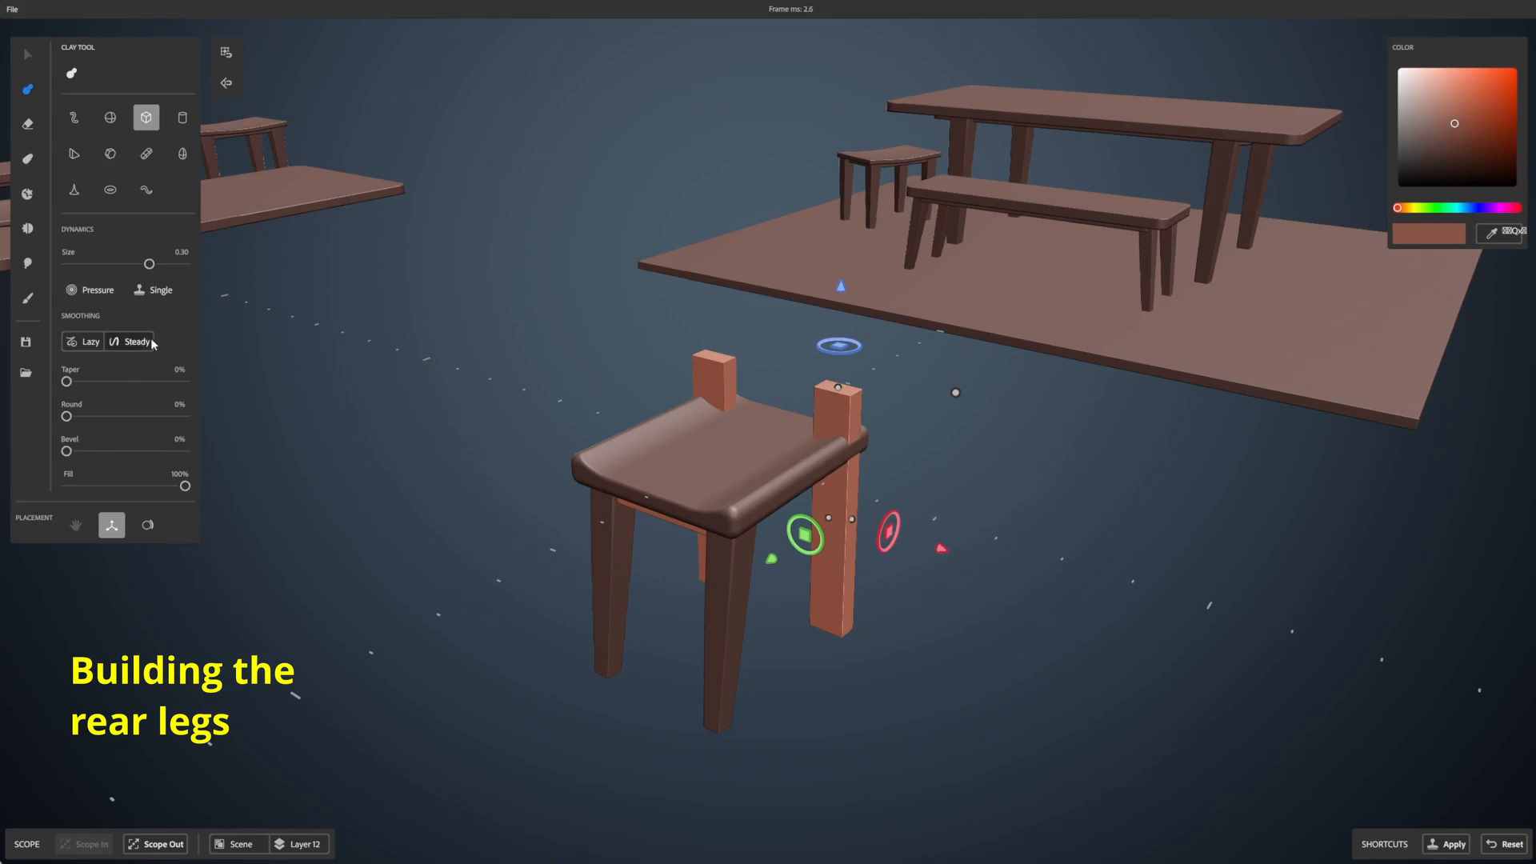
pyautogui.moveTo(85, 381); pyautogui.dragTo(102, 382)
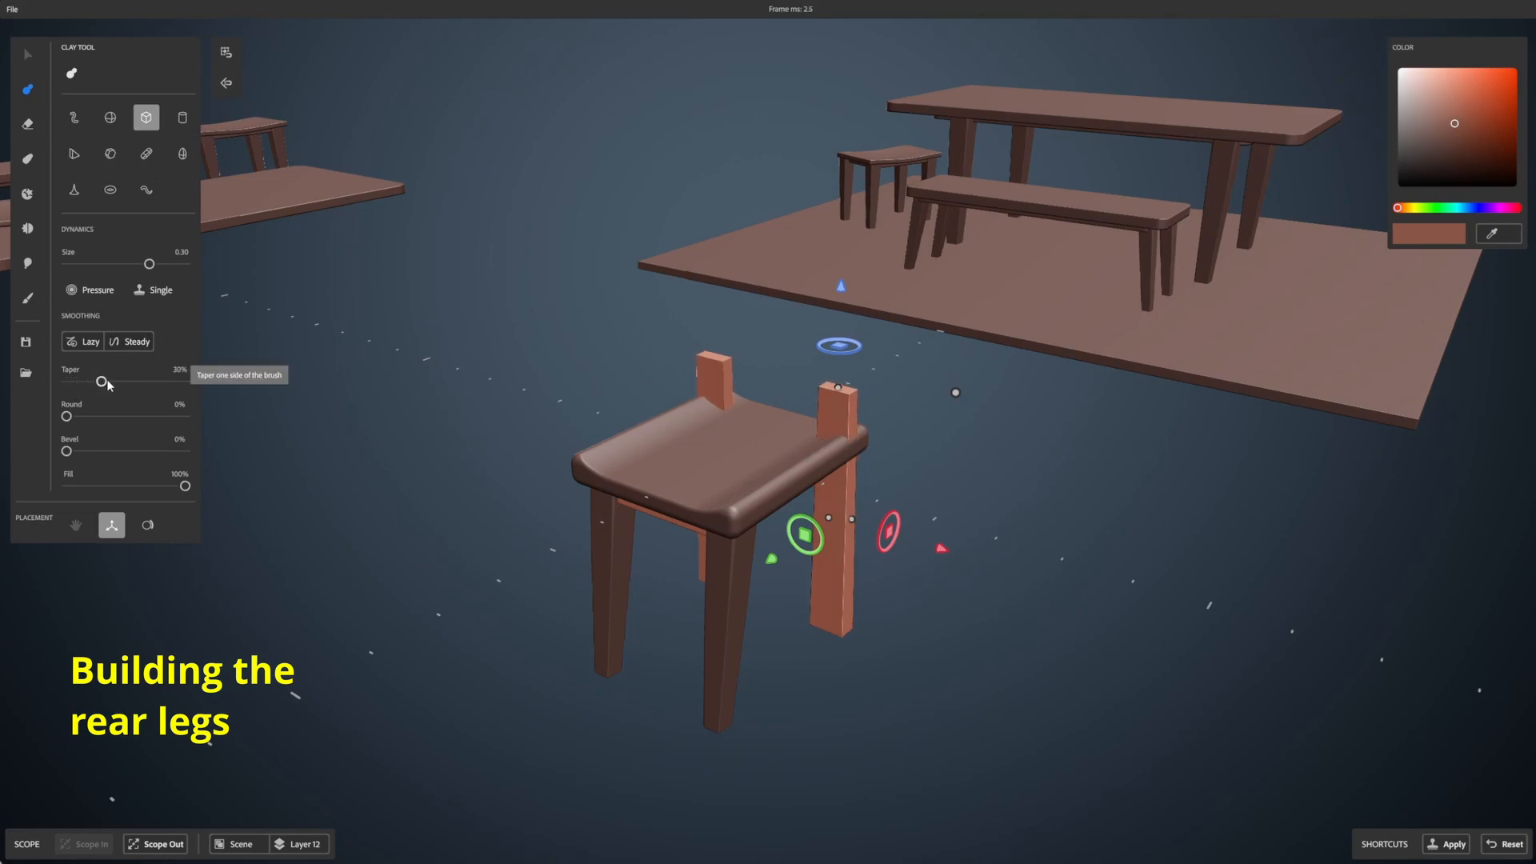
# Step: Round off the mirrored rear posts by setting Round to 55% and Bevel to 24%
pyautogui.moveTo(888, 530); pyautogui.dragTo(900, 520)
pyautogui.moveTo(85, 451); pyautogui.dragTo(144, 413)
pyautogui.keyDown('alt'); pyautogui.moveTo(1217, 378); pyautogui.dragTo(790, 314); pyautogui.keyUp('alt')
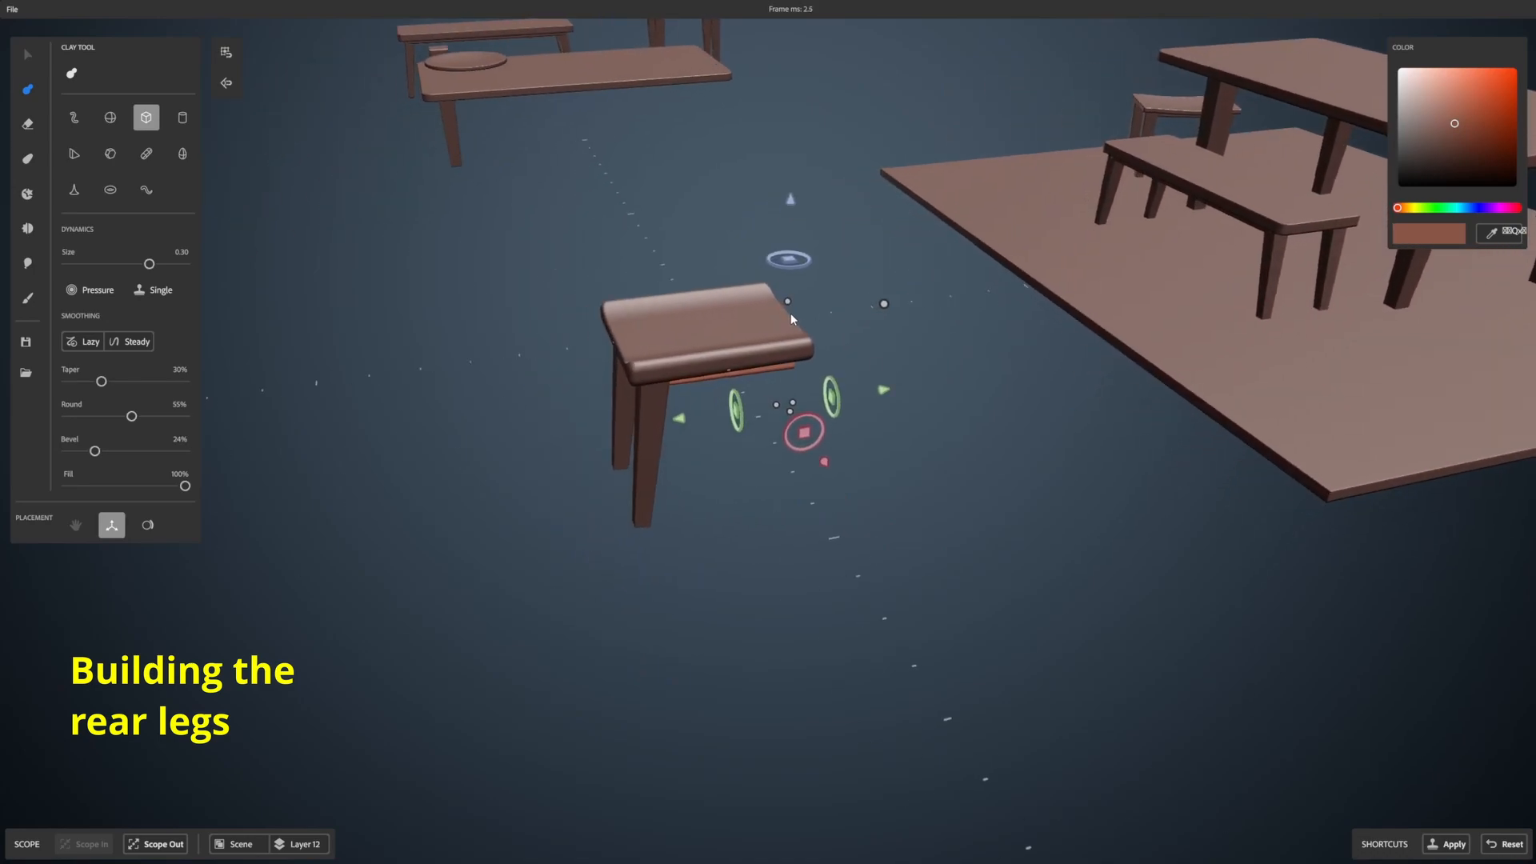
pyautogui.scroll(4, 920, 333)
pyautogui.keyDown('alt'); pyautogui.moveTo(921, 339); pyautogui.dragTo(753, 417); pyautogui.keyUp('alt')
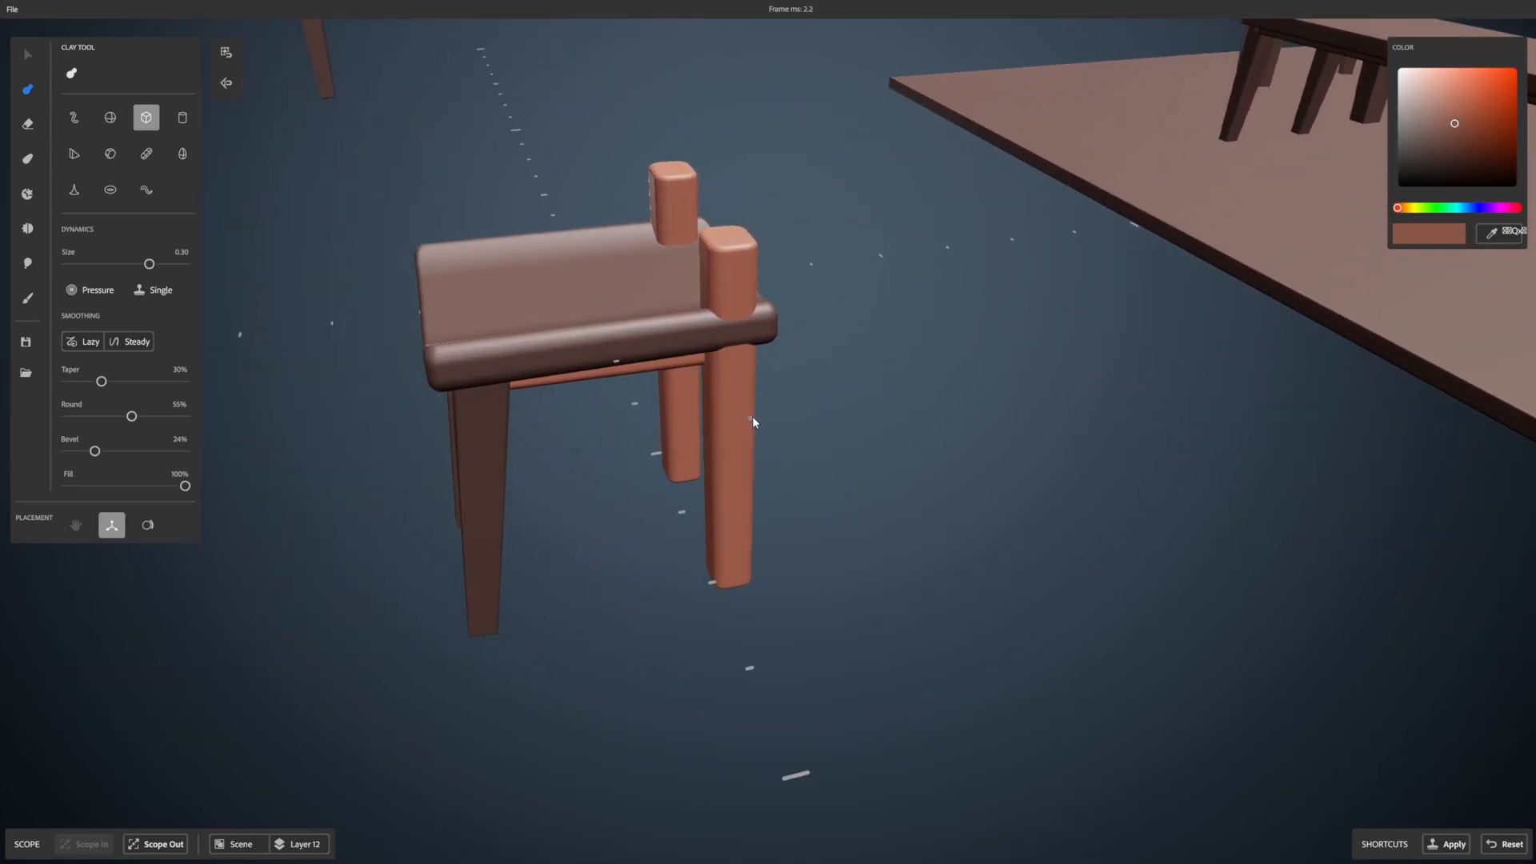
# Step: Adjust the tilt of the rear posts in side view so their lower ends lean slightly toward the back
pyautogui.moveTo(617, 432); pyautogui.dragTo(641, 430)
pyautogui.moveTo(1011, 365)
pyautogui.keyDown('alt'); pyautogui.mouseDown()
pyautogui.moveTo(1079, 367)
pyautogui.moveTo(1030, 345)
pyautogui.mouseUp(); pyautogui.keyUp('alt')
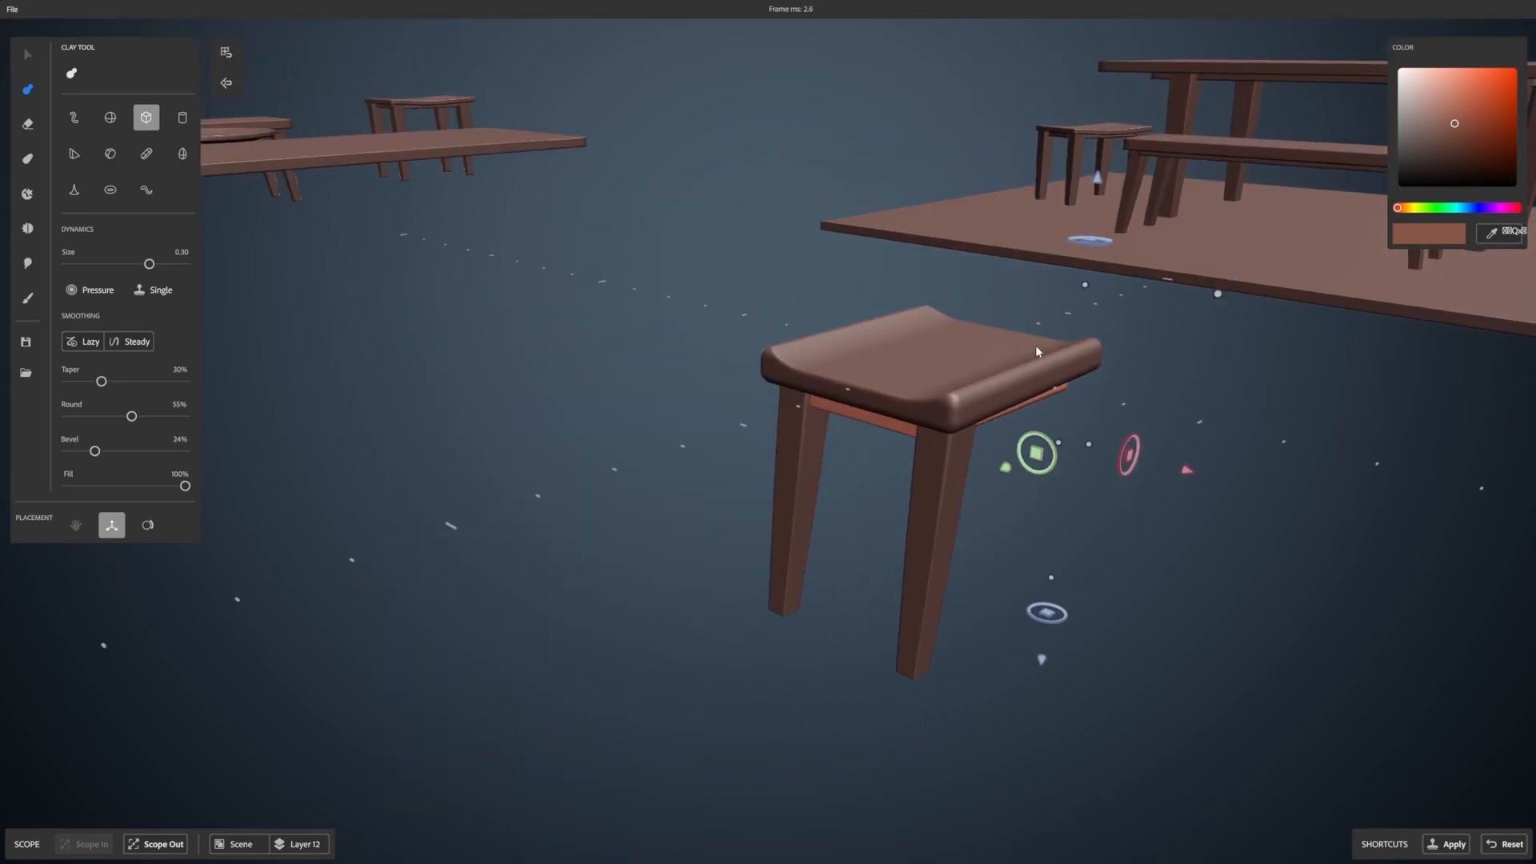
pyautogui.keyDown('alt'); pyautogui.moveTo(1198, 342); pyautogui.dragTo(1102, 308); pyautogui.keyUp('alt')
pyautogui.keyDown('alt'); pyautogui.moveTo(1110, 360); pyautogui.dragTo(1115, 295); pyautogui.keyUp('alt')
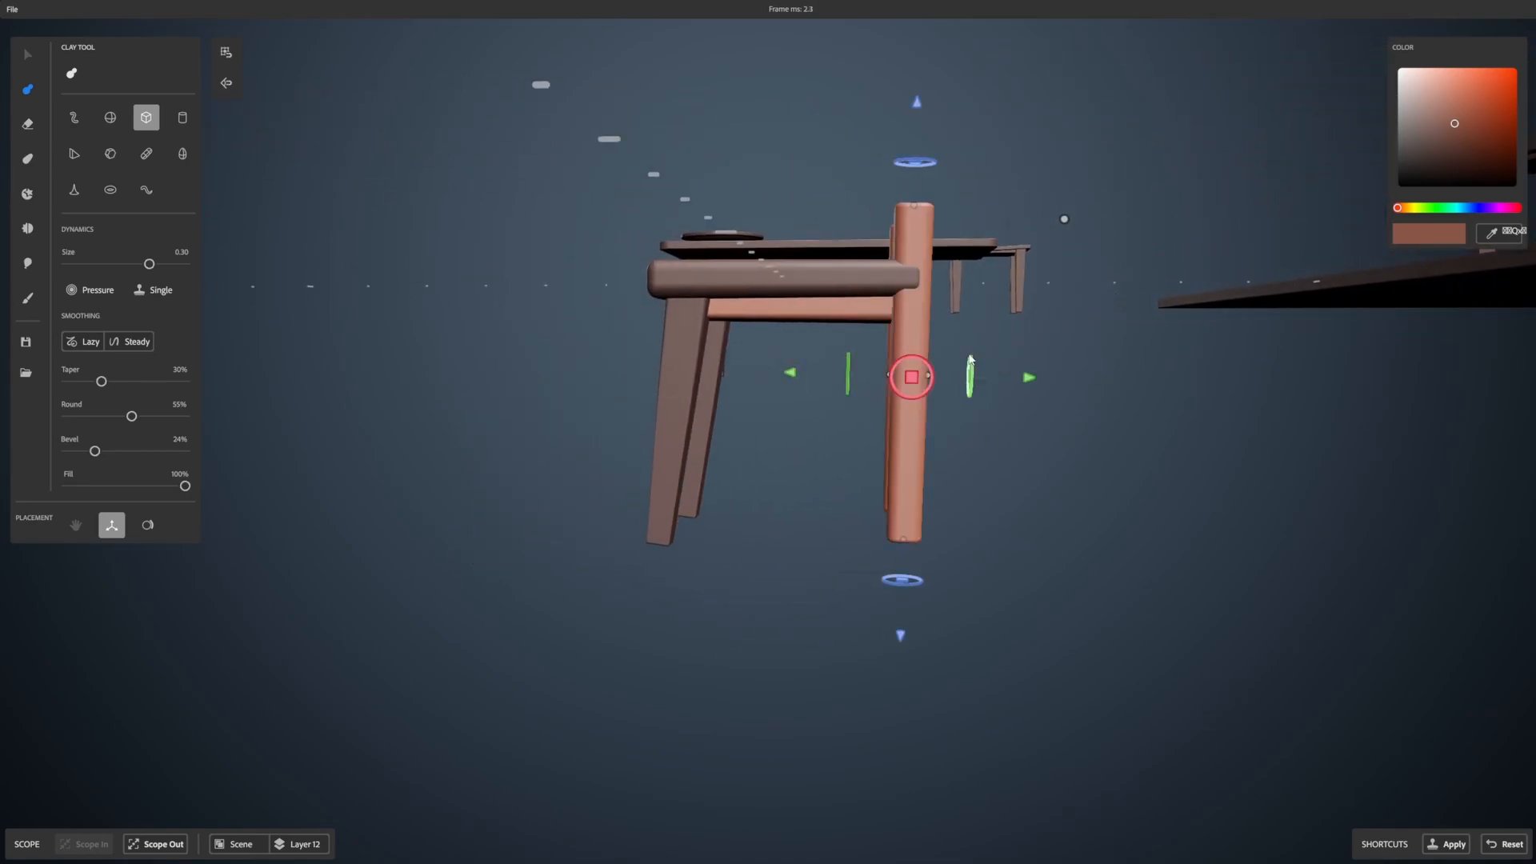
pyautogui.moveTo(934, 365); pyautogui.dragTo(934, 366)
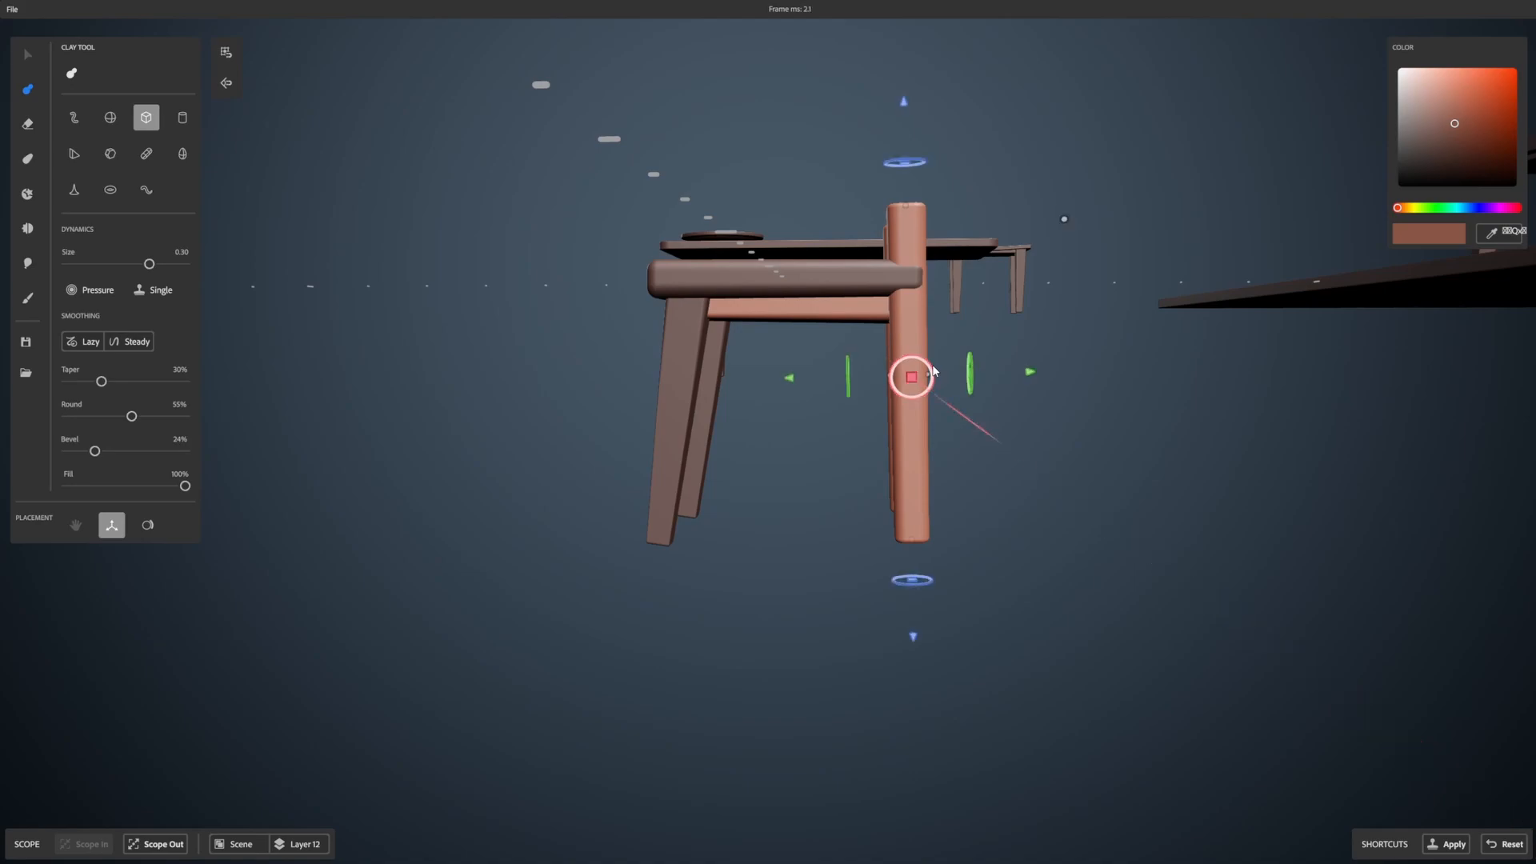
# Step: Stretch the mirrored rear posts upward so they rise well above the seat as backrest supports
pyautogui.keyDown('alt'); pyautogui.moveTo(1078, 315); pyautogui.dragTo(1140, 357); pyautogui.keyUp('alt')
pyautogui.keyDown('alt'); pyautogui.moveTo(1074, 294); pyautogui.dragTo(1057, 343, button='middle'); pyautogui.keyUp('alt')
pyautogui.keyDown('alt'); pyautogui.moveTo(1058, 343); pyautogui.dragTo(1128, 357); pyautogui.keyUp('alt')
pyautogui.moveTo(900, 348); pyautogui.dragTo(905, 165)
pyautogui.keyDown('alt'); pyautogui.moveTo(1016, 270); pyautogui.dragTo(1168, 288, button='right'); pyautogui.keyUp('alt')
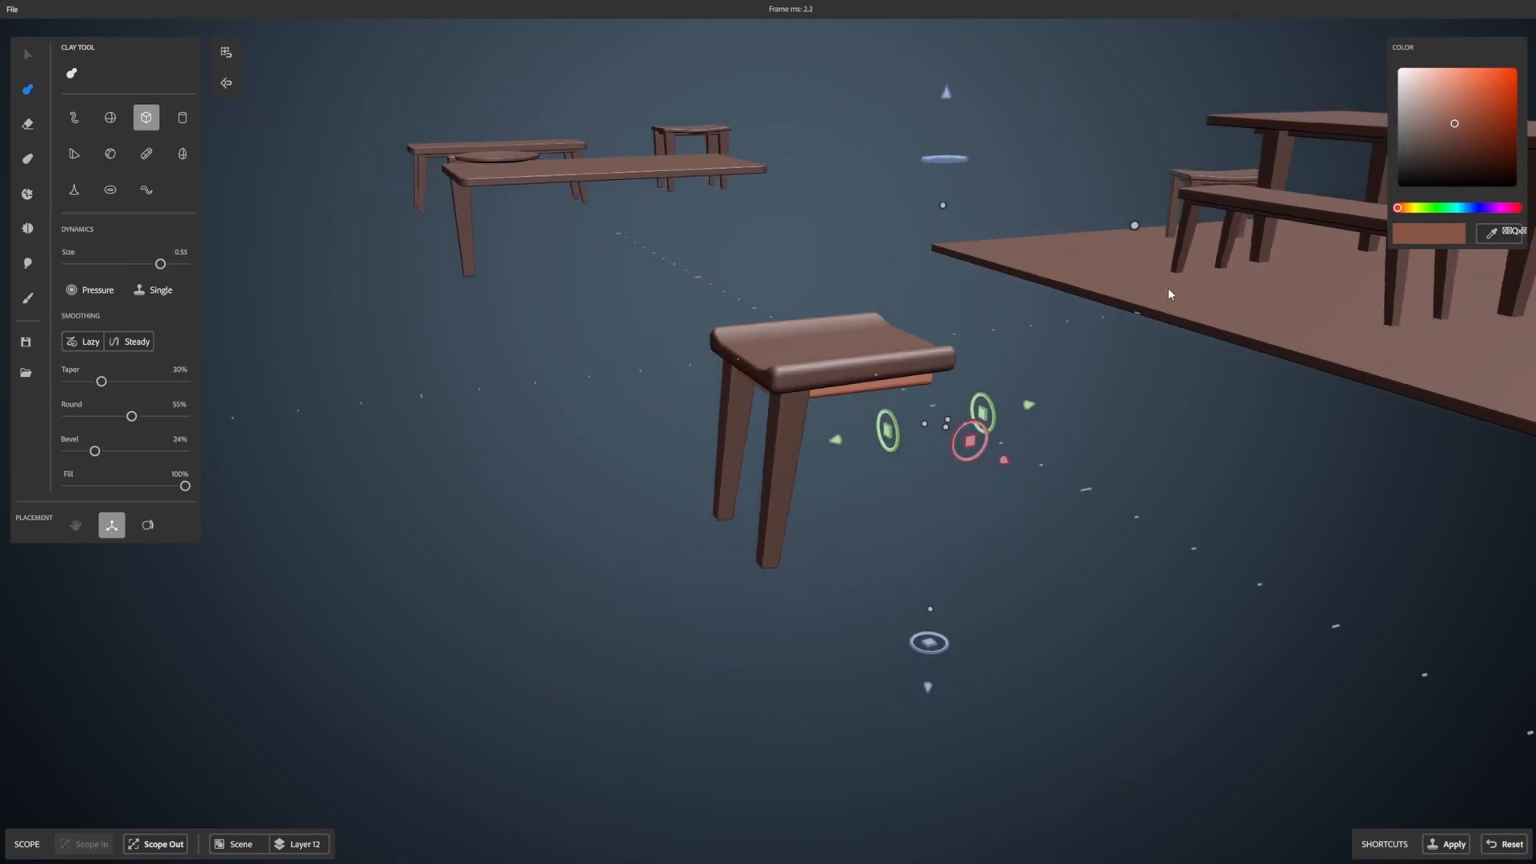
pyautogui.keyDown('alt'); pyautogui.moveTo(1168, 288); pyautogui.dragTo(1108, 340, button='middle'); pyautogui.keyUp('alt')
pyautogui.moveTo(867, 90); pyautogui.dragTo(864, 60)
pyautogui.keyDown('alt'); pyautogui.moveTo(1016, 320); pyautogui.dragTo(932, 232); pyautogui.keyUp('alt')
pyautogui.keyDown('alt'); pyautogui.moveTo(750, 288); pyautogui.dragTo(1046, 274); pyautogui.keyUp('alt')
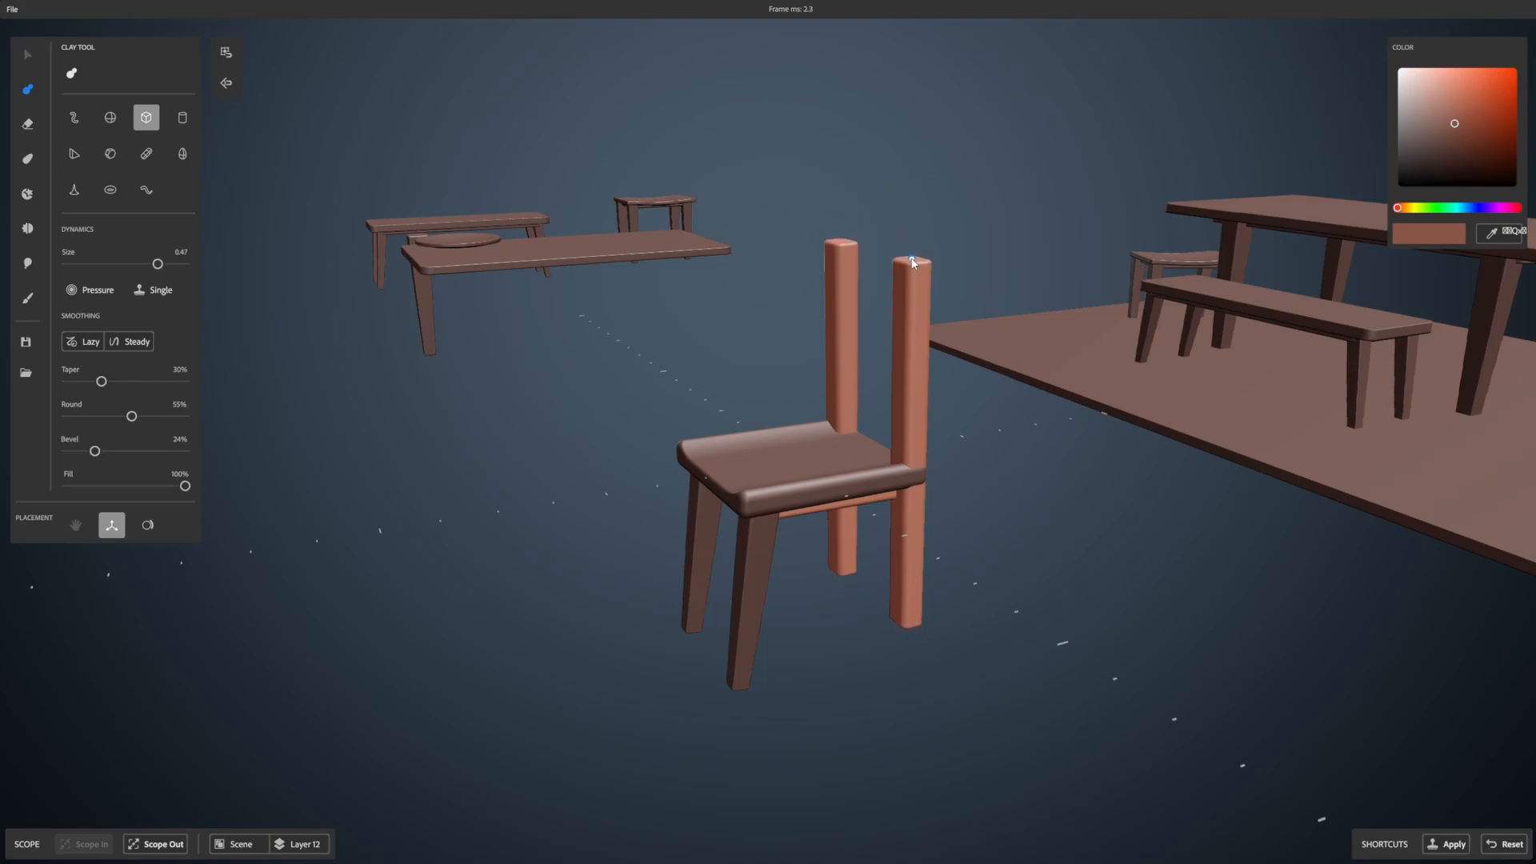
# Step: Undo and redo the last post height change, and lower the mirrored posts slightly in side view
pyautogui.hotkey('ctrl', 'z')
pyautogui.keyDown('alt'); pyautogui.moveTo(975, 240); pyautogui.dragTo(920, 208); pyautogui.keyUp('alt')
pyautogui.hotkey('ctrl', 'shift', 'z')
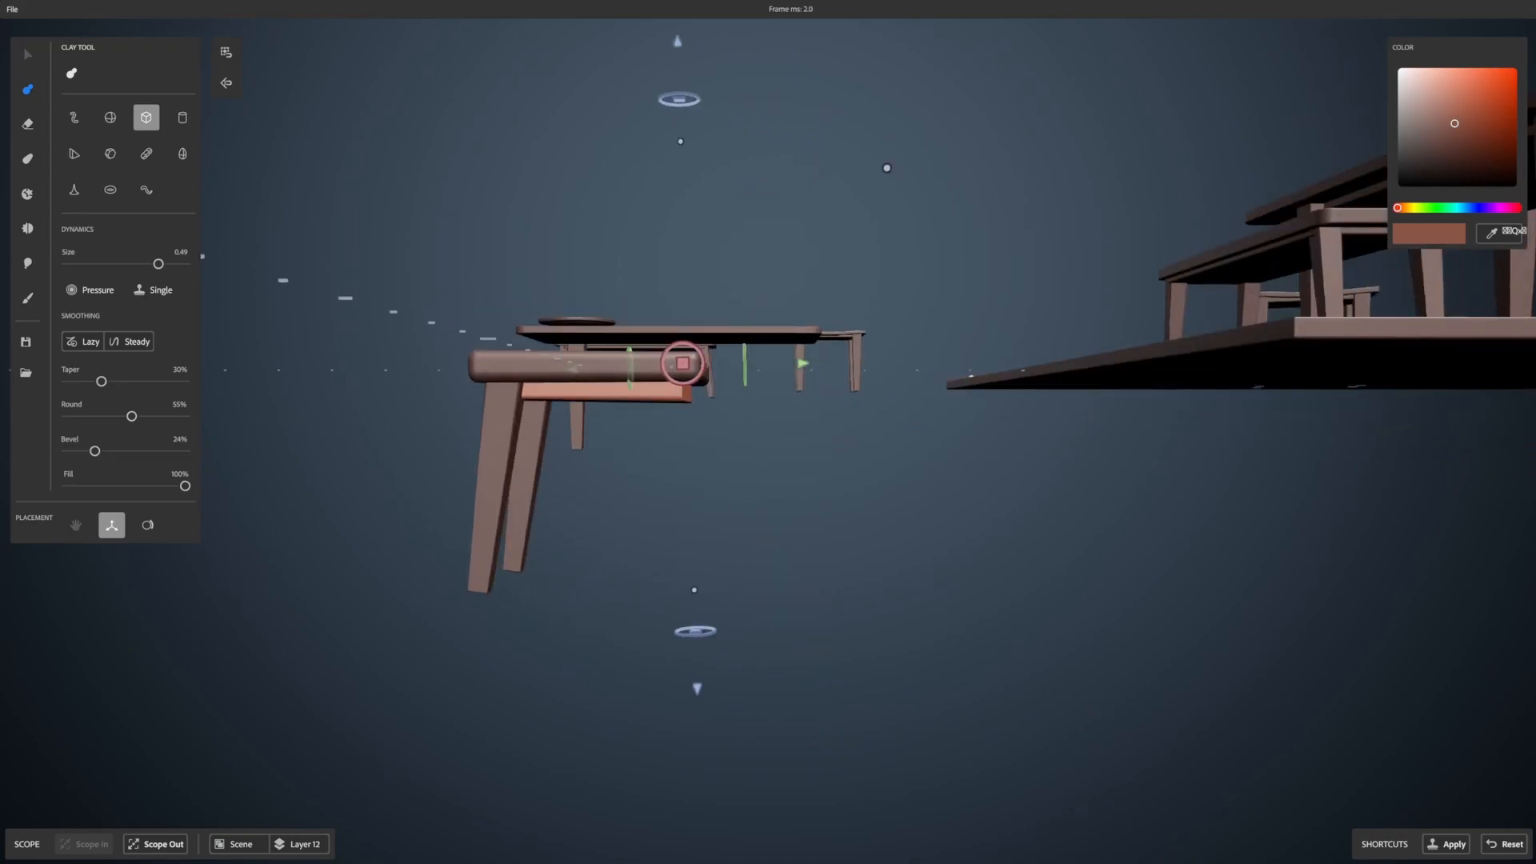
pyautogui.keyDown('alt'); pyautogui.moveTo(862, 186); pyautogui.dragTo(927, 176, button='middle'); pyautogui.keyUp('alt')
pyautogui.moveTo(741, 33); pyautogui.dragTo(742, 46)
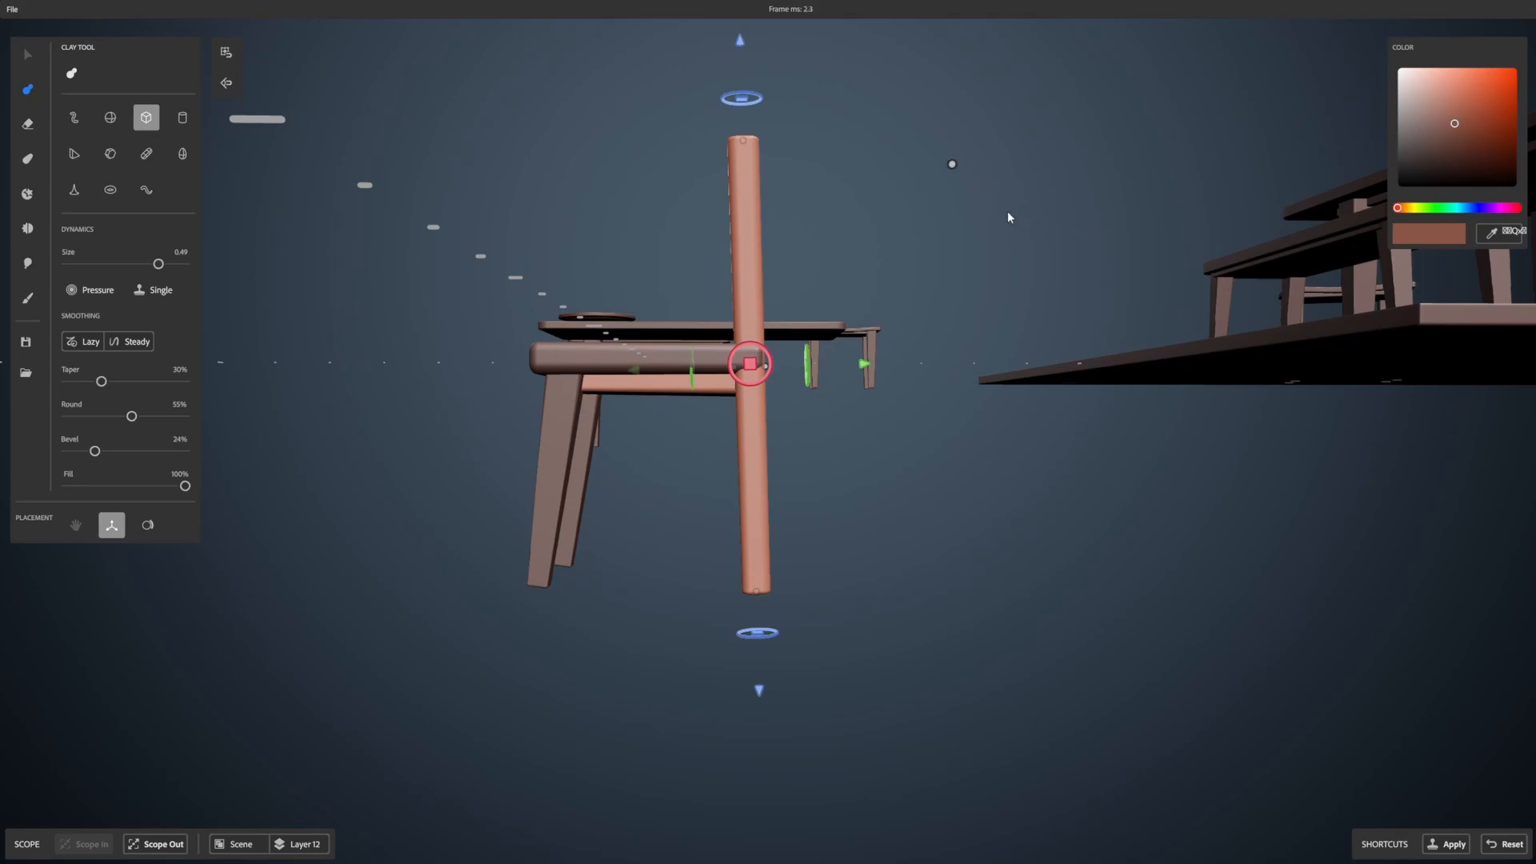
# Step: Inspect the rear posts' position against the seat and front legs from several sides of the chair
pyautogui.keyDown('alt'); pyautogui.moveTo(1010, 213); pyautogui.dragTo(1136, 232); pyautogui.keyUp('alt')
pyautogui.keyDown('alt'); pyautogui.moveTo(1168, 240); pyautogui.dragTo(895, 232, button='middle'); pyautogui.keyUp('alt')
pyautogui.keyDown('alt'); pyautogui.moveTo(880, 231); pyautogui.dragTo(1010, 282); pyautogui.keyUp('alt')
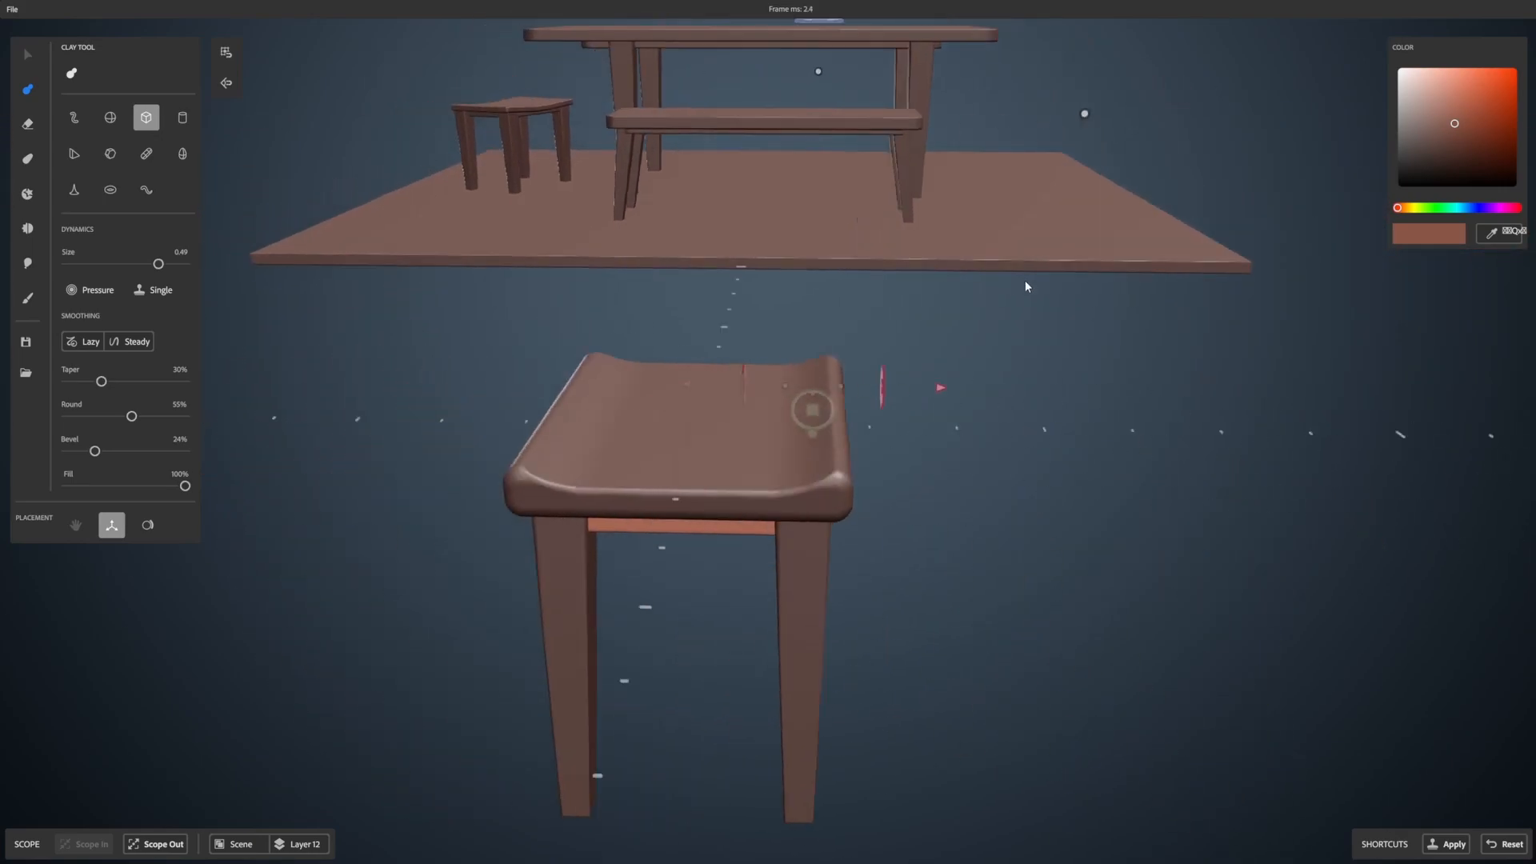
pyautogui.keyDown('alt'); pyautogui.moveTo(1010, 280); pyautogui.dragTo(1143, 283, button='middle'); pyautogui.keyUp('alt')
pyautogui.keyDown('alt'); pyautogui.moveTo(1118, 307); pyautogui.dragTo(1176, 308); pyautogui.keyUp('alt')
pyautogui.keyDown('alt'); pyautogui.moveTo(1176, 307); pyautogui.dragTo(1068, 299, button='middle'); pyautogui.keyUp('alt')
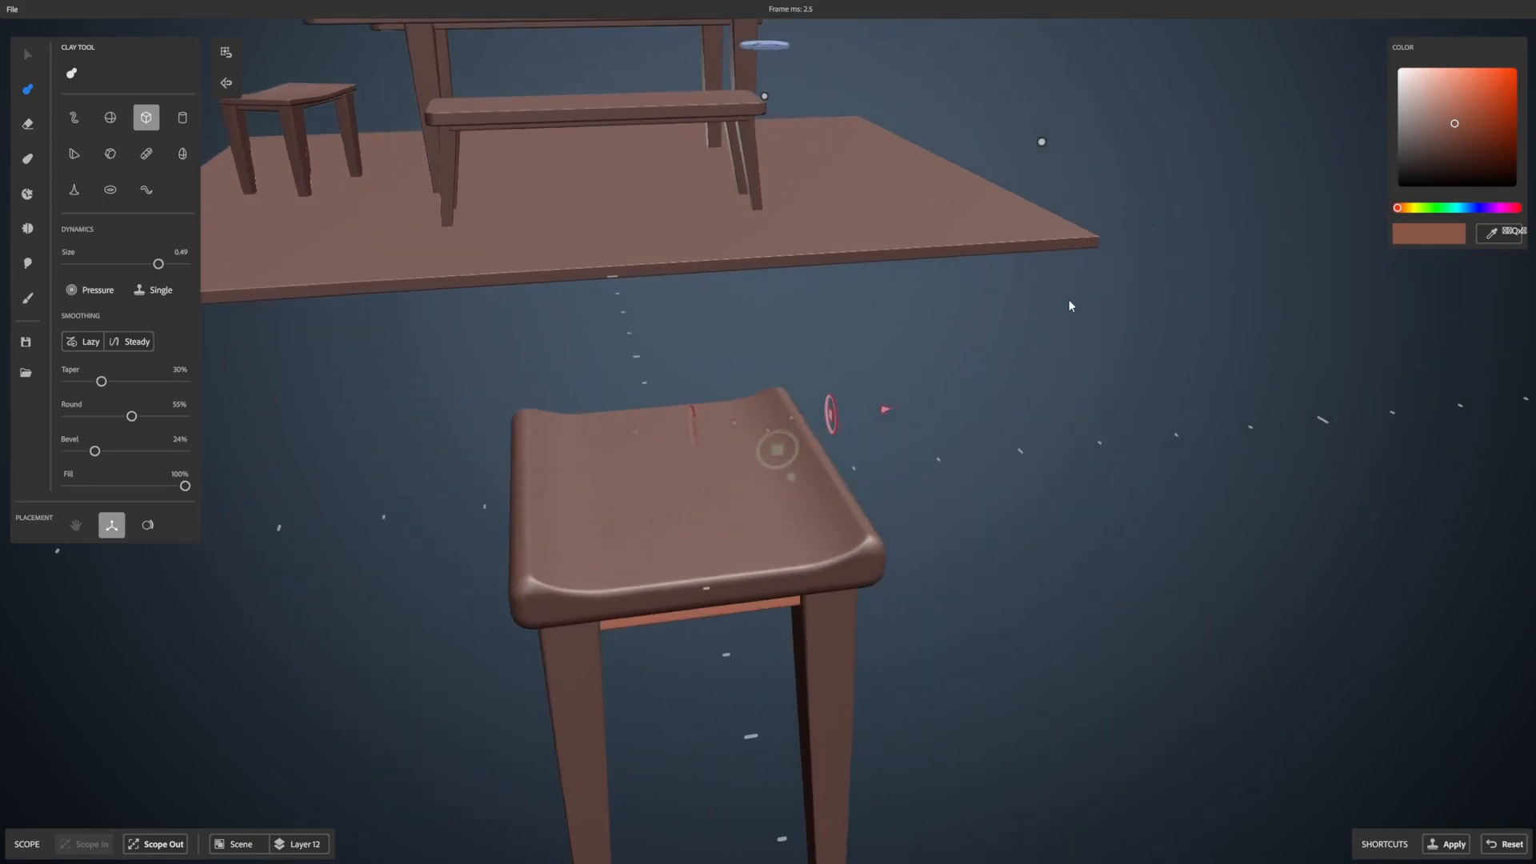
pyautogui.keyDown('alt'); pyautogui.moveTo(1078, 319); pyautogui.dragTo(1148, 315); pyautogui.keyUp('alt')
pyautogui.keyDown('alt'); pyautogui.moveTo(1149, 316); pyautogui.dragTo(1083, 306, button='middle'); pyautogui.keyUp('alt')
pyautogui.keyDown('alt'); pyautogui.moveTo(1083, 306); pyautogui.dragTo(1152, 317); pyautogui.keyUp('alt')
pyautogui.keyDown('alt'); pyautogui.moveTo(1152, 317); pyautogui.dragTo(1021, 299, button='middle'); pyautogui.keyUp('alt')
pyautogui.keyDown('alt'); pyautogui.moveTo(1022, 300); pyautogui.dragTo(962, 287); pyautogui.keyUp('alt')
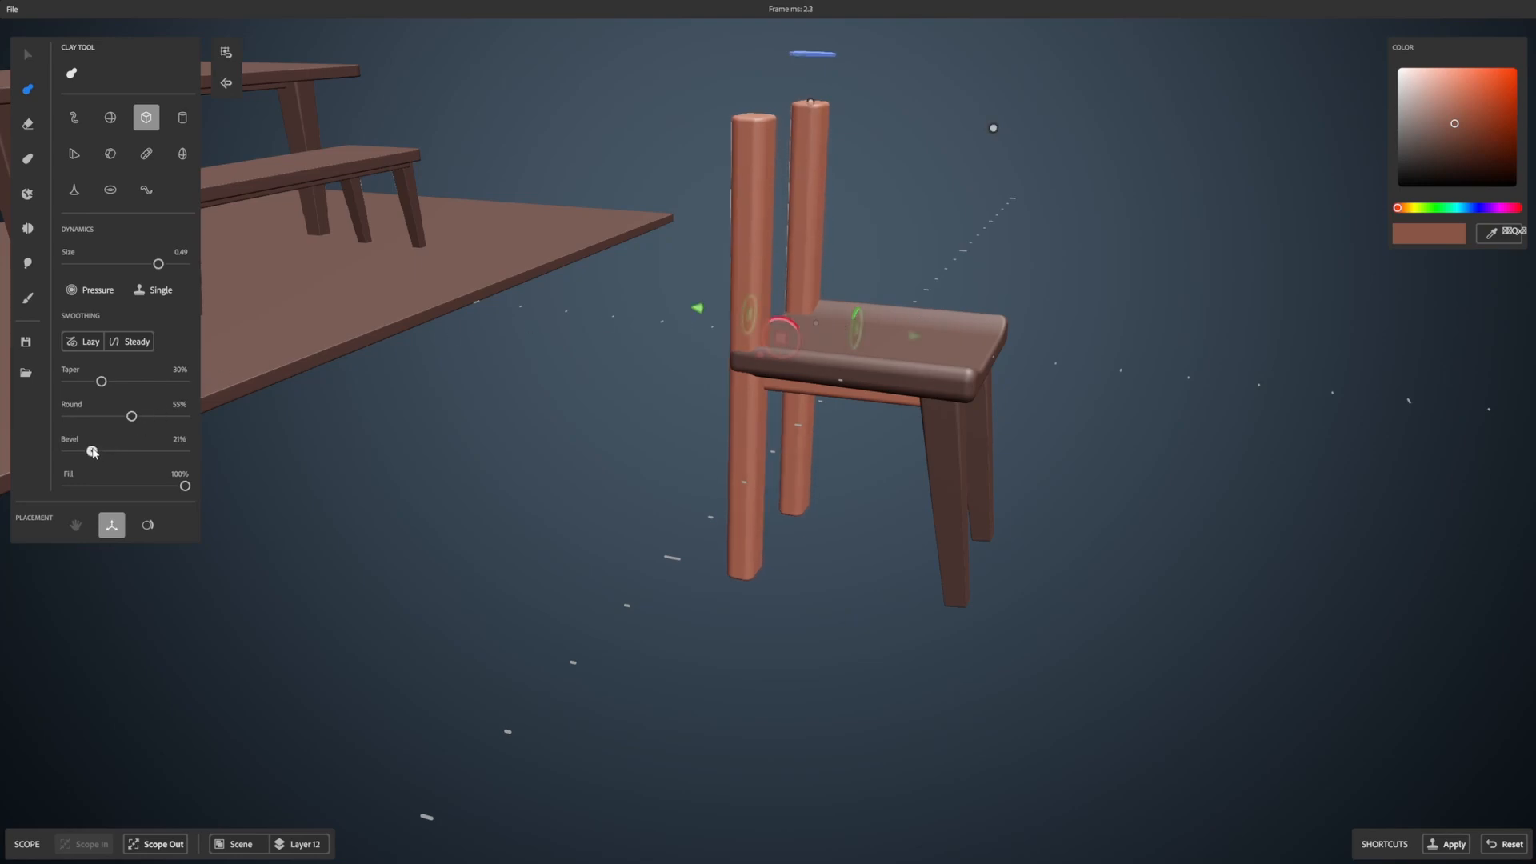
# Step: Refine the rear posts with Taper 46%, Round 61%, Bevel 18% and Size 0.46
pyautogui.moveTo(132, 418); pyautogui.dragTo(127, 417)
pyautogui.moveTo(100, 383); pyautogui.dragTo(96, 384)
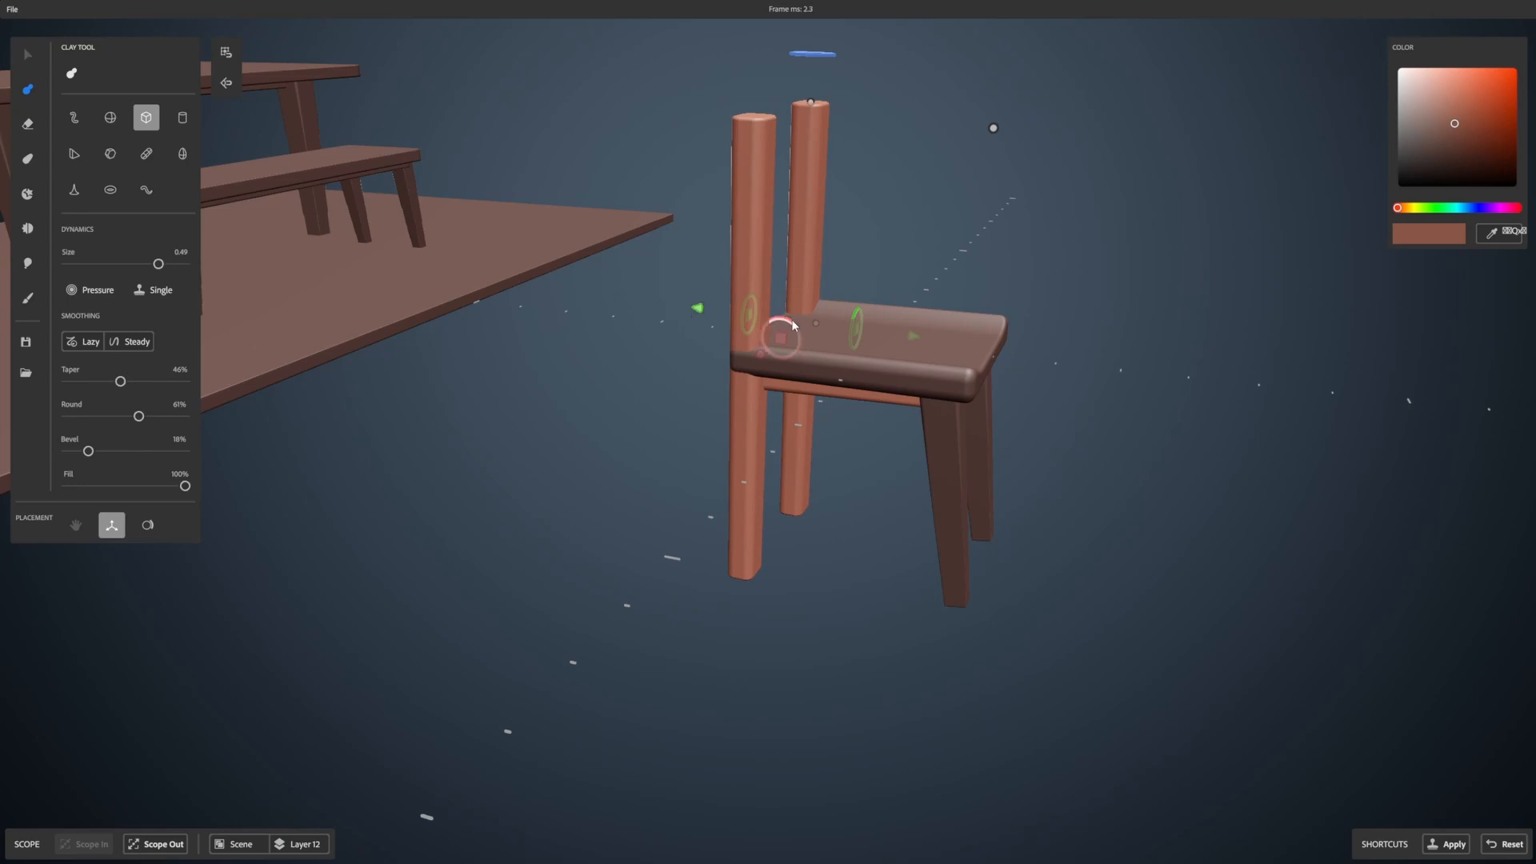
pyautogui.moveTo(159, 264); pyautogui.dragTo(158, 264)
# Step: Lower the mirrored rear posts to about the level of the front legs' feet and add them as clay
pyautogui.moveTo(918, 290)
pyautogui.keyDown('alt'); pyautogui.mouseDown()
pyautogui.moveTo(884, 244)
pyautogui.moveTo(1084, 262)
pyautogui.moveTo(989, 286)
pyautogui.moveTo(1108, 256)
pyautogui.moveTo(843, 230)
pyautogui.moveTo(950, 246)
pyautogui.mouseUp(); pyautogui.keyUp('alt')
pyautogui.scroll(2, 832, 261)
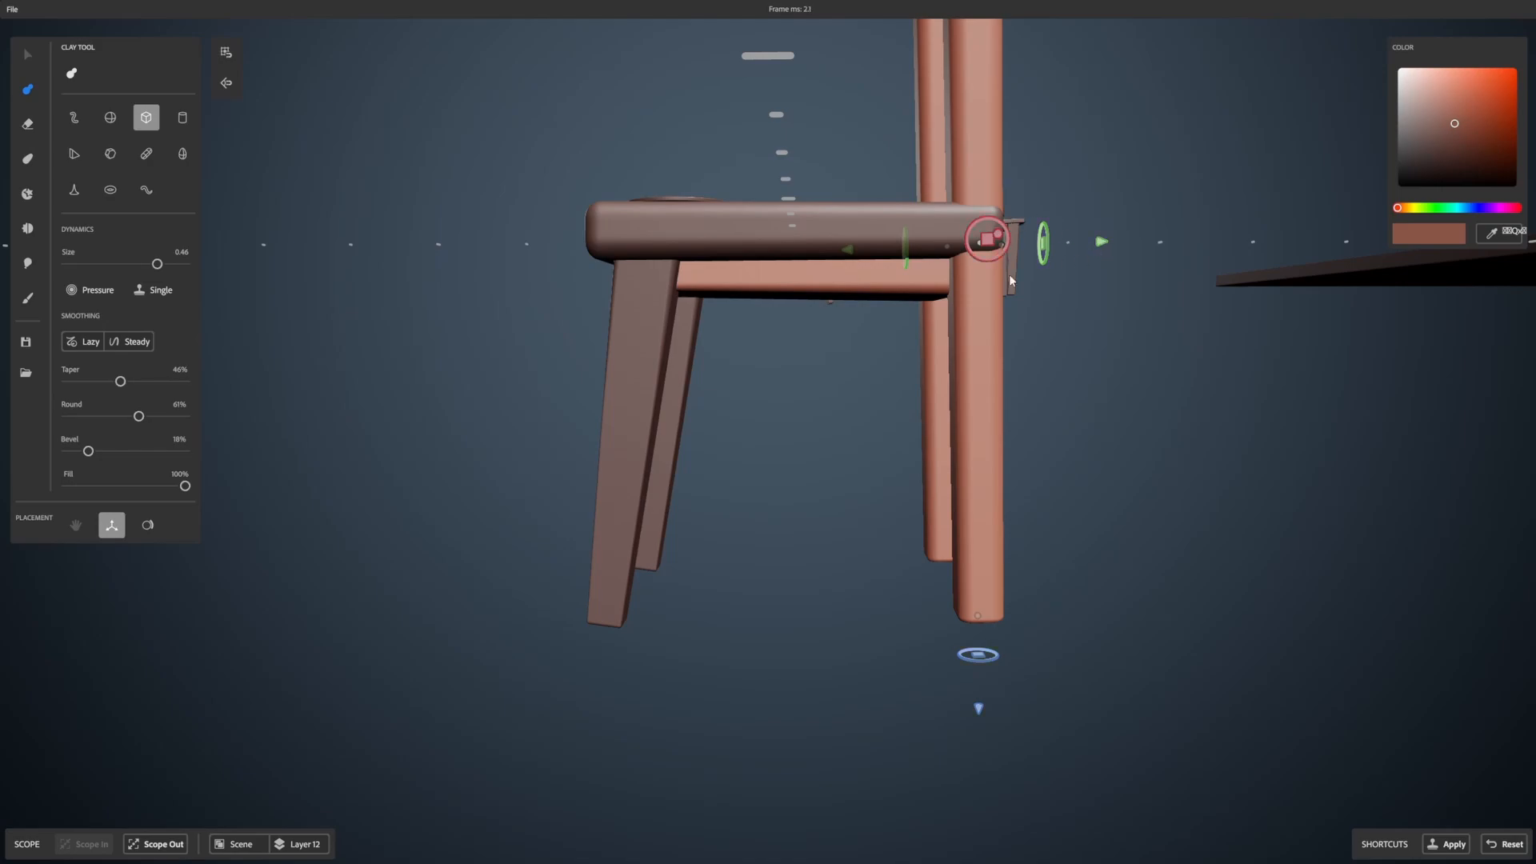
pyautogui.moveTo(981, 712); pyautogui.dragTo(979, 727)
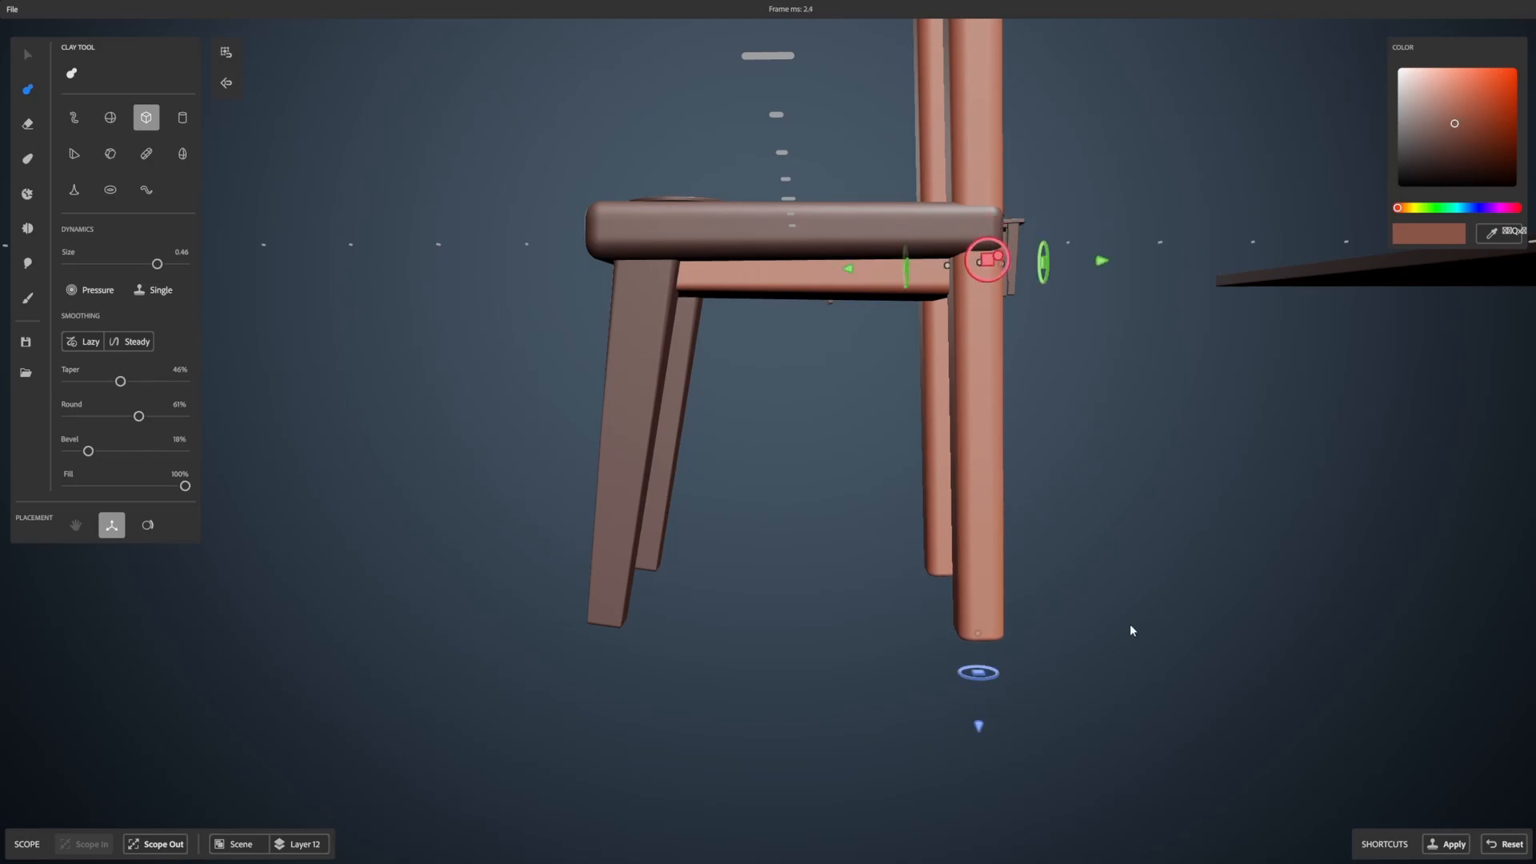
pyautogui.scroll(-3, 1217, 530)
pyautogui.keyDown('alt'); pyautogui.moveTo(1218, 529); pyautogui.dragTo(995, 388); pyautogui.keyUp('alt')
pyautogui.press('Escape')
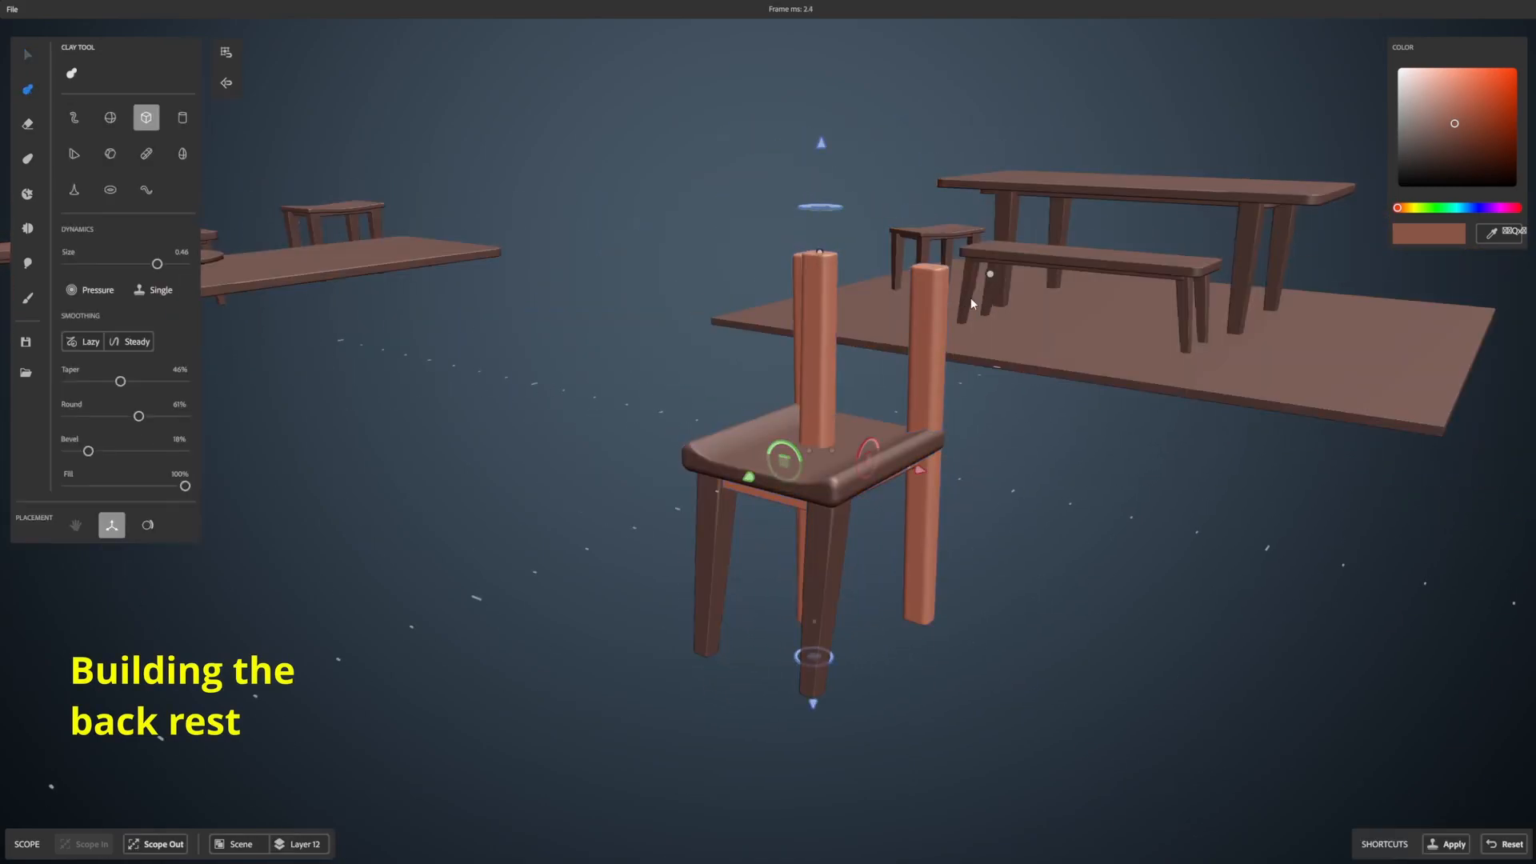
# Step: In a new layer, widen and shorten the cube into a backrest panel and raise it to the upper posts
pyautogui.keyDown('alt'); pyautogui.moveTo(958, 329); pyautogui.dragTo(788, 408); pyautogui.keyUp('alt')
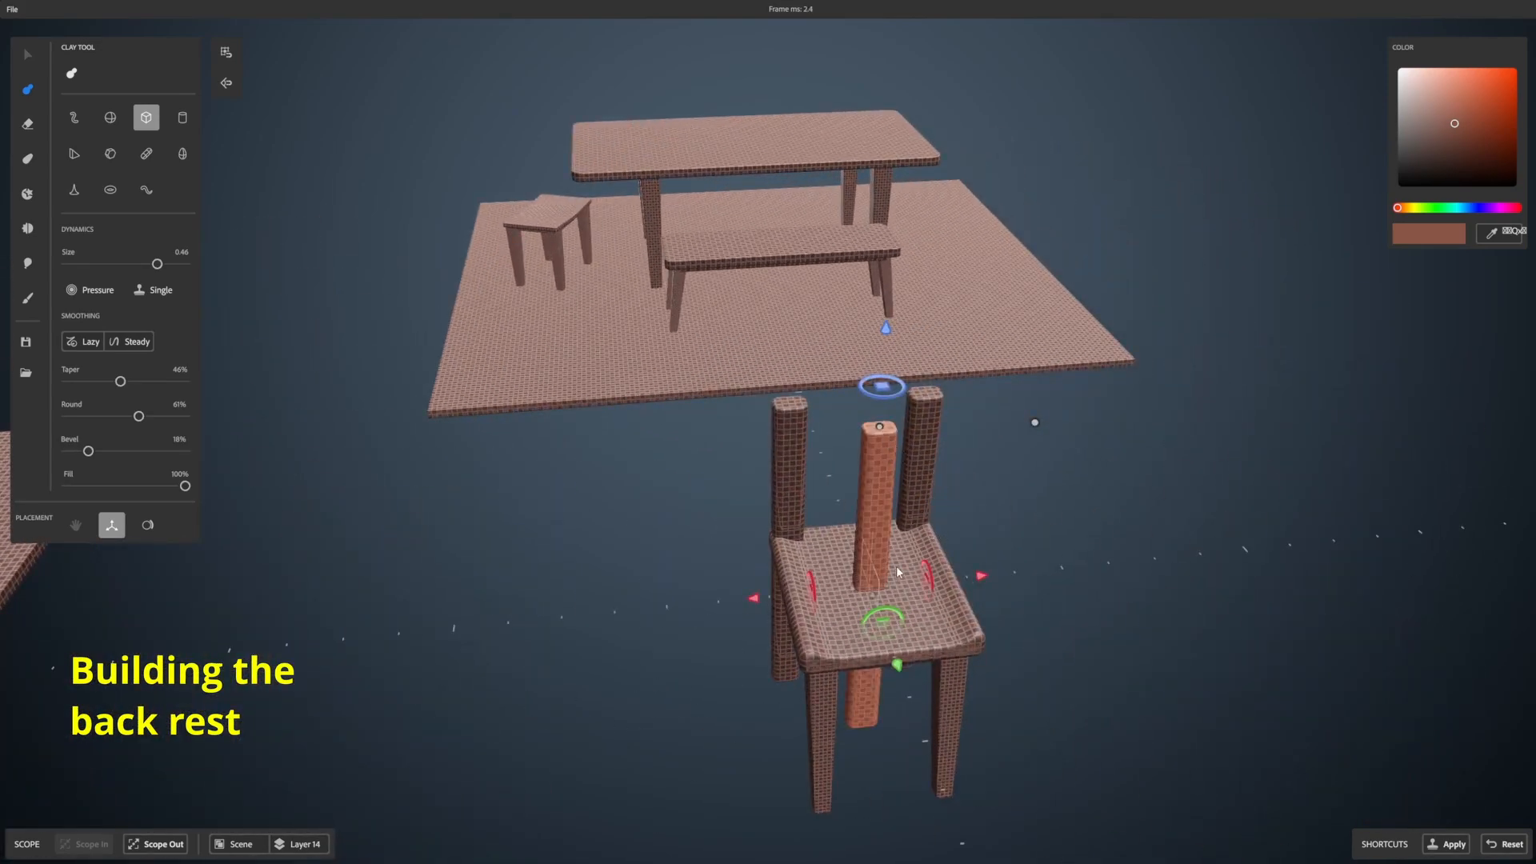
pyautogui.moveTo(888, 582); pyautogui.dragTo(967, 576)
pyautogui.moveTo(872, 436); pyautogui.dragTo(884, 508)
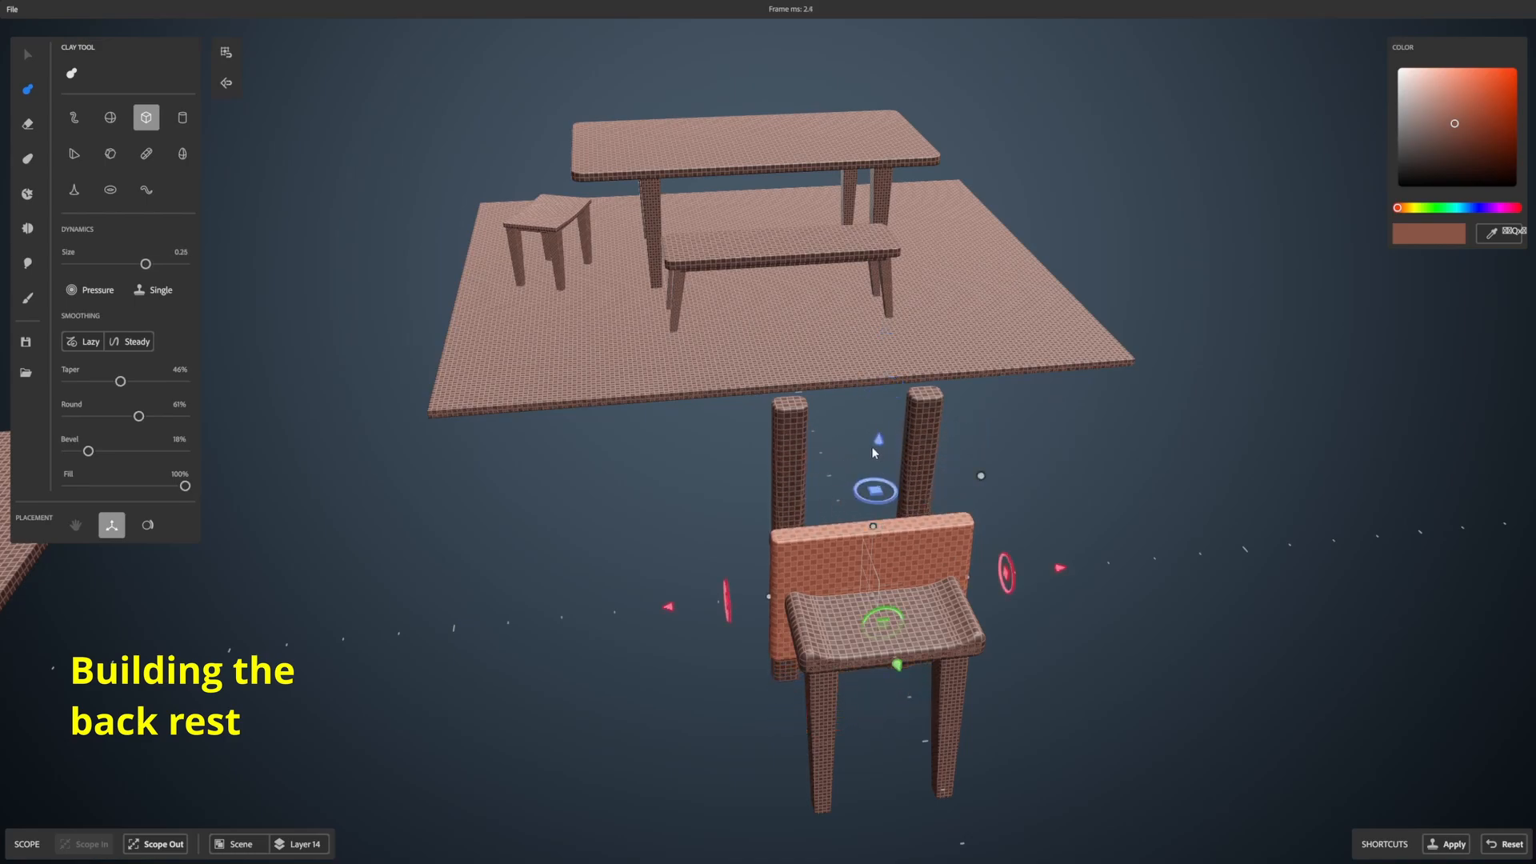
pyautogui.moveTo(880, 441); pyautogui.dragTo(887, 308)
pyautogui.moveTo(905, 538); pyautogui.dragTo(886, 497)
pyautogui.keyDown('alt'); pyautogui.moveTo(888, 496); pyautogui.dragTo(1078, 447); pyautogui.keyUp('alt')
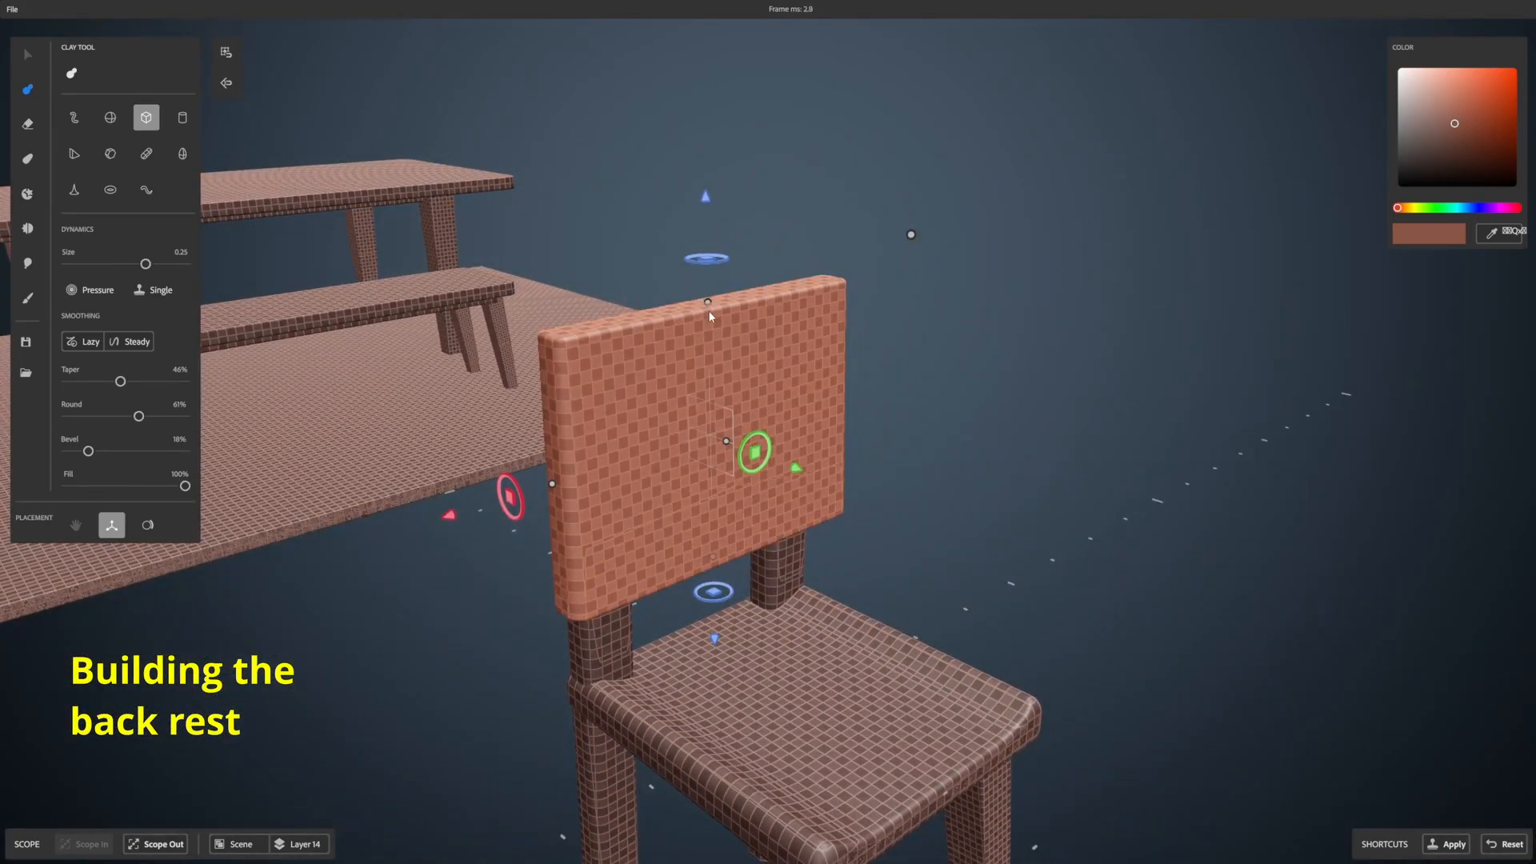
# Step: Reduce the backrest panel's height, set Round to 80% and Bevel to 38%, and narrow it slightly
pyautogui.moveTo(709, 316); pyautogui.dragTo(701, 354)
pyautogui.moveTo(101, 454); pyautogui.dragTo(162, 416)
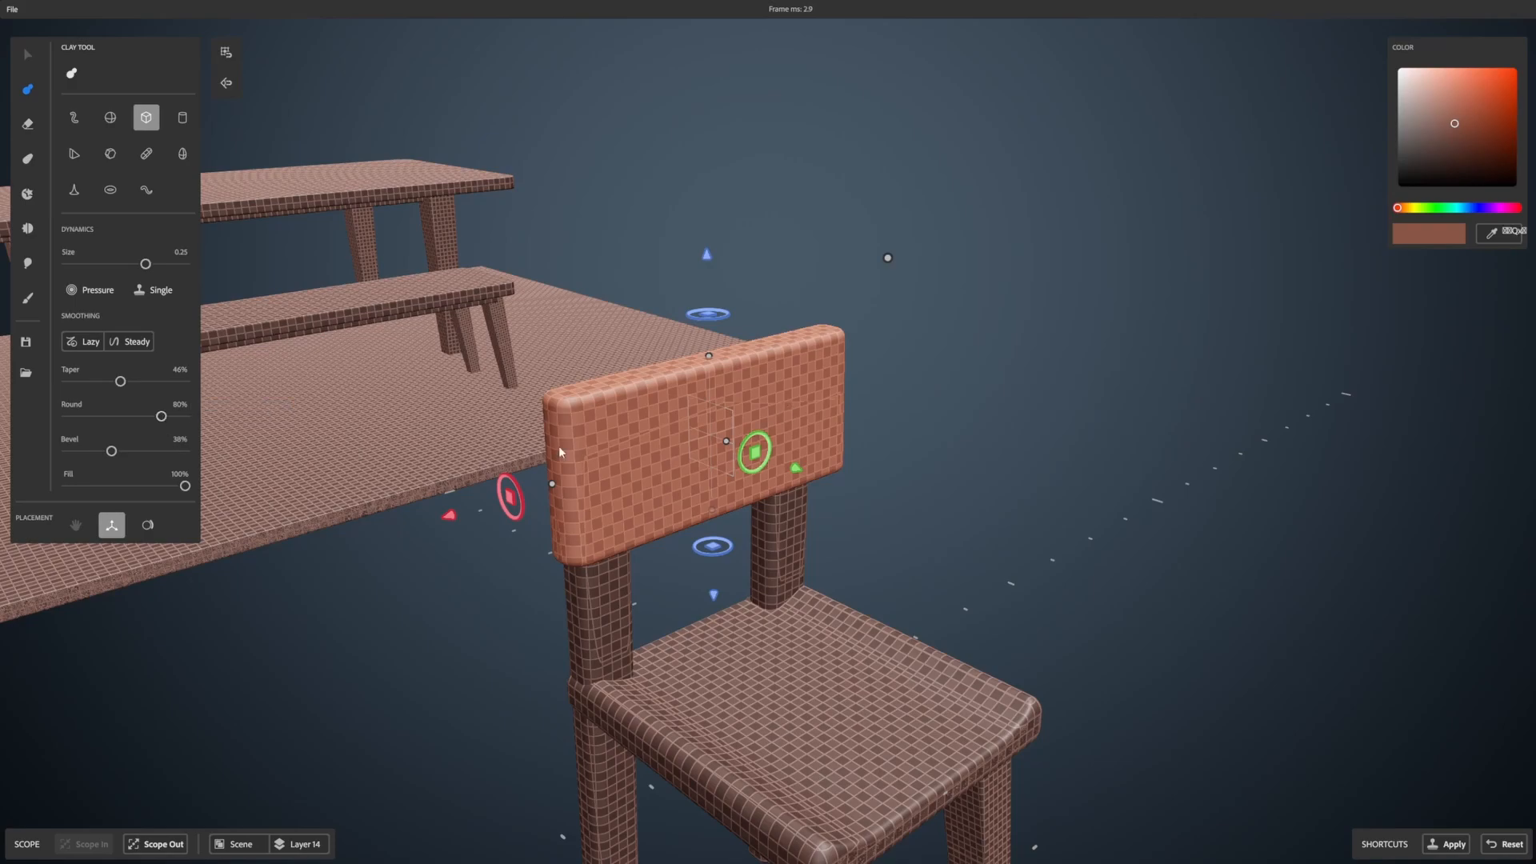
pyautogui.click(520, 490)
pyautogui.moveTo(552, 485)
pyautogui.mouseDown()
pyautogui.moveTo(581, 475)
pyautogui.moveTo(566, 480)
pyautogui.mouseUp()
# Step: Rotate the panel so its rounded corners face forward, and stretch it into a pill-shaped backrest wider than the posts
pyautogui.click(797, 469)
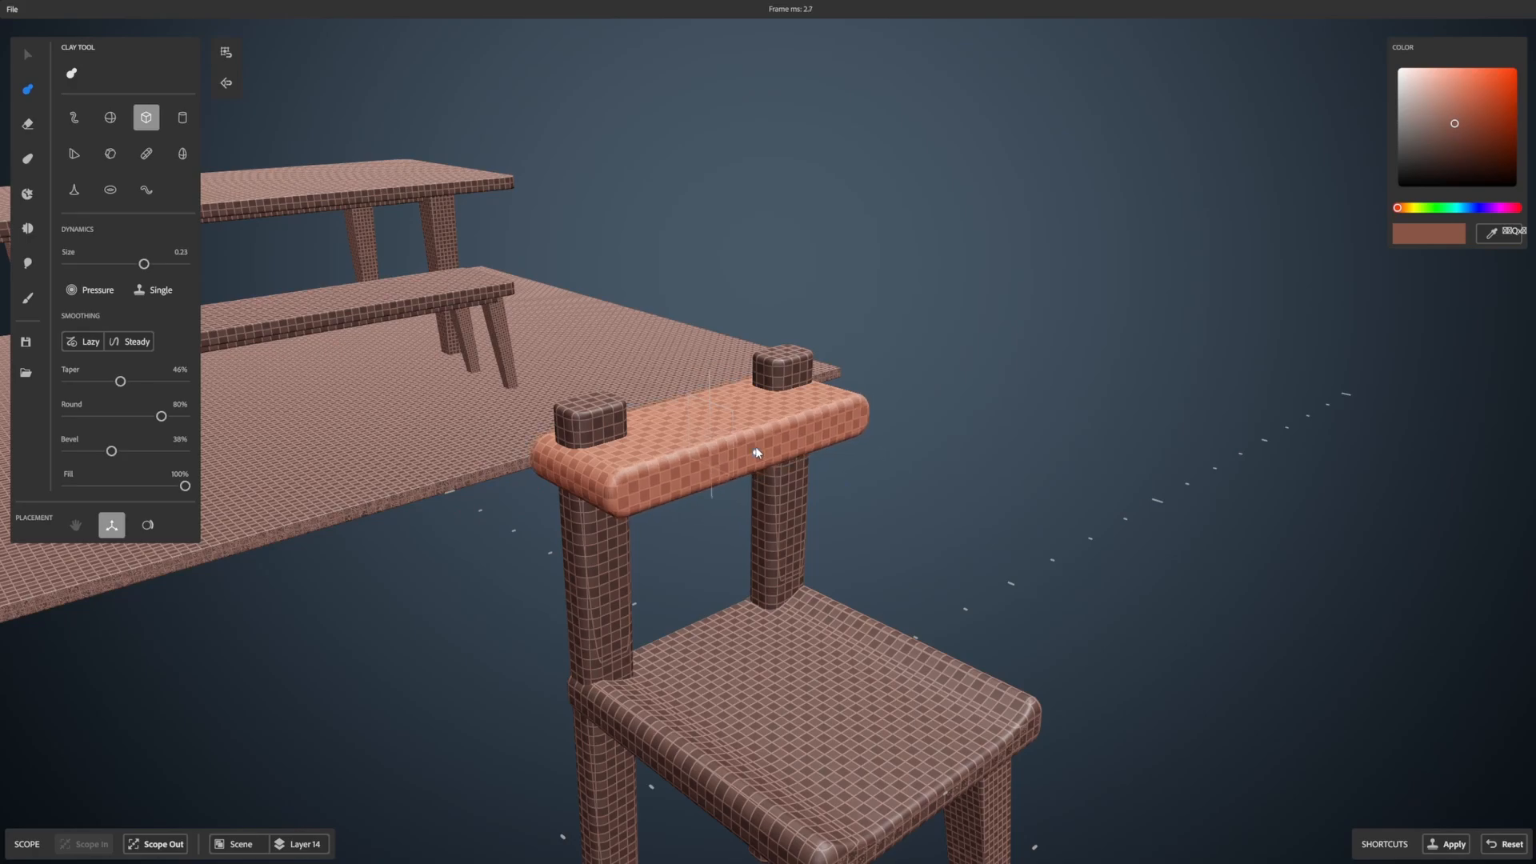
pyautogui.moveTo(709, 410); pyautogui.dragTo(709, 335)
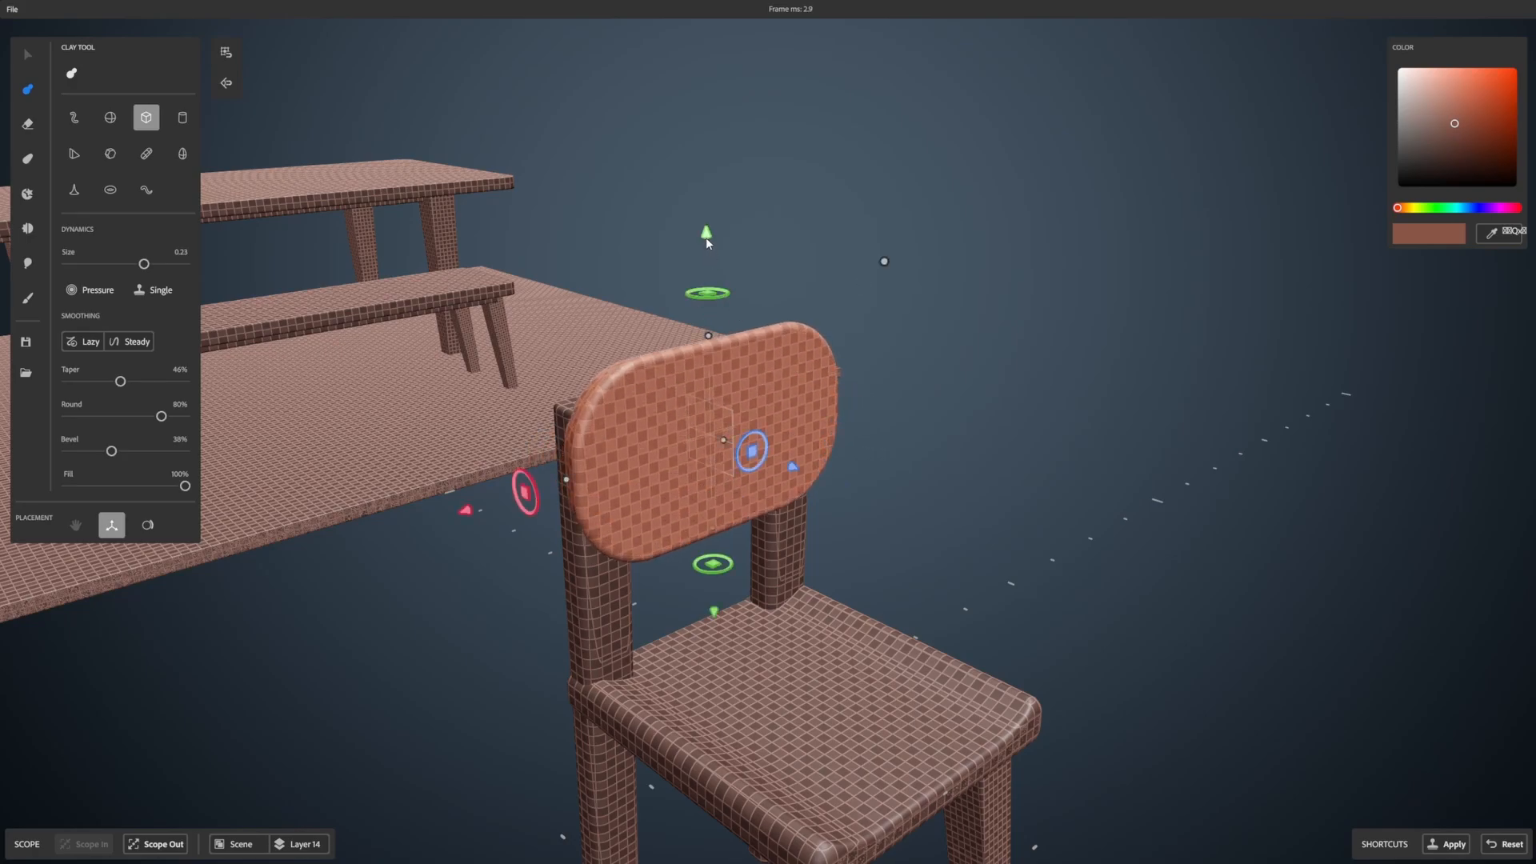
pyautogui.moveTo(707, 241); pyautogui.dragTo(428, 400)
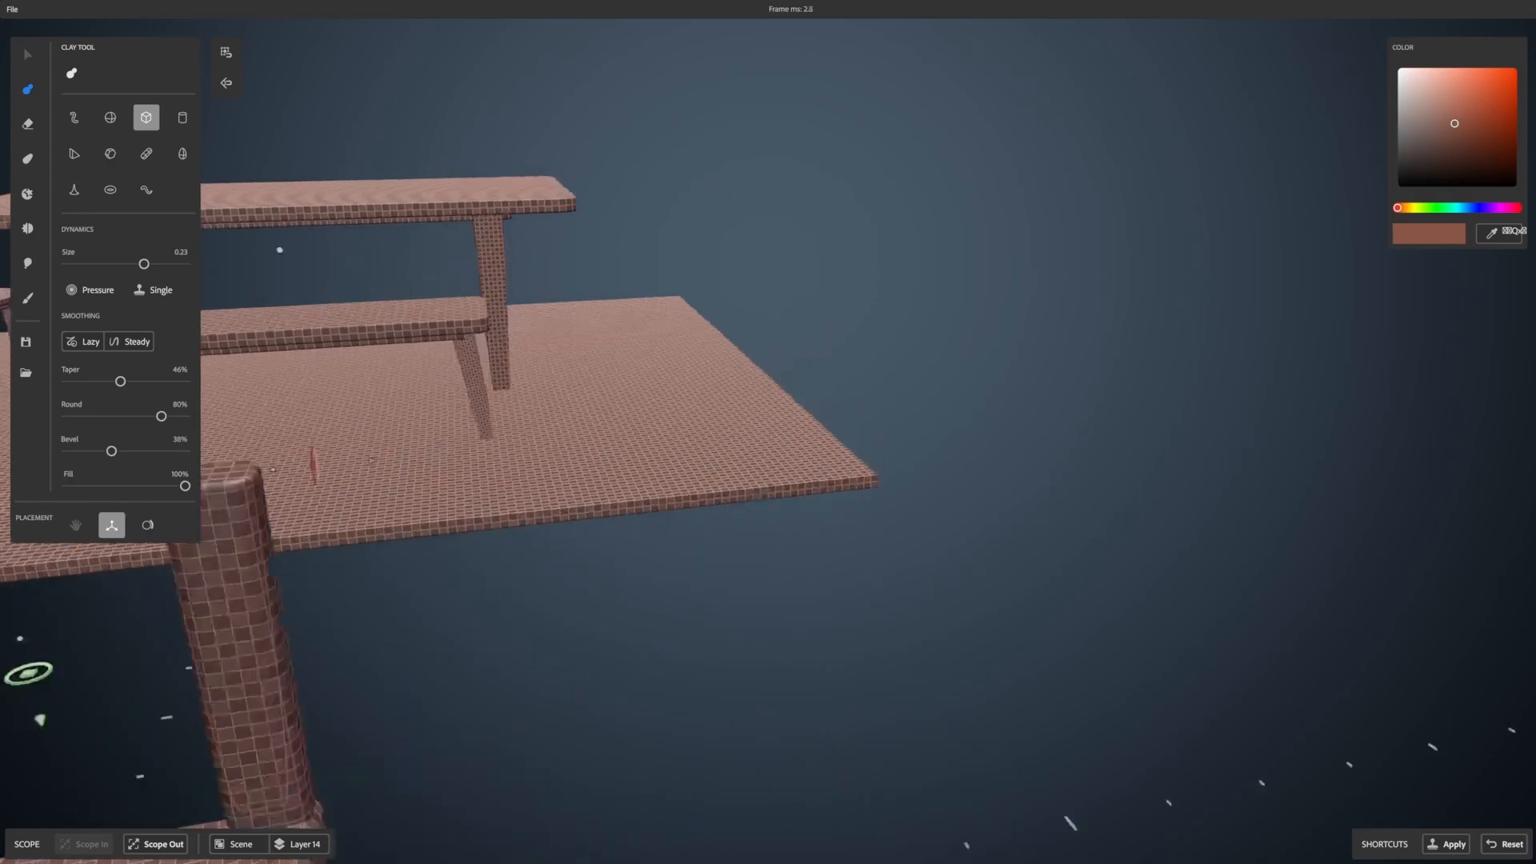
pyautogui.keyDown('alt'); pyautogui.moveTo(429, 425); pyautogui.dragTo(836, 306, button='middle'); pyautogui.keyUp('alt')
pyautogui.keyDown('alt'); pyautogui.moveTo(837, 306); pyautogui.dragTo(784, 339, button='right'); pyautogui.keyUp('alt')
pyautogui.keyDown('alt'); pyautogui.moveTo(1032, 400); pyautogui.dragTo(816, 325); pyautogui.keyUp('alt')
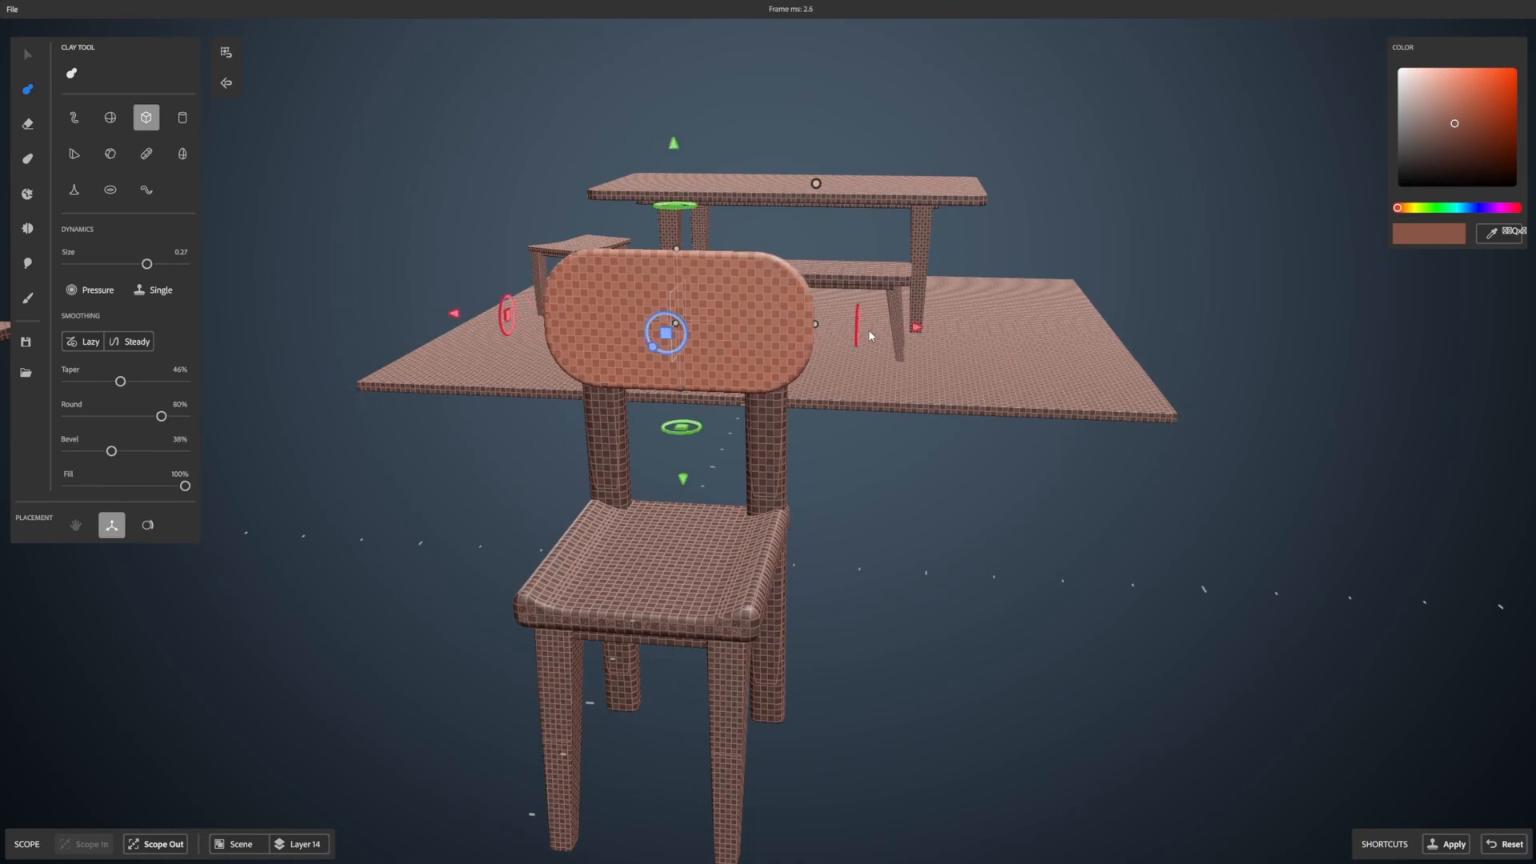
# Step: Add the backrest as clay, leave its layer to view the whole chair, and reopen the backrest's layer for editing
pyautogui.press('q')
pyautogui.keyDown('alt'); pyautogui.moveTo(1280, 472); pyautogui.dragTo(834, 352); pyautogui.keyUp('alt')
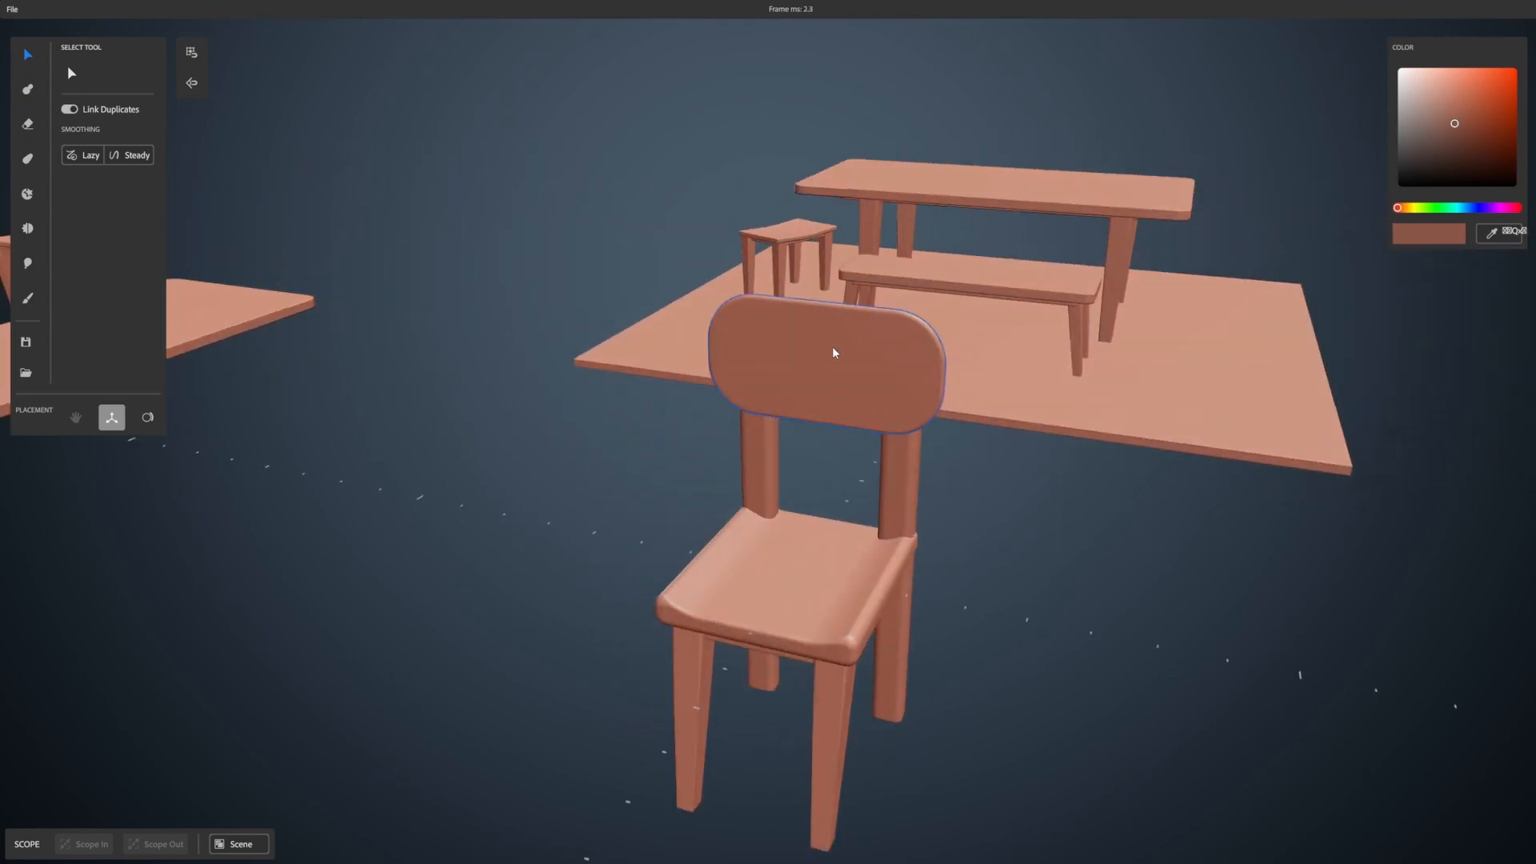
pyautogui.keyDown('alt'); pyautogui.moveTo(896, 396); pyautogui.dragTo(1096, 472); pyautogui.keyUp('alt')
pyautogui.keyDown('alt'); pyautogui.moveTo(1096, 472); pyautogui.dragTo(920, 417, button='middle'); pyautogui.keyUp('alt')
pyautogui.doubleClick(761, 393)
pyautogui.keyDown('alt'); pyautogui.moveTo(891, 427); pyautogui.dragTo(1038, 432); pyautogui.keyUp('alt')
pyautogui.keyDown('alt'); pyautogui.moveTo(1038, 432); pyautogui.dragTo(774, 451, button='middle'); pyautogui.keyUp('alt')
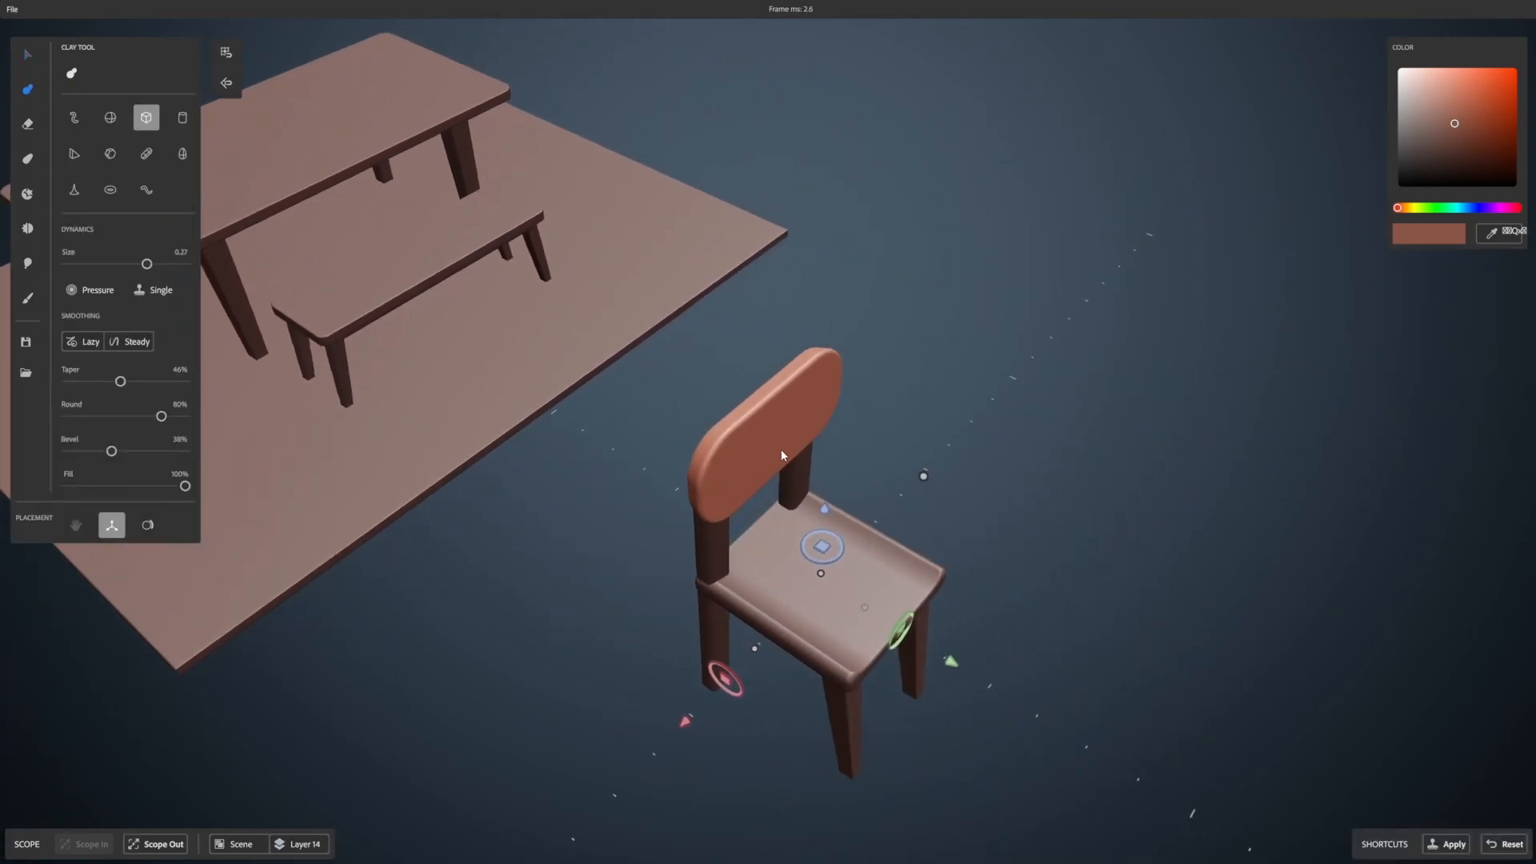
pyautogui.scroll(5, 931, 426)
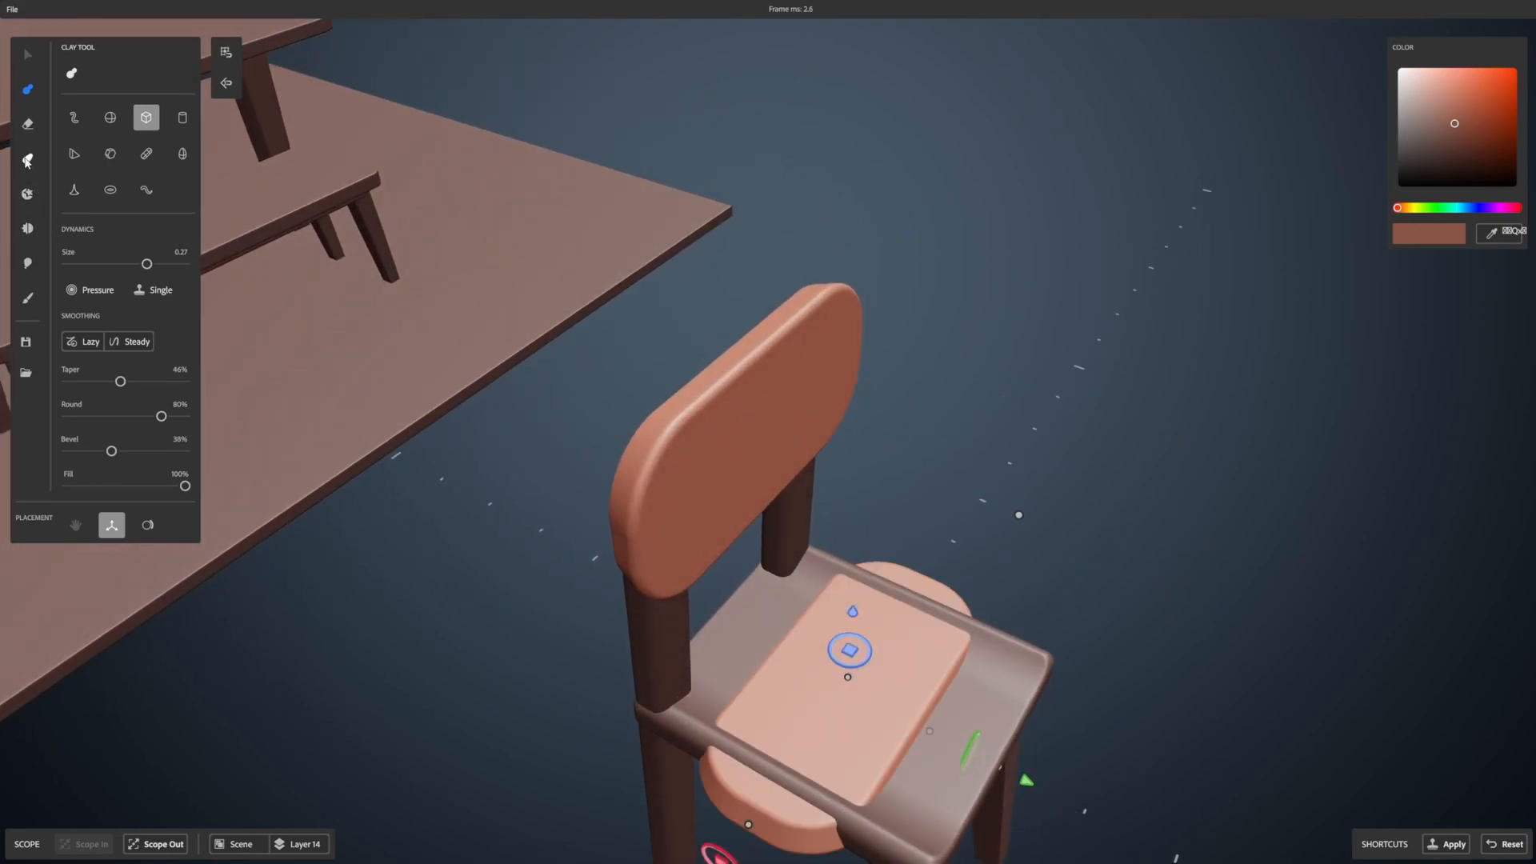
# Step: Switch to the Warp tool with 17% strength and 0% hardness, using gizmo placement
pyautogui.click(28, 228)
pyautogui.click(29, 160)
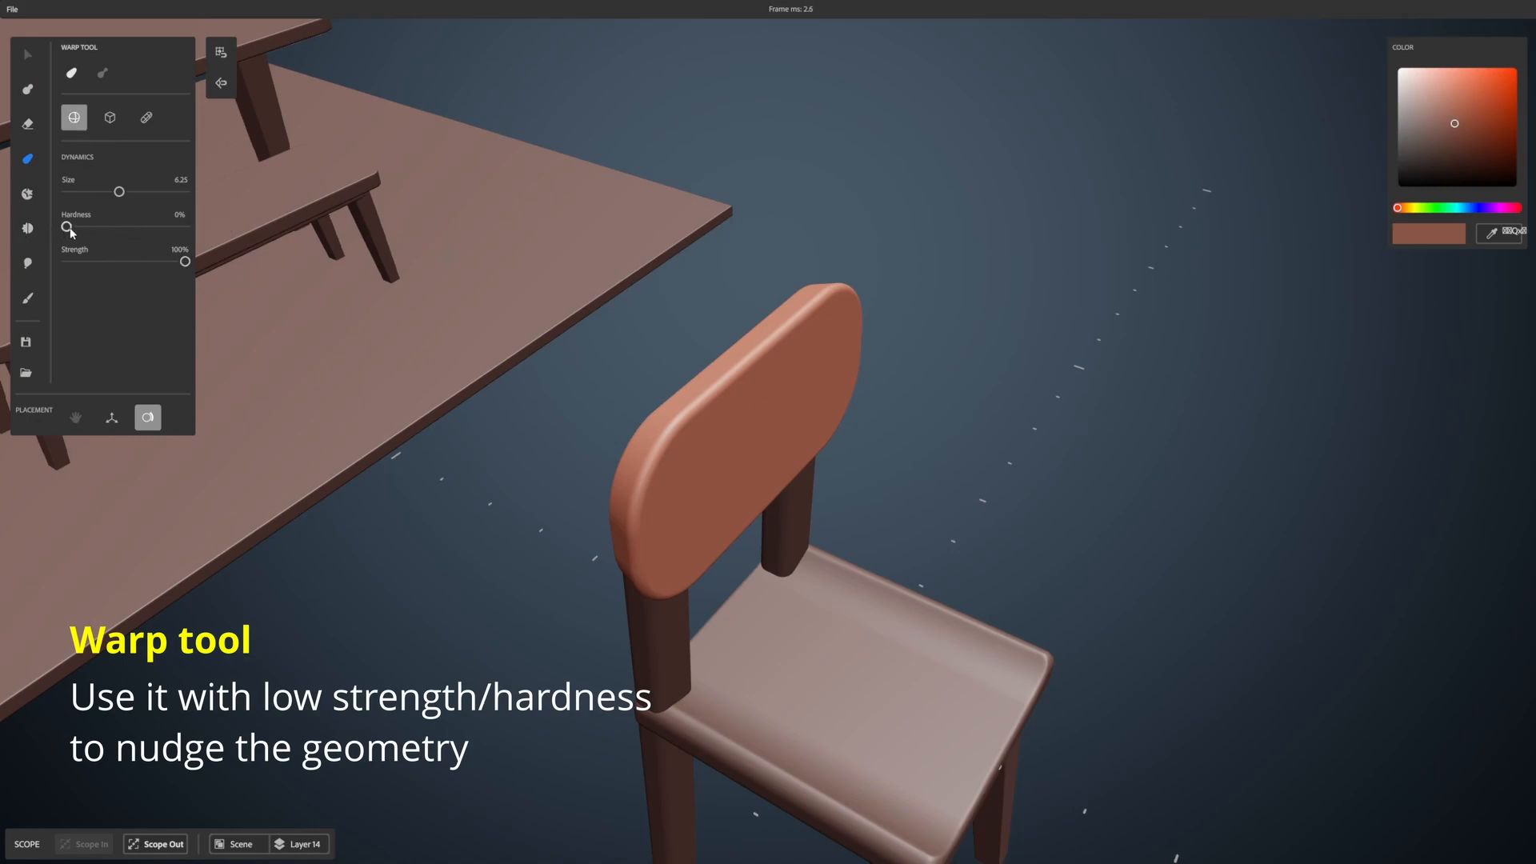
pyautogui.moveTo(183, 262); pyautogui.dragTo(110, 267)
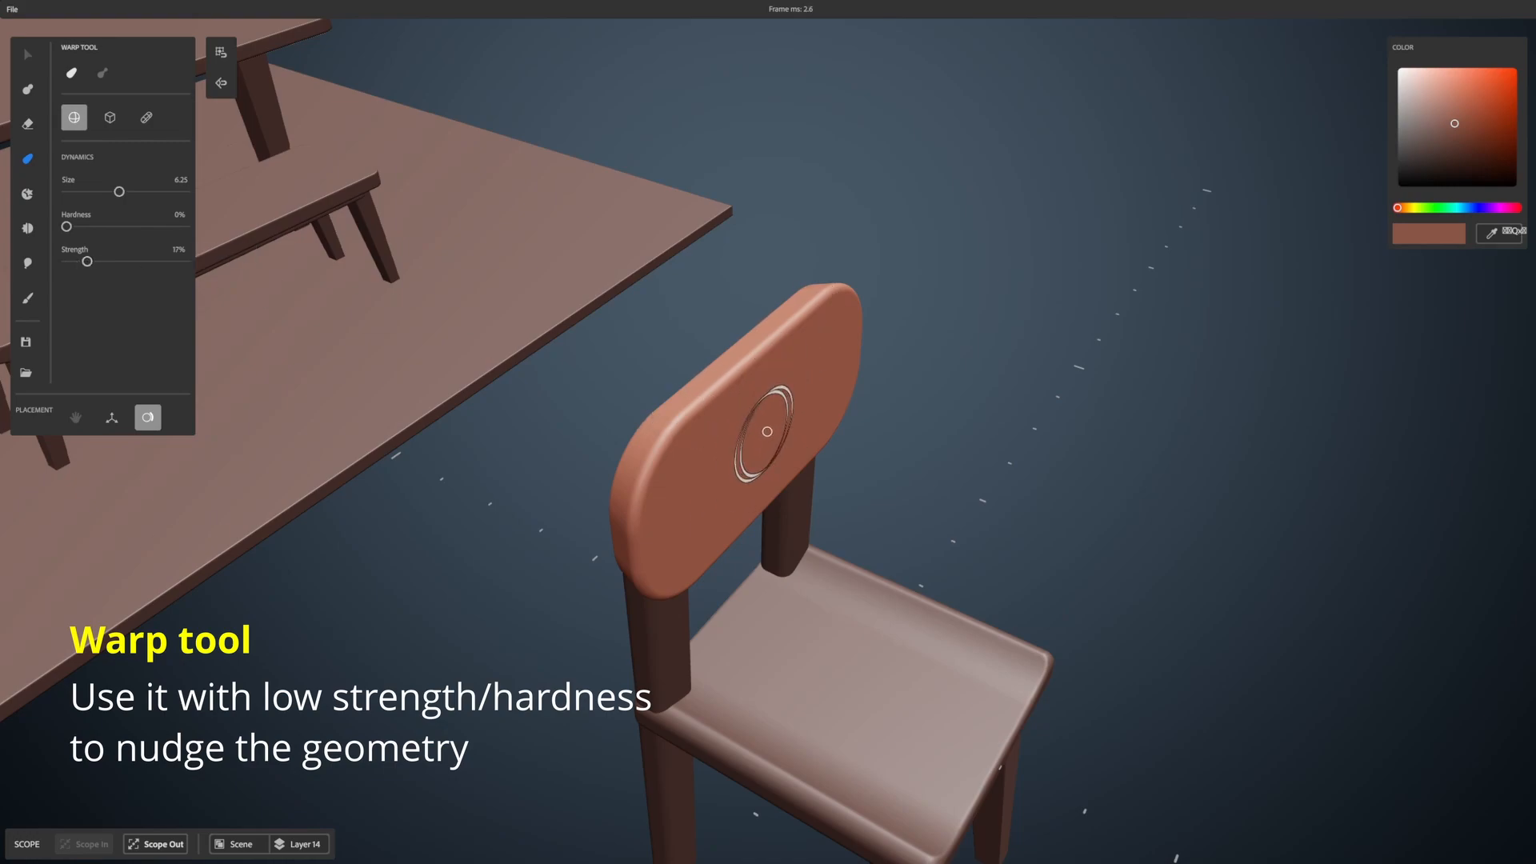
pyautogui.click(112, 417)
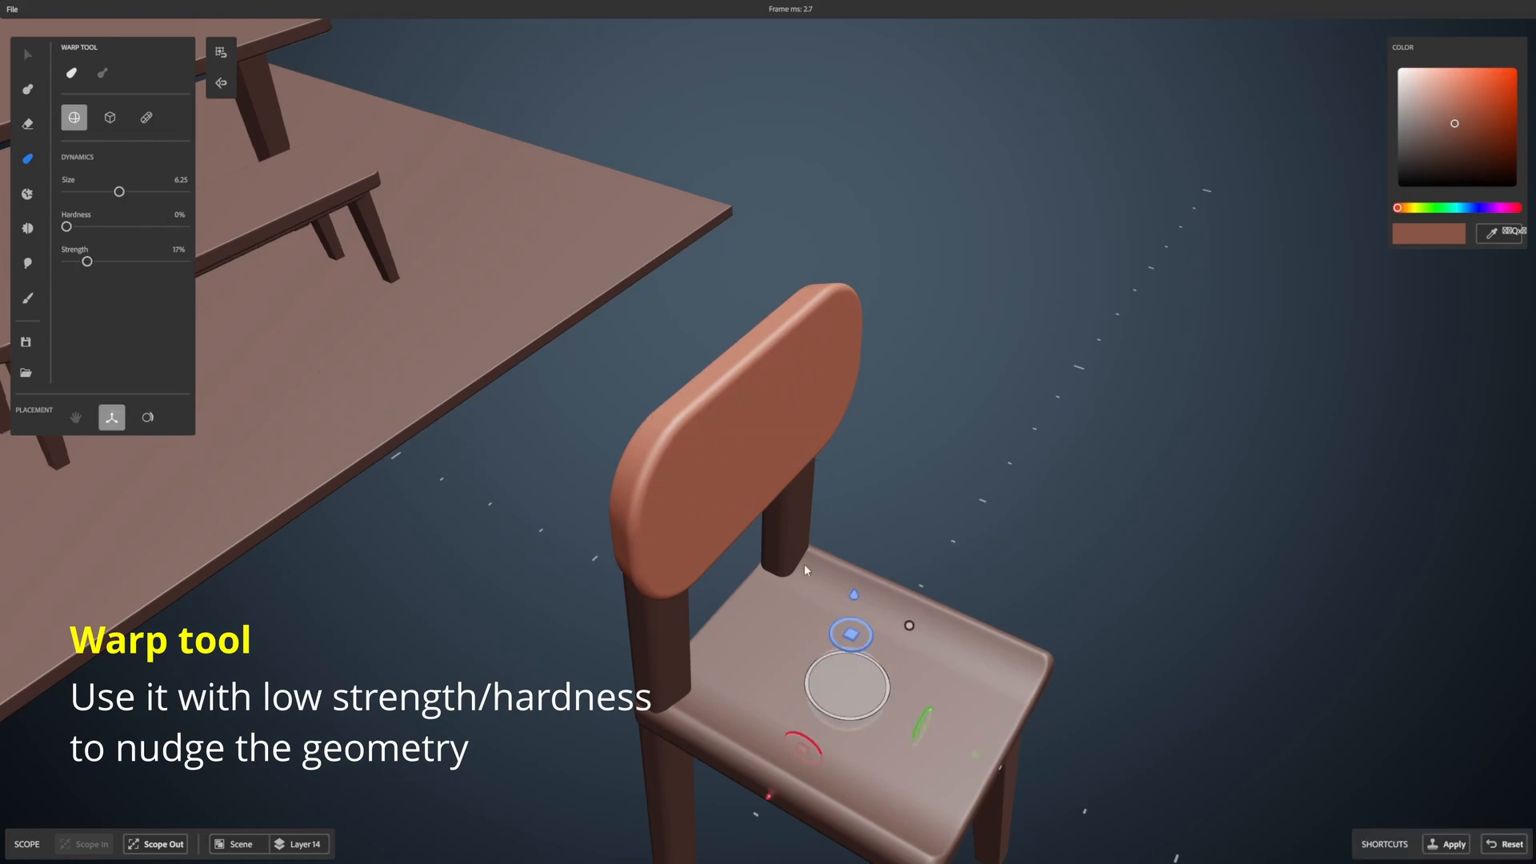
# Step: Raise the Warp sphere from the seat to the backrest and enlarge it to size 0.29
pyautogui.moveTo(854, 594); pyautogui.dragTo(827, 316)
pyautogui.moveTo(942, 383); pyautogui.dragTo(1278, 210)
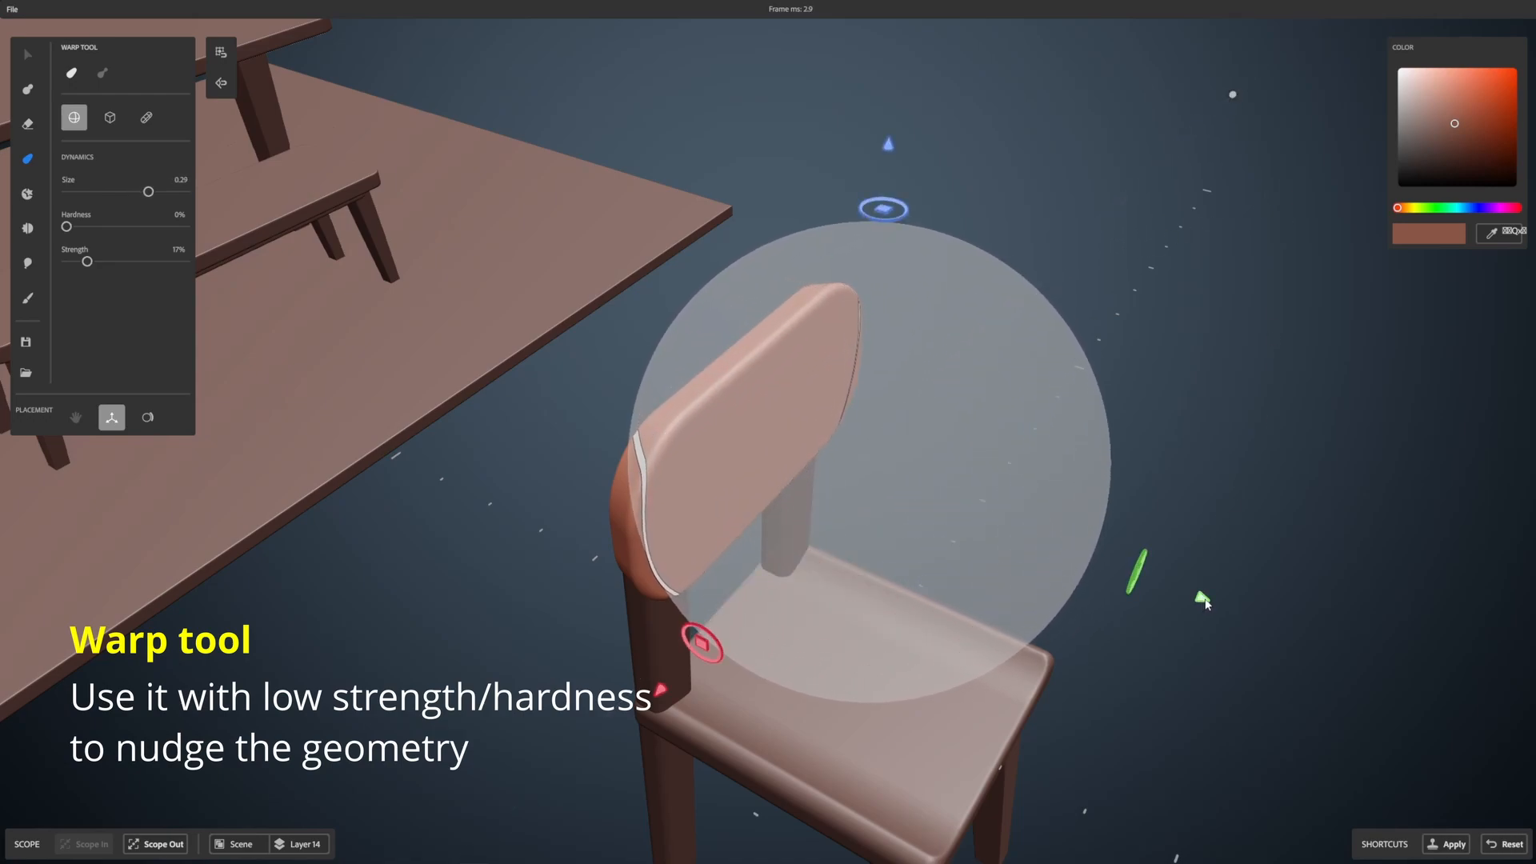
pyautogui.moveTo(1231, 560); pyautogui.dragTo(1132, 604, button='middle')
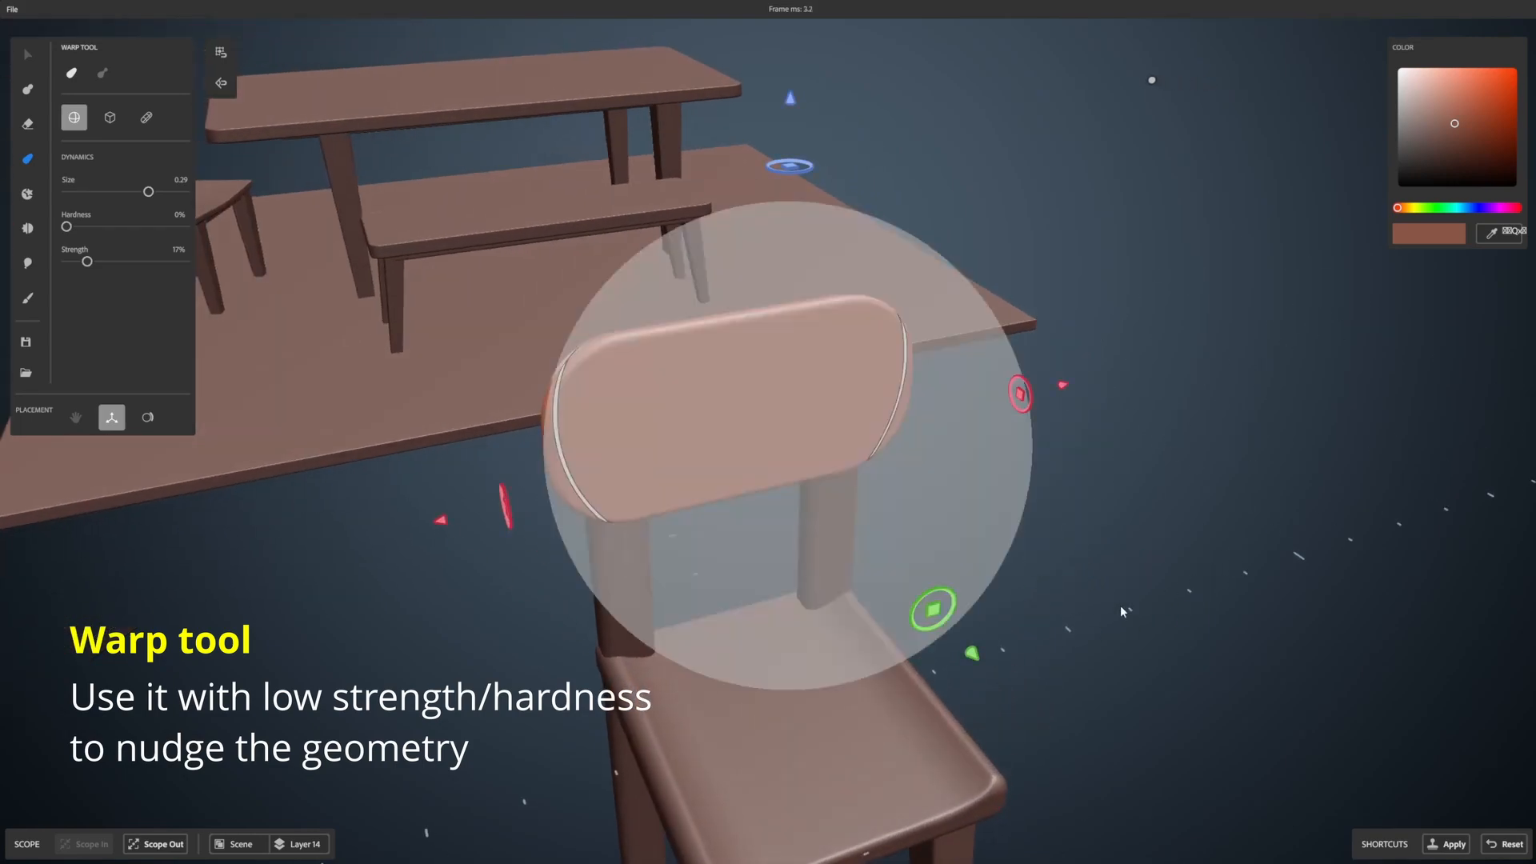
# Step: Try to curve the backrest by pushing the size 0.29 Warp sphere through it from front to back
pyautogui.moveTo(974, 657); pyautogui.dragTo(870, 537)
pyautogui.moveTo(1093, 554); pyautogui.dragTo(1100, 471, button='middle')
pyautogui.moveTo(1075, 451); pyautogui.dragTo(1095, 452)
pyautogui.moveTo(1095, 452); pyautogui.dragTo(920, 544, button='middle')
pyautogui.moveTo(1000, 472); pyautogui.dragTo(1192, 459, button='middle')
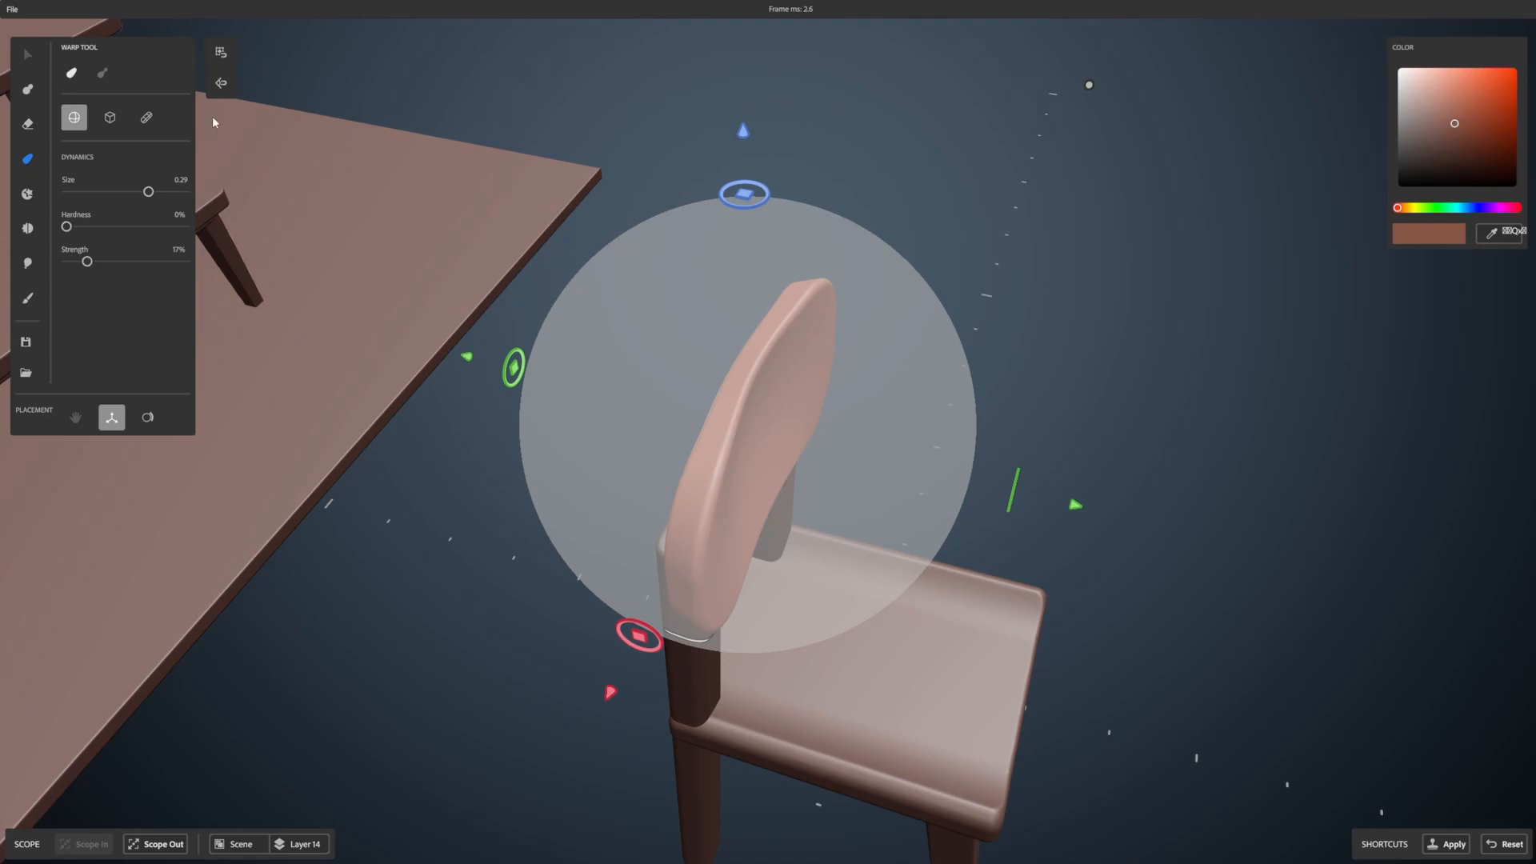
# Step: Enlarge the Warp sphere to size 0.33, push it through the backrest to curve it, and leave the layer
pyautogui.moveTo(1078, 513); pyautogui.dragTo(1117, 510)
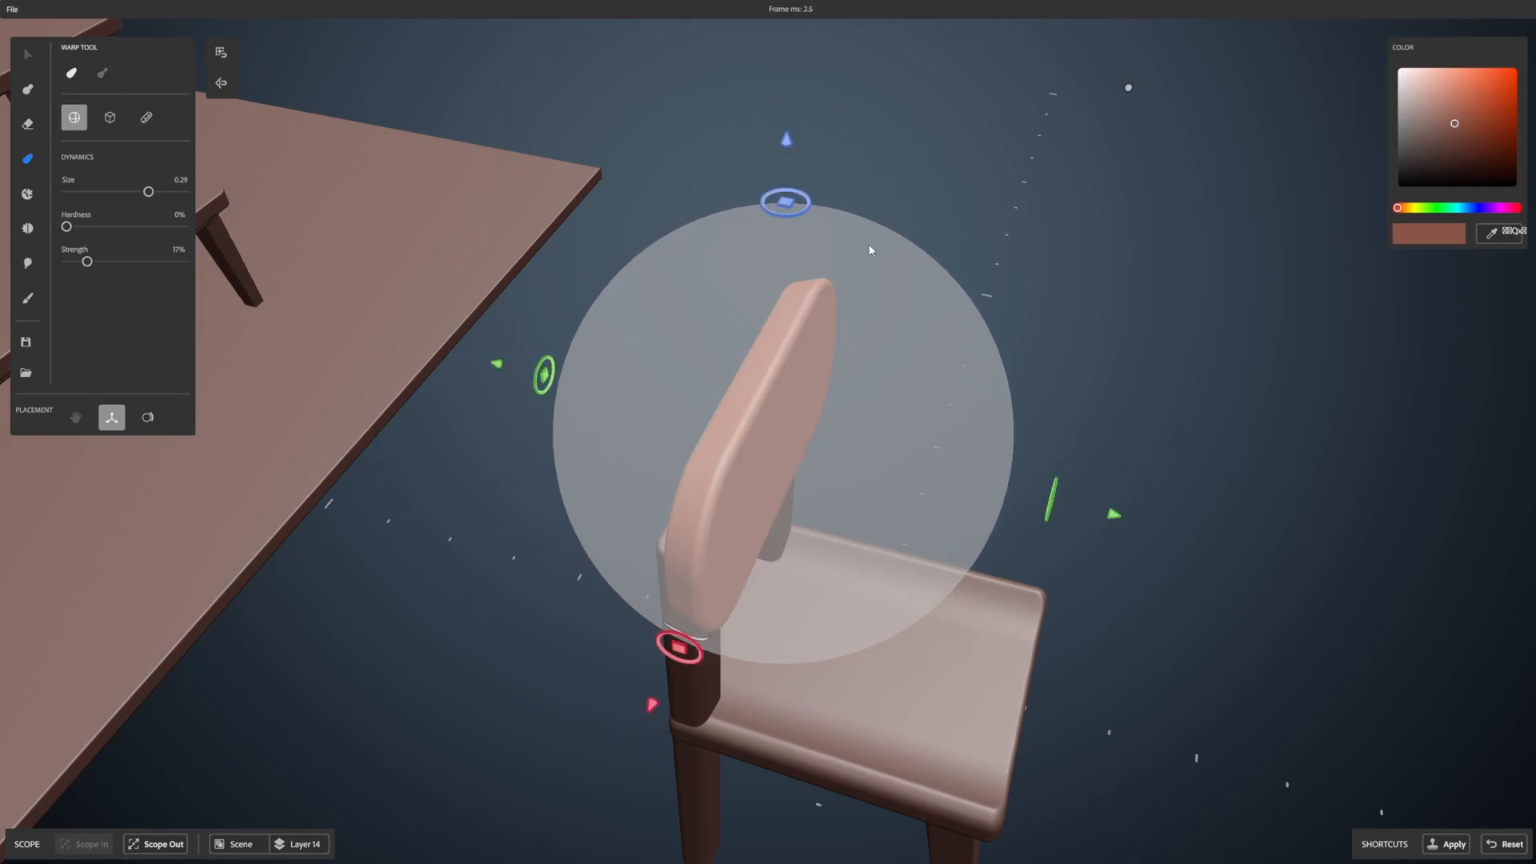
pyautogui.moveTo(1153, 86); pyautogui.dragTo(1169, 47)
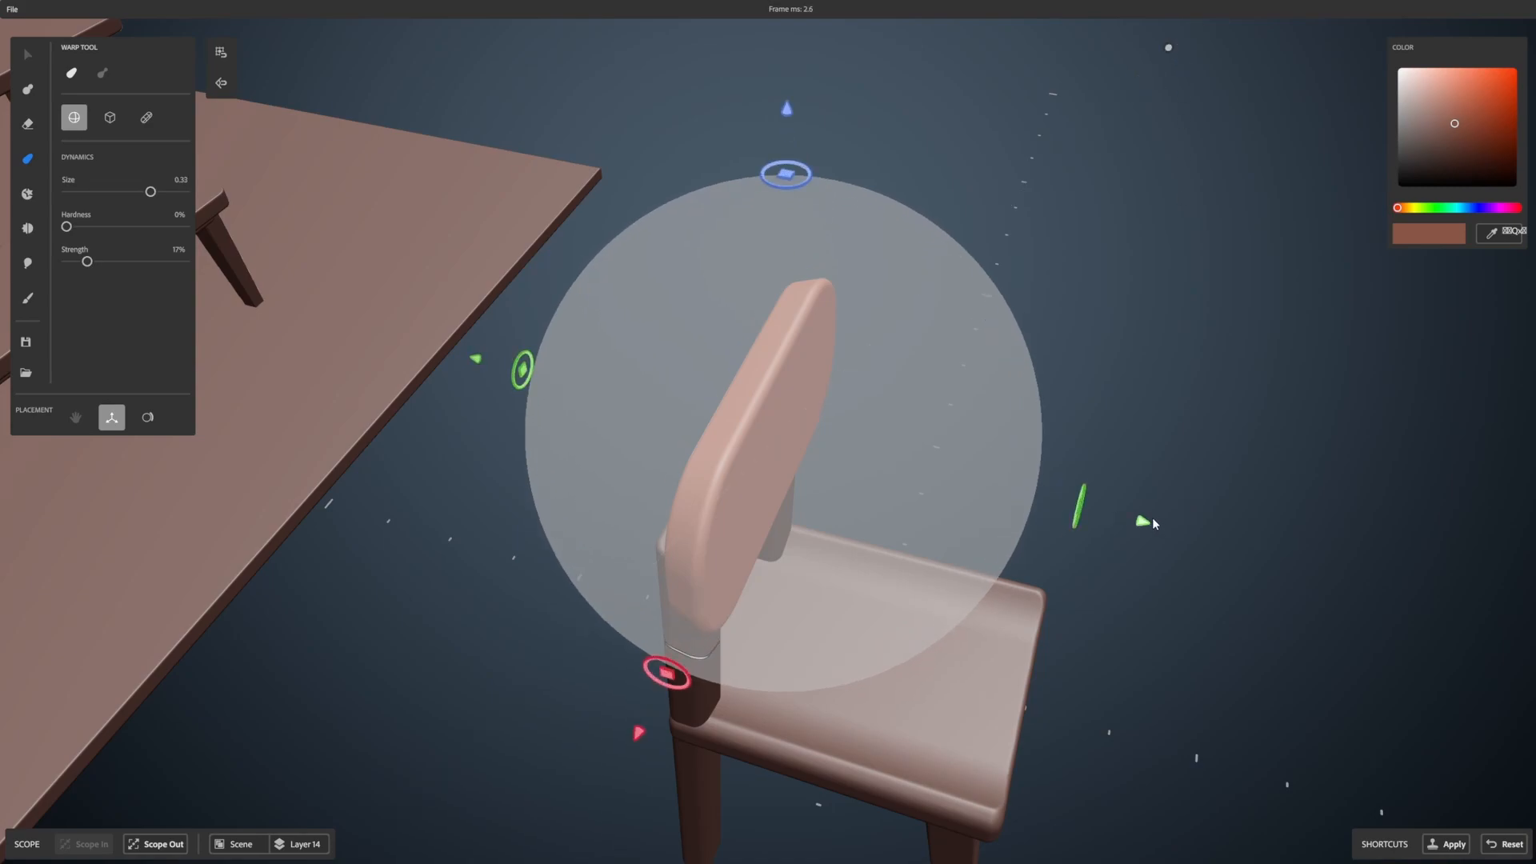
pyautogui.moveTo(1139, 522); pyautogui.dragTo(1041, 513)
pyautogui.doubleClick(1217, 460)
pyautogui.keyDown('alt'); pyautogui.moveTo(1217, 460); pyautogui.dragTo(1017, 489); pyautogui.keyUp('alt')
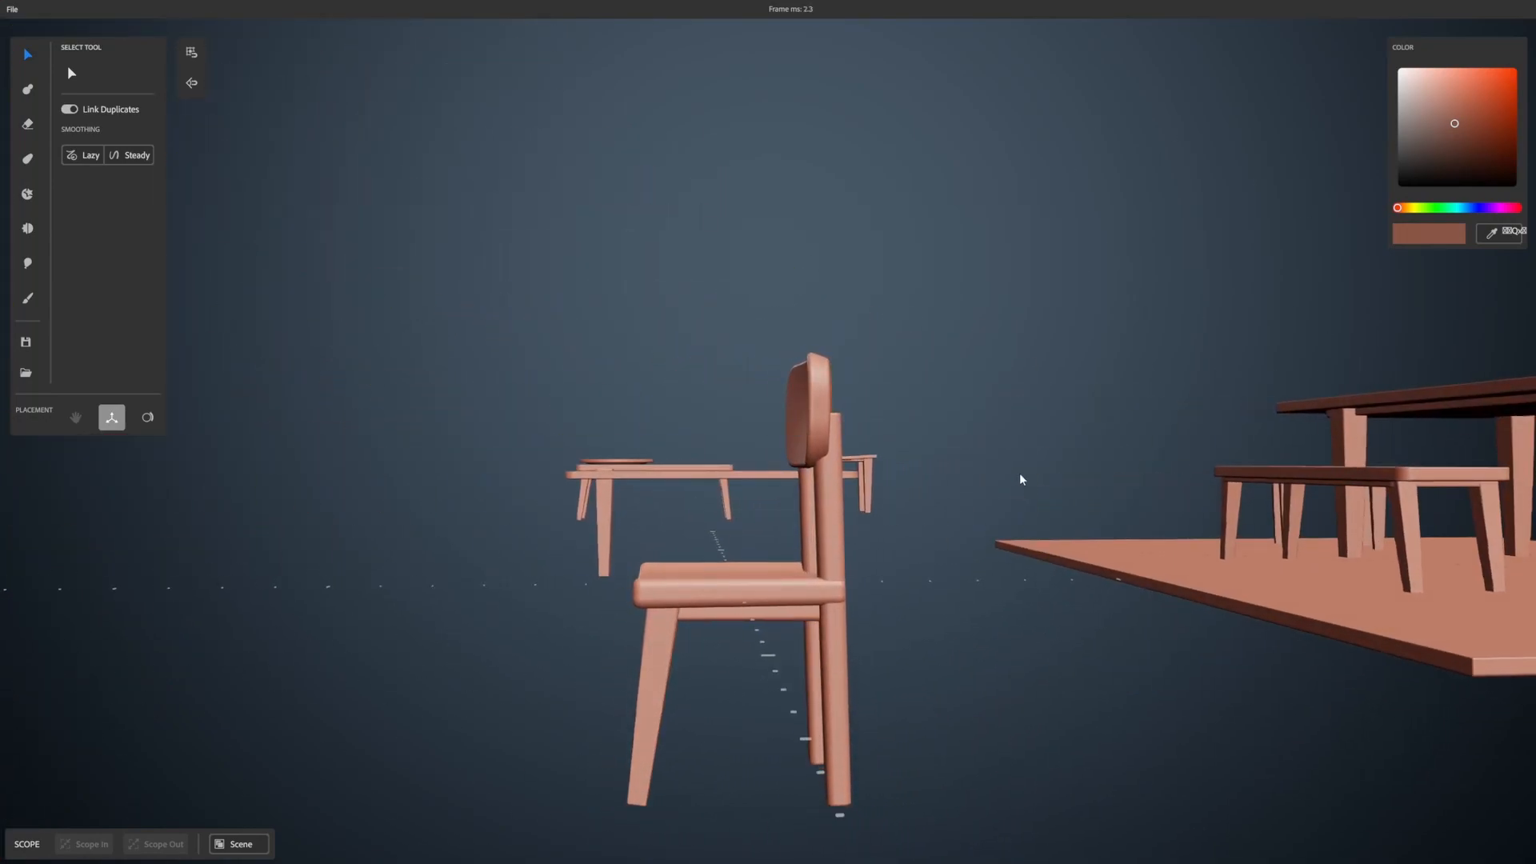
# Step: Nudge the curved backrest so it sits against the front of the rear posts, and deselect it
pyautogui.click(828, 380)
pyautogui.keyDown('alt'); pyautogui.moveTo(1005, 344); pyautogui.dragTo(1204, 368, button='right'); pyautogui.keyUp('alt')
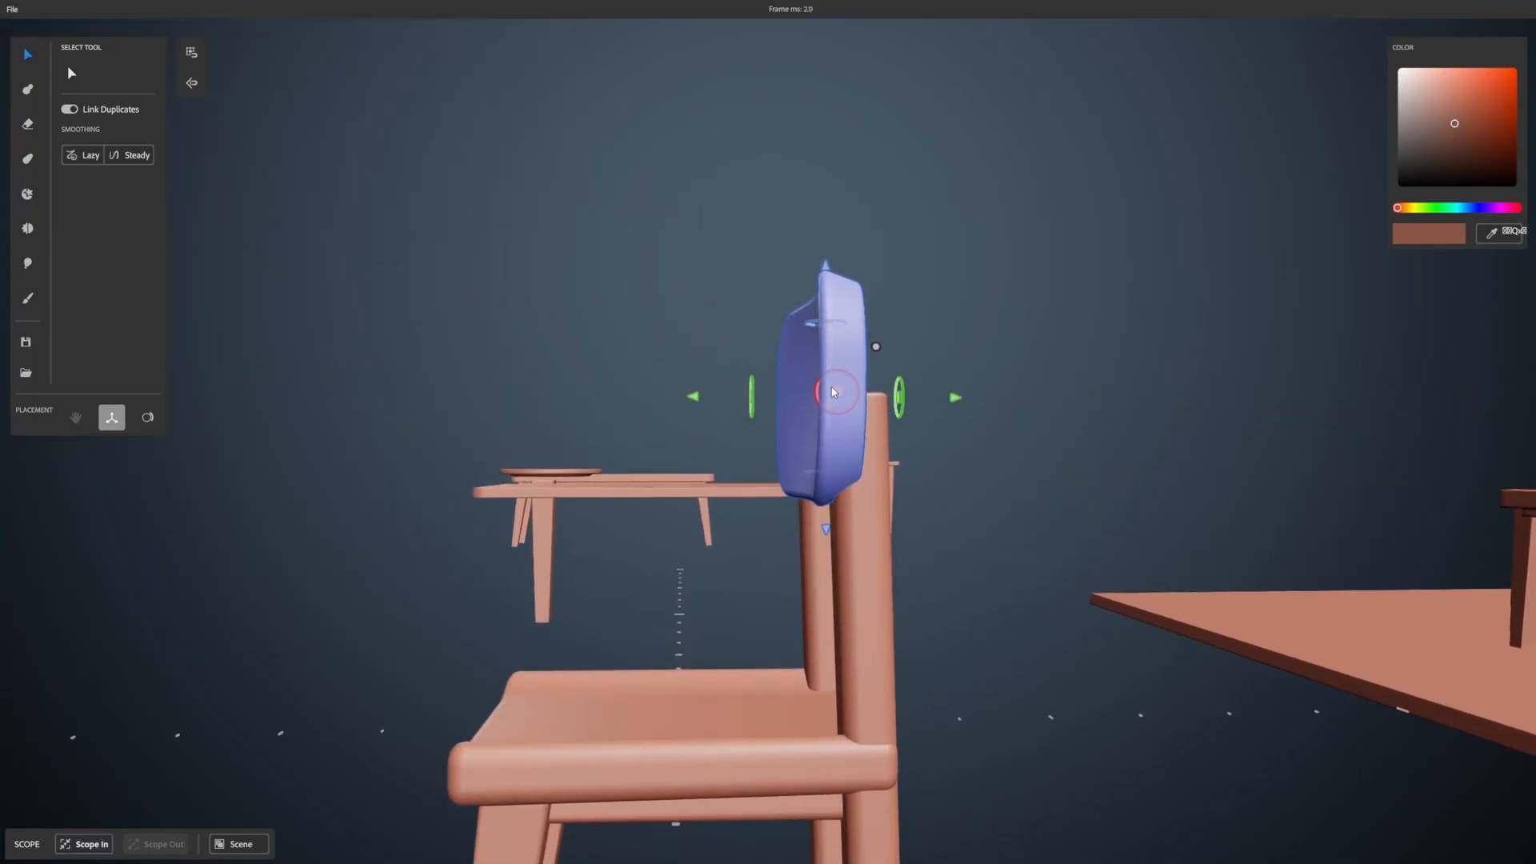
pyautogui.moveTo(858, 381); pyautogui.dragTo(859, 383)
pyautogui.keyDown('alt'); pyautogui.moveTo(1074, 400); pyautogui.dragTo(1020, 401); pyautogui.keyUp('alt')
pyautogui.moveTo(866, 391); pyautogui.dragTo(857, 382)
pyautogui.click(1121, 333)
pyautogui.keyDown('alt'); pyautogui.moveTo(1121, 332); pyautogui.dragTo(857, 426); pyautogui.keyUp('alt')
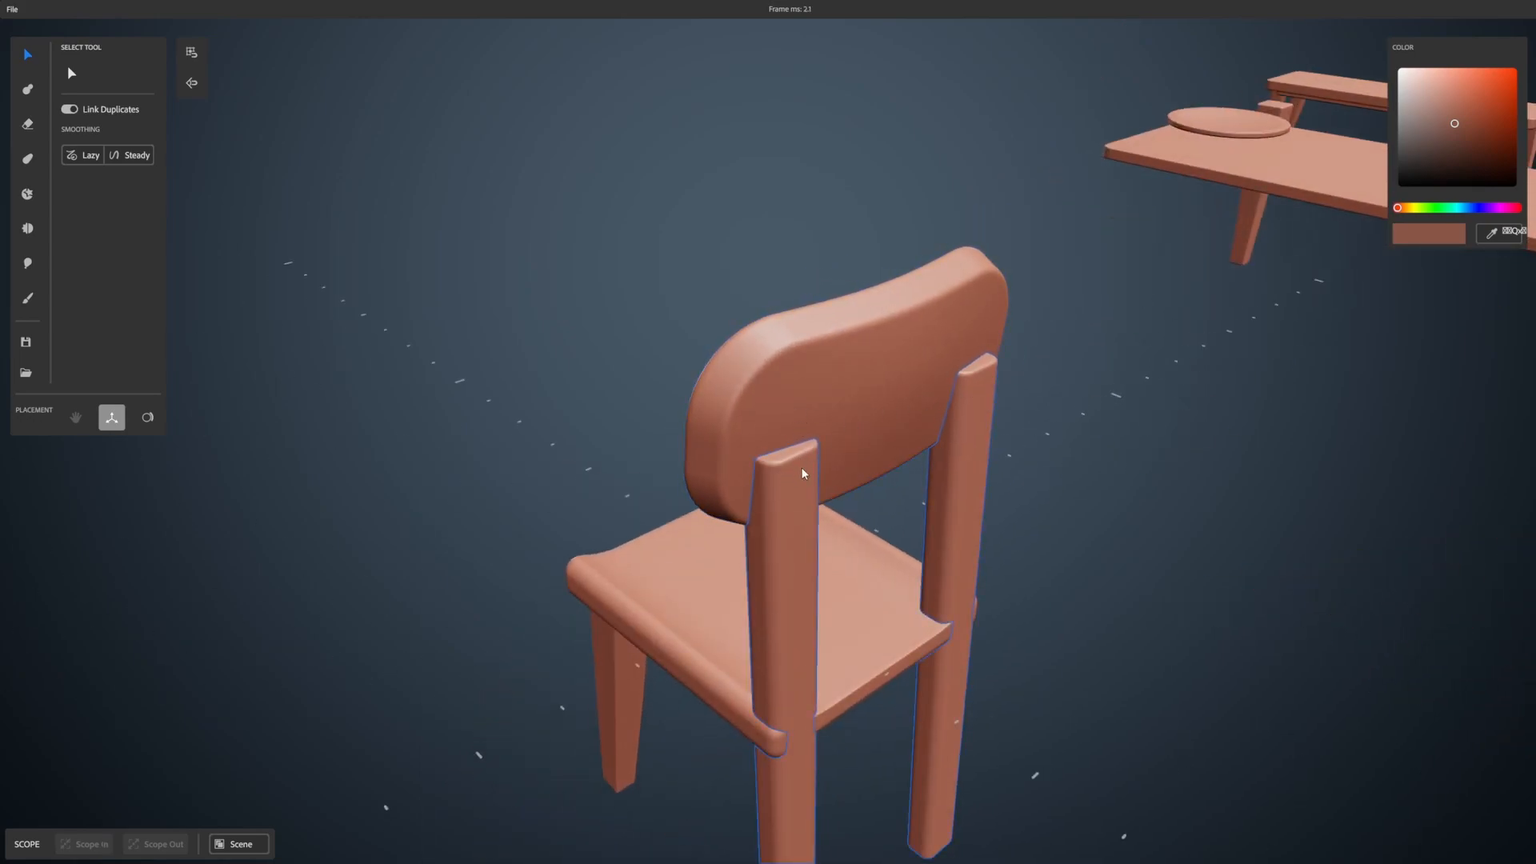
# Step: Open the rear posts' layer for editing and raise a Clay cylinder from the seat to the height of the backrest
pyautogui.press('w')
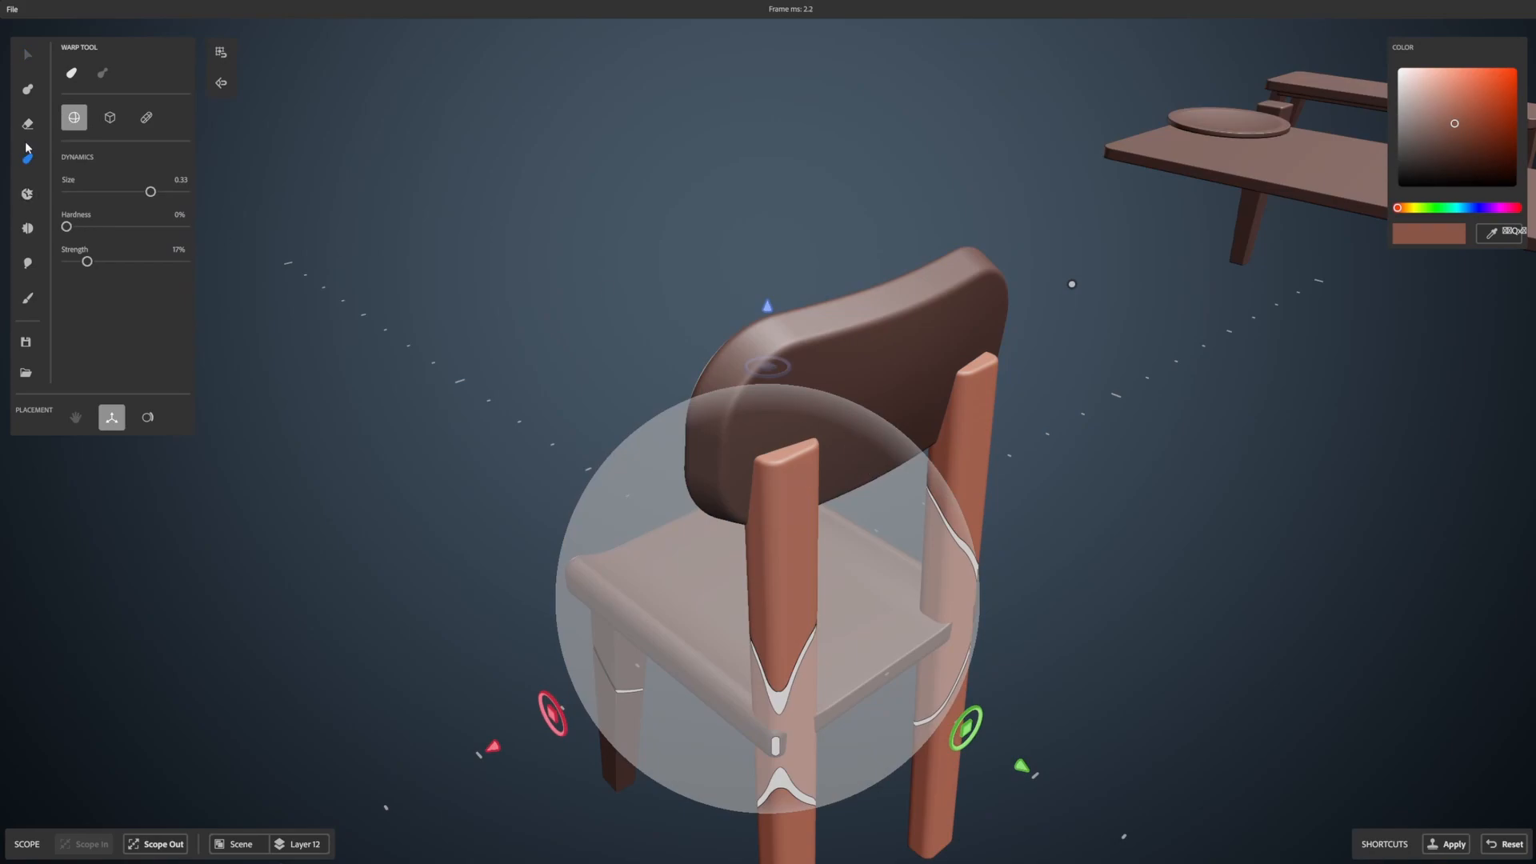
pyautogui.click(29, 89)
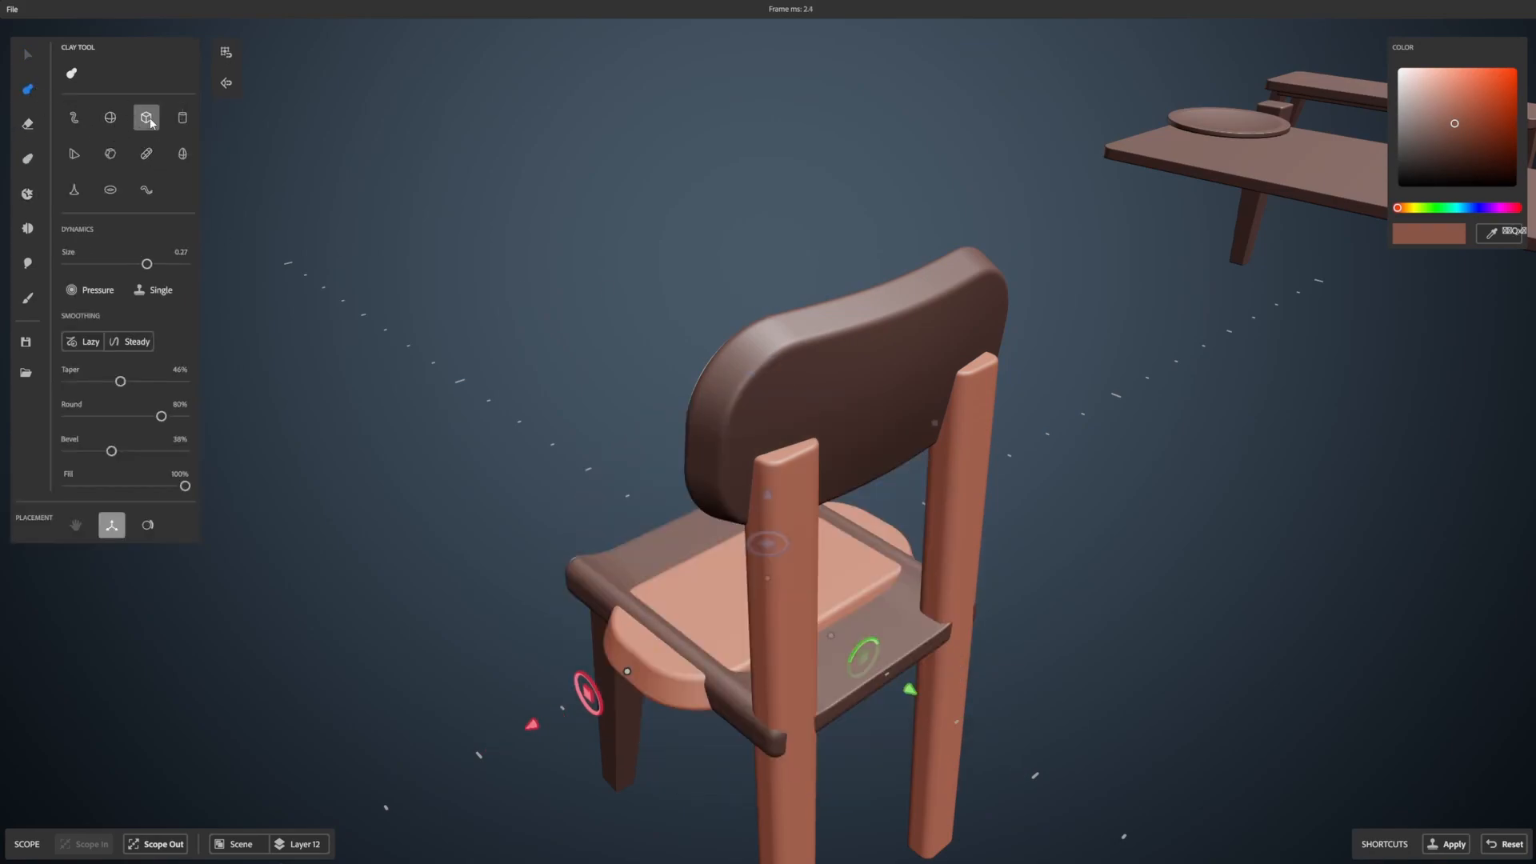
pyautogui.click(182, 118)
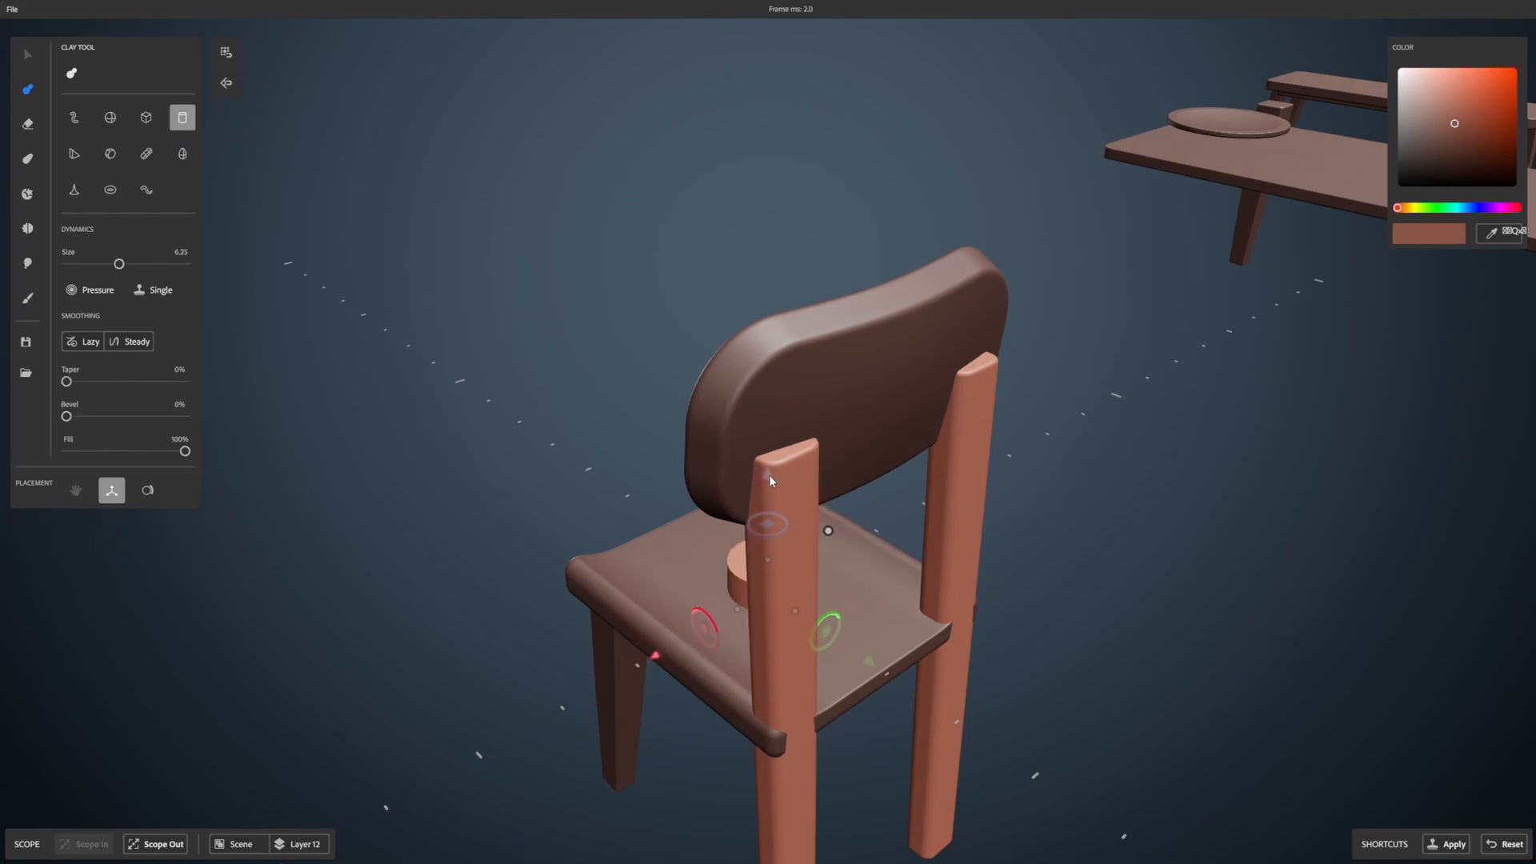
pyautogui.moveTo(770, 480); pyautogui.dragTo(765, 227)
pyautogui.moveTo(649, 404); pyautogui.dragTo(555, 432)
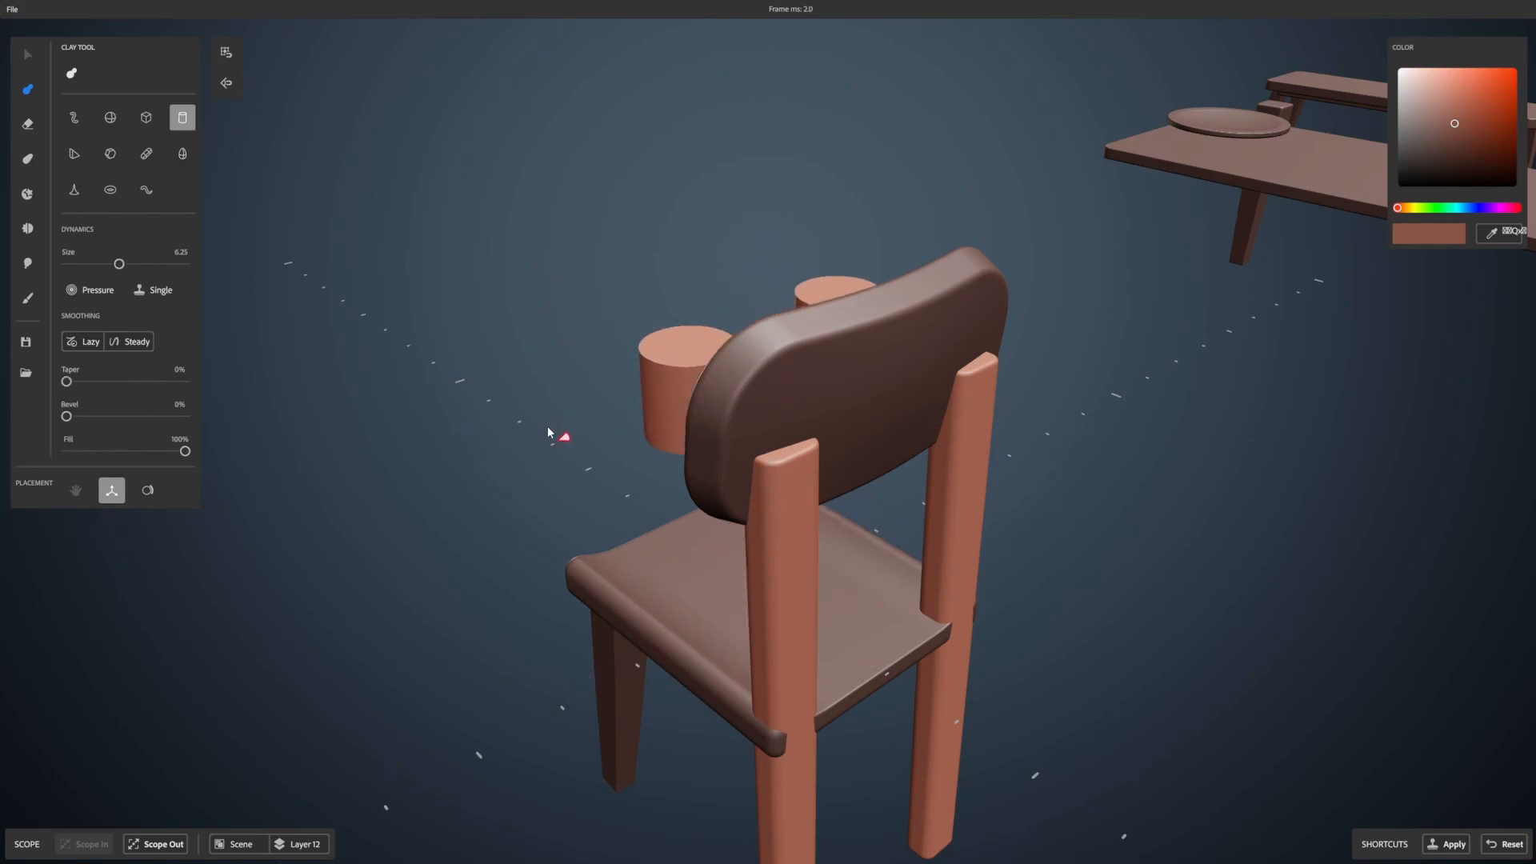
# Step: Lay the cylinder horizontally at size 4.04 and fit it over the tops of the rear posts as round caps
pyautogui.click(616, 419)
pyautogui.moveTo(796, 444); pyautogui.dragTo(900, 483)
pyautogui.keyDown('alt'); pyautogui.moveTo(900, 483); pyautogui.dragTo(854, 395); pyautogui.keyUp('alt')
pyautogui.keyDown('alt'); pyautogui.moveTo(852, 395); pyautogui.dragTo(805, 294, button='right'); pyautogui.keyUp('alt')
pyautogui.moveTo(726, 269); pyautogui.dragTo(728, 181)
pyautogui.moveTo(589, 329); pyautogui.dragTo(1005, 444)
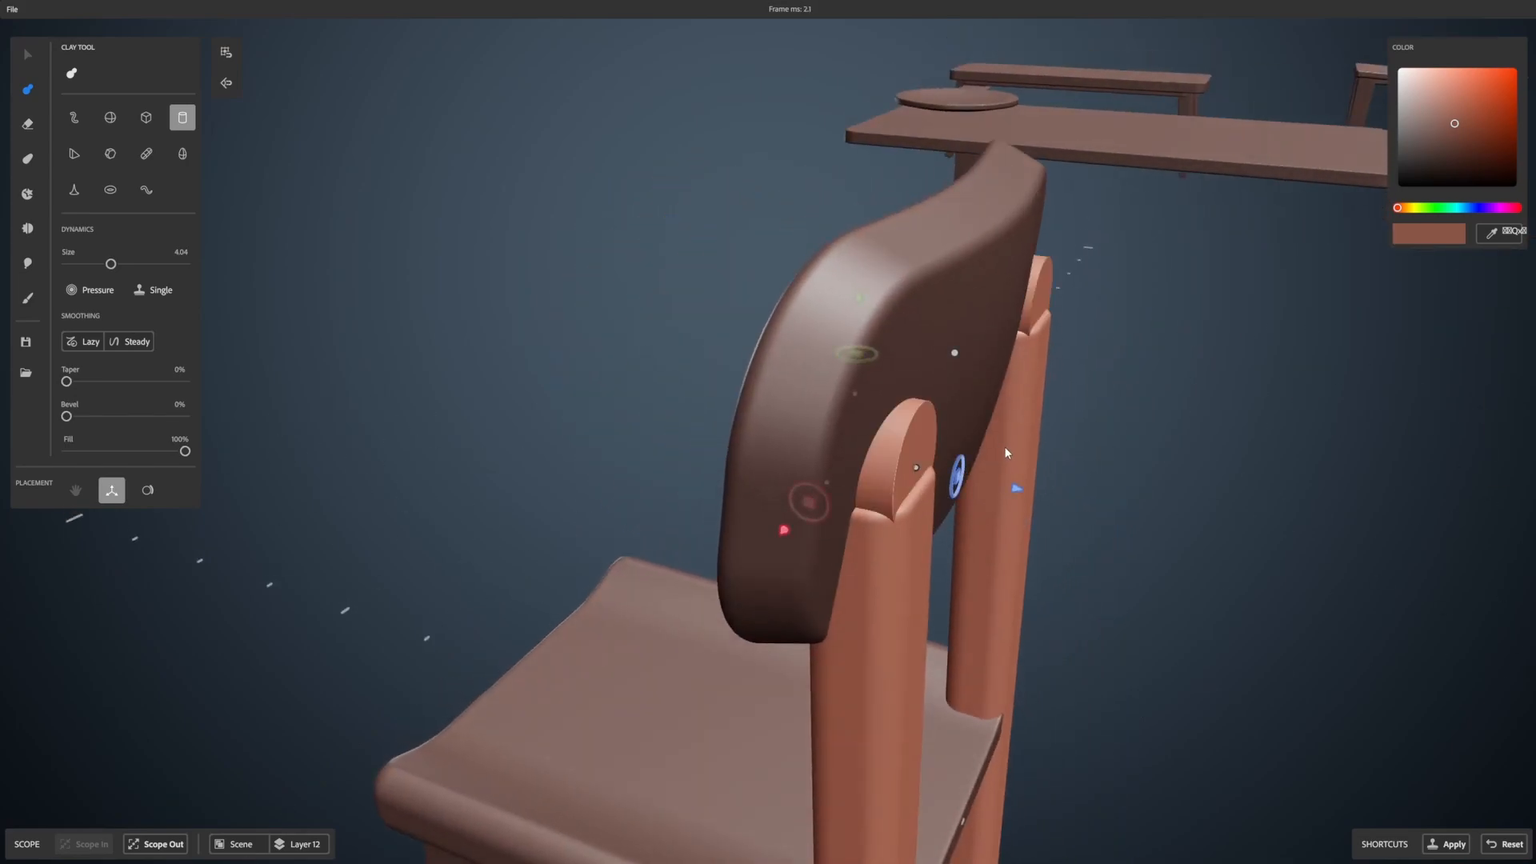
# Step: Erase a shallow circular recess into the caps' rear faces with the cylinder at size 3.32, and leave the layer
pyautogui.keyDown('alt'); pyautogui.moveTo(1115, 489); pyautogui.dragTo(1097, 442); pyautogui.keyUp('alt')
pyautogui.moveTo(1028, 313); pyautogui.dragTo(1008, 332)
pyautogui.press('e')
pyautogui.click(1066, 458)
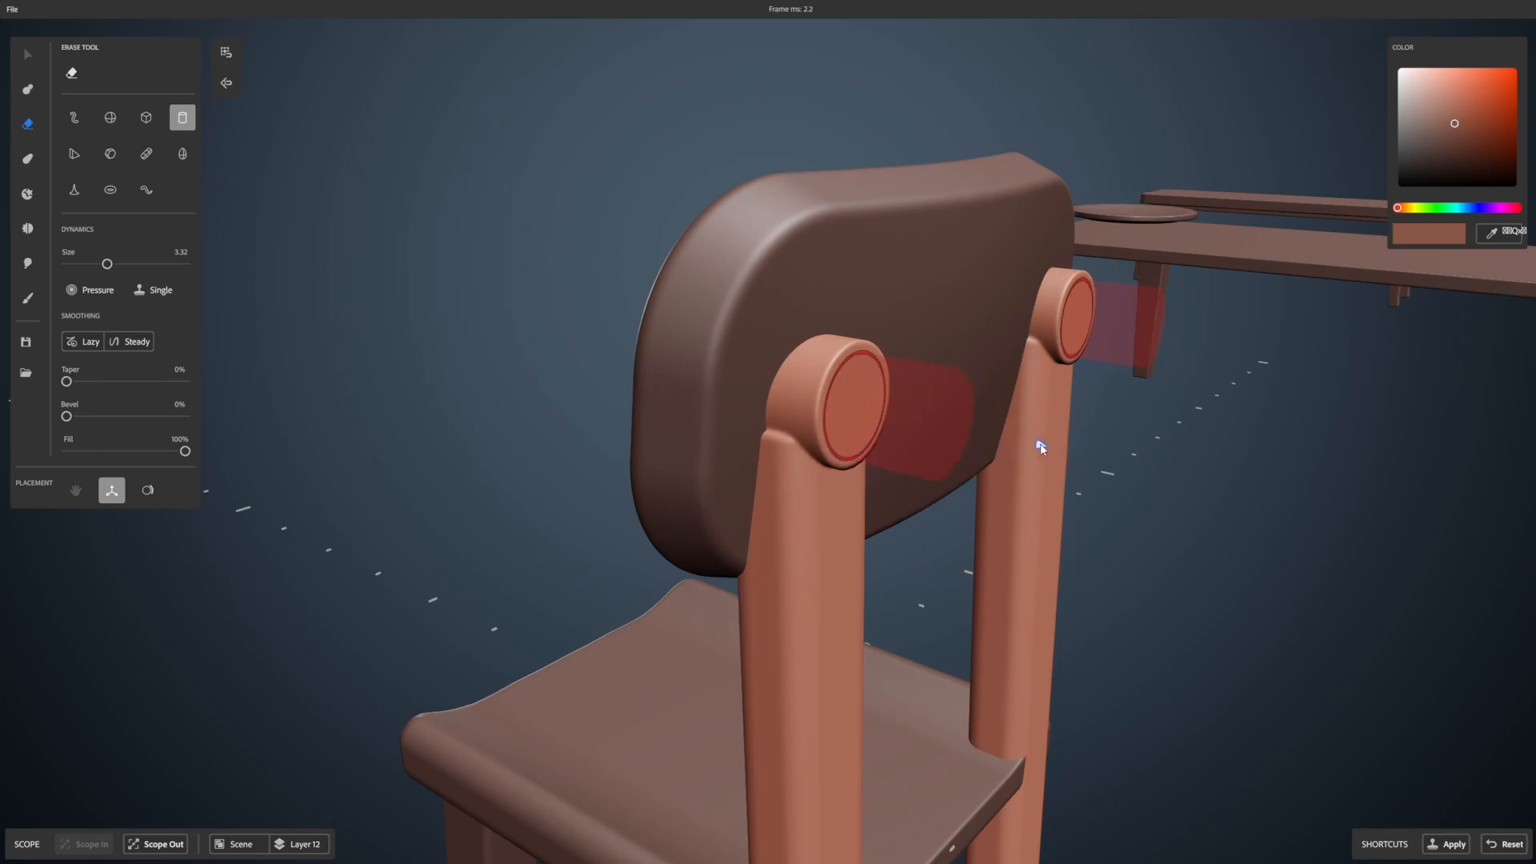
pyautogui.press('Escape')
# Step: Move the backrest slightly forward to cover the post caps poking through its front face, and deselect it
pyautogui.scroll(-5, 1170, 461)
pyautogui.keyDown('alt'); pyautogui.moveTo(1170, 461); pyautogui.dragTo(1112, 460); pyautogui.keyUp('alt')
pyautogui.keyDown('alt'); pyautogui.moveTo(987, 428); pyautogui.dragTo(1152, 400); pyautogui.keyUp('alt')
pyautogui.keyDown('alt'); pyautogui.moveTo(941, 450); pyautogui.dragTo(1032, 480); pyautogui.keyUp('alt')
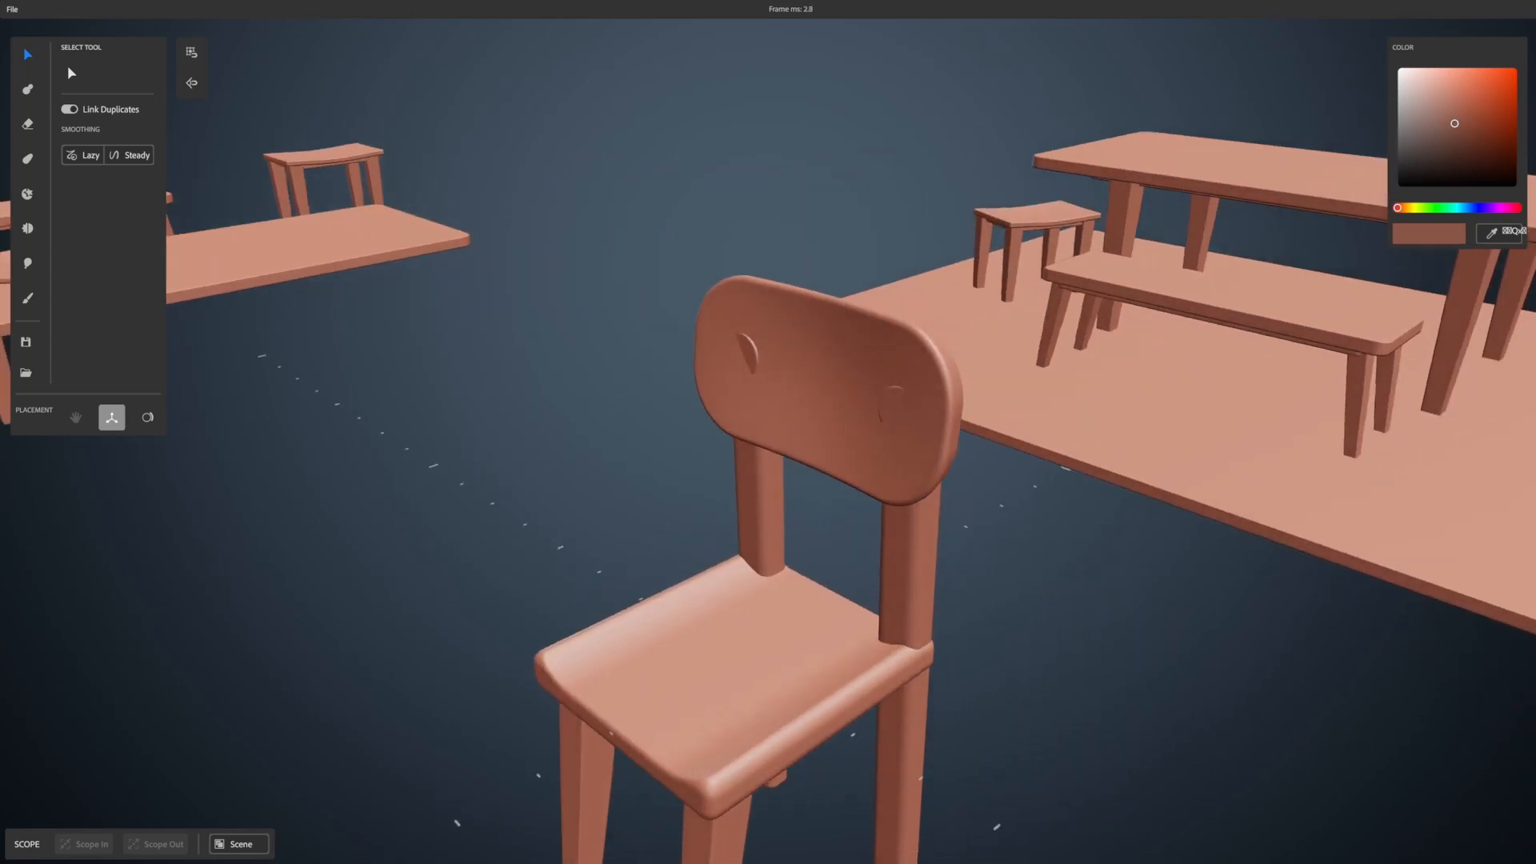
pyautogui.click(918, 370)
pyautogui.keyDown('alt'); pyautogui.moveTo(918, 367); pyautogui.dragTo(680, 412); pyautogui.keyUp('alt')
pyautogui.moveTo(573, 428); pyautogui.dragTo(571, 428)
pyautogui.click(728, 259)
# Step: Select the backrest, rear posts, seat and front legs, and group them into one chair
pyautogui.keyDown('alt'); pyautogui.moveTo(730, 261); pyautogui.dragTo(824, 272); pyautogui.keyUp('alt')
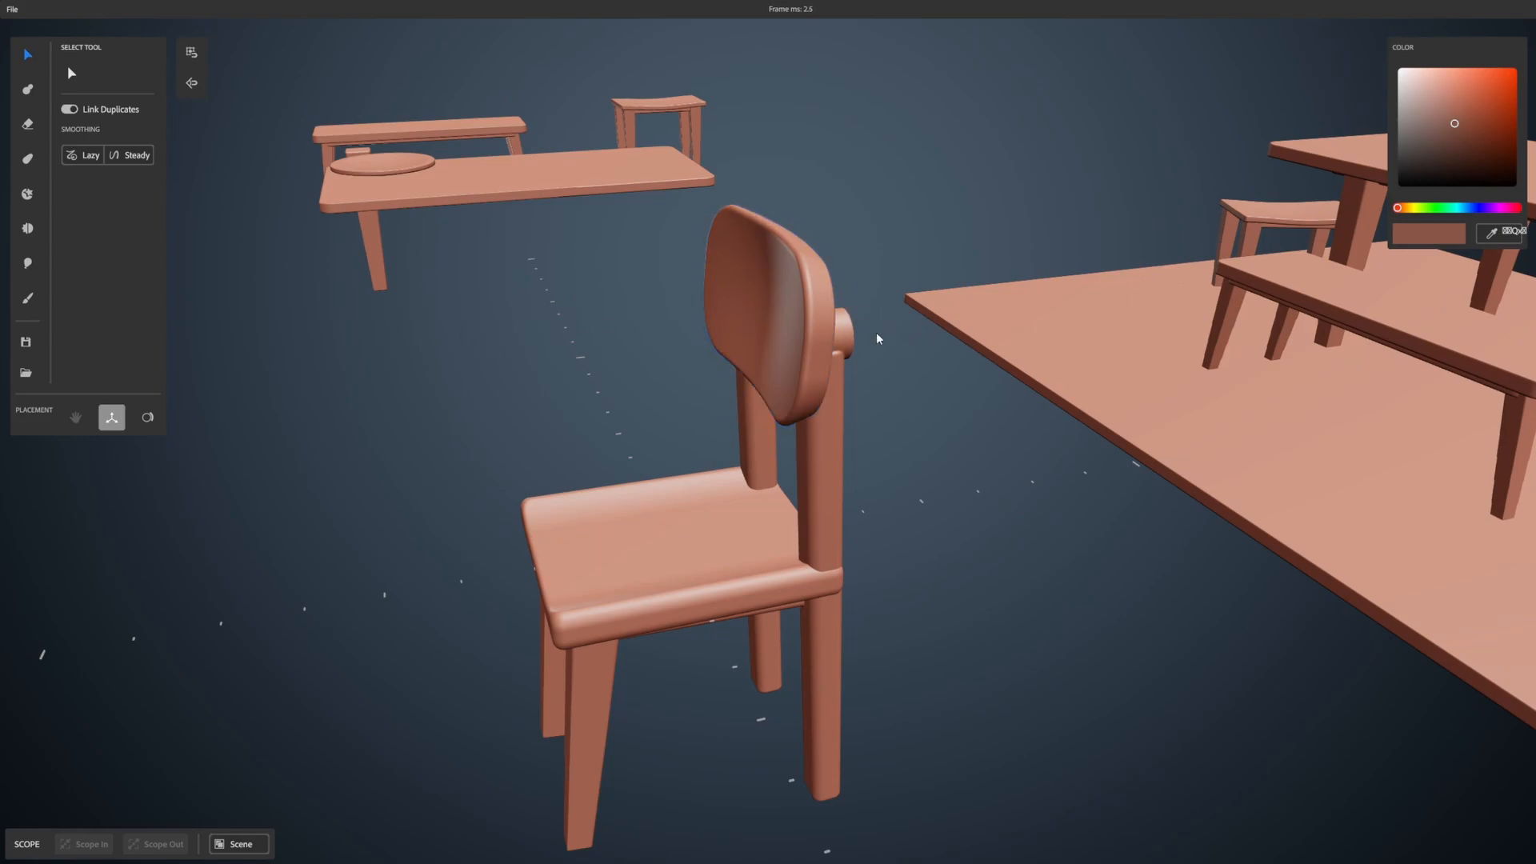
pyautogui.keyDown('alt'); pyautogui.moveTo(954, 385); pyautogui.dragTo(876, 411, button='right'); pyautogui.keyUp('alt')
pyautogui.keyDown('alt'); pyautogui.moveTo(876, 410); pyautogui.dragTo(938, 413); pyautogui.keyUp('alt')
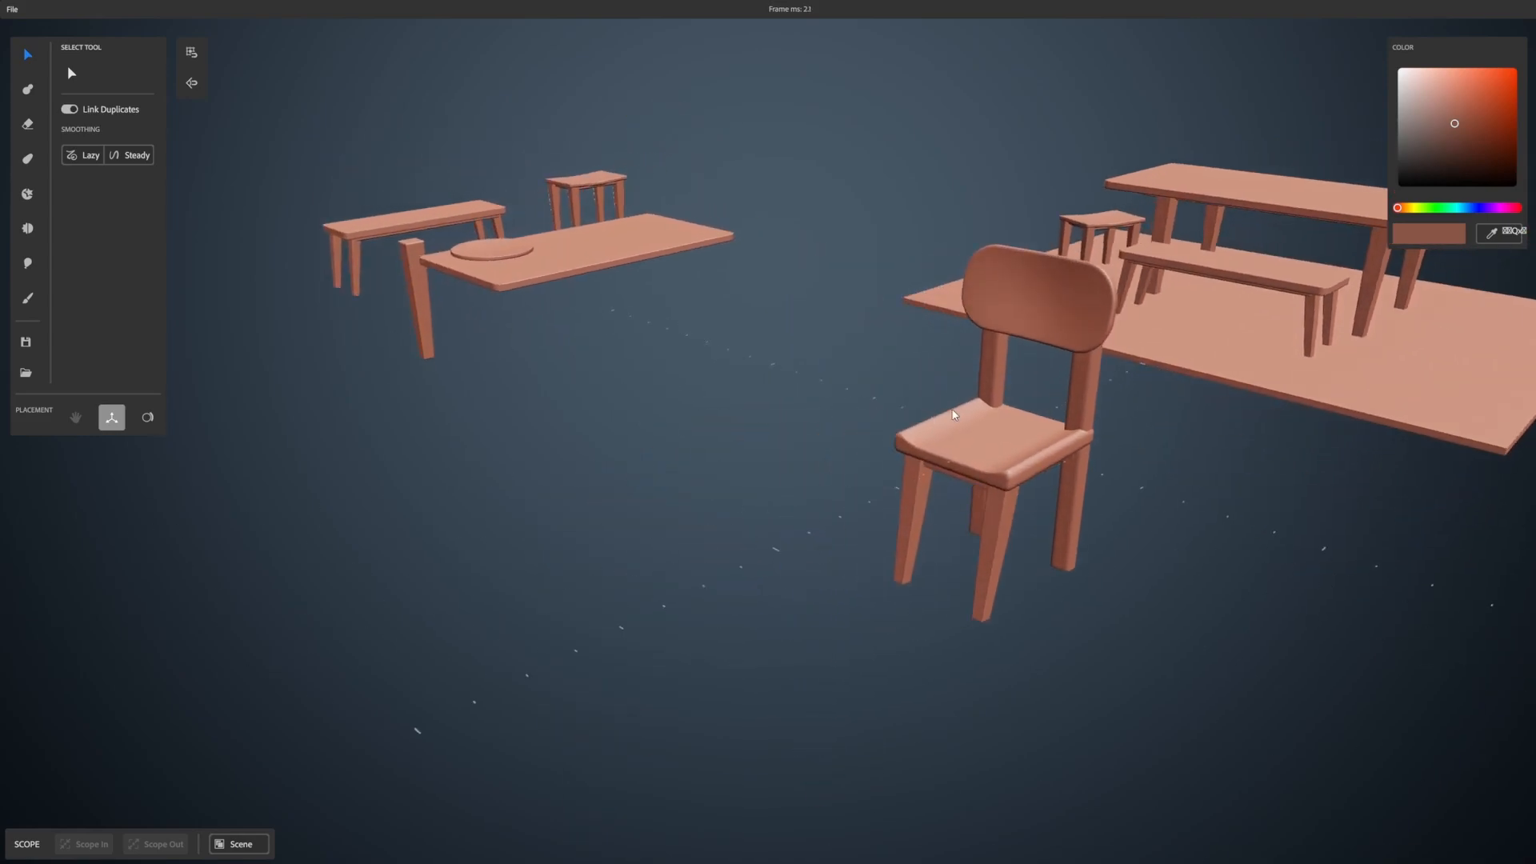
pyautogui.keyDown('alt'); pyautogui.moveTo(1215, 539); pyautogui.dragTo(938, 253); pyautogui.keyUp('alt')
pyautogui.keyDown('alt'); pyautogui.moveTo(749, 297); pyautogui.dragTo(664, 356); pyautogui.keyUp('alt')
pyautogui.keyDown('alt'); pyautogui.moveTo(1068, 457); pyautogui.dragTo(868, 367); pyautogui.keyUp('alt')
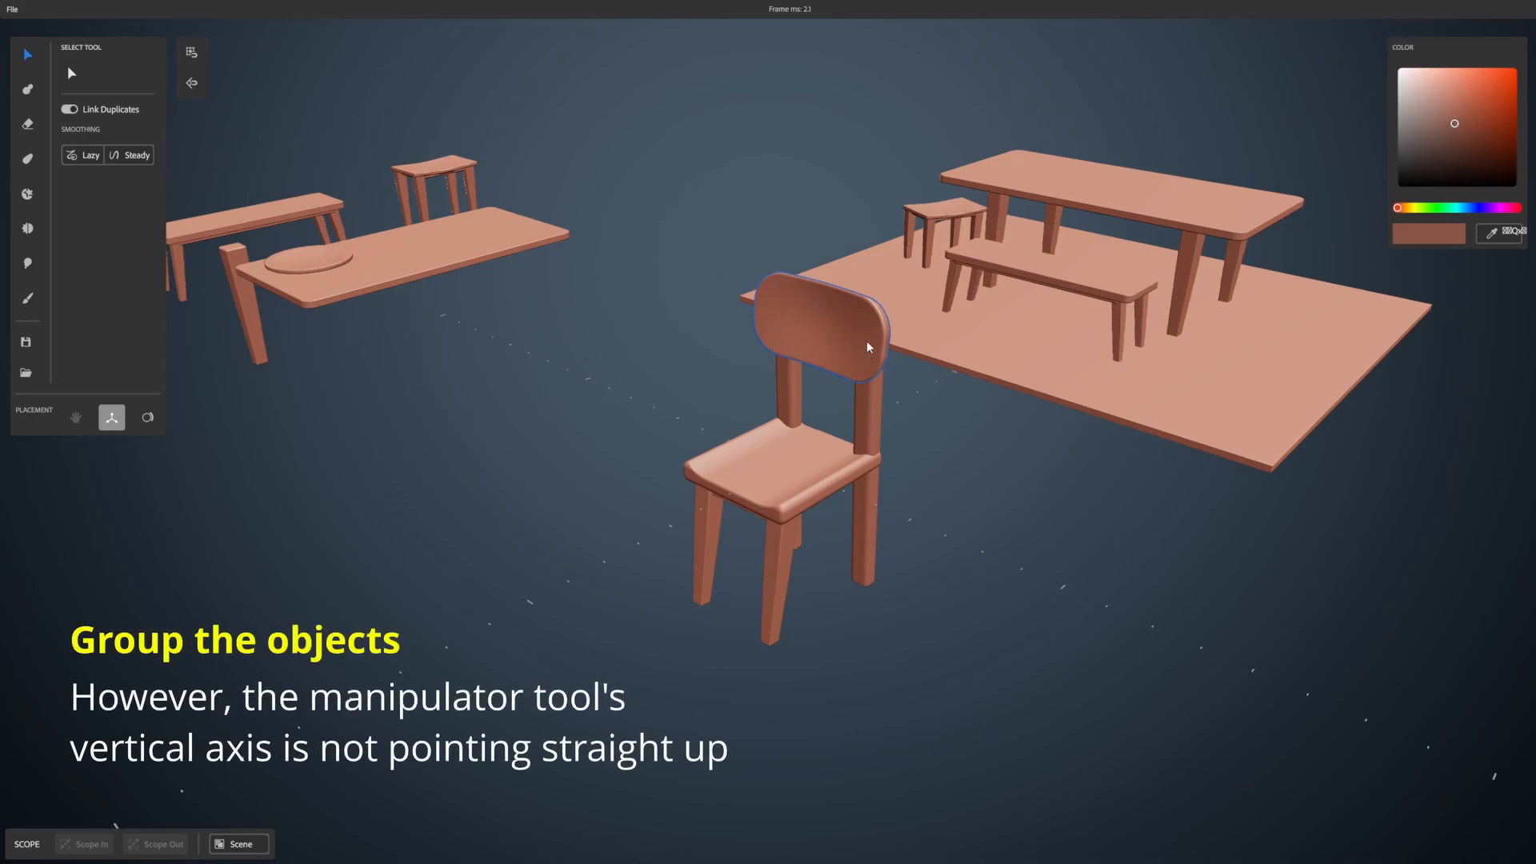
pyautogui.click(857, 340)
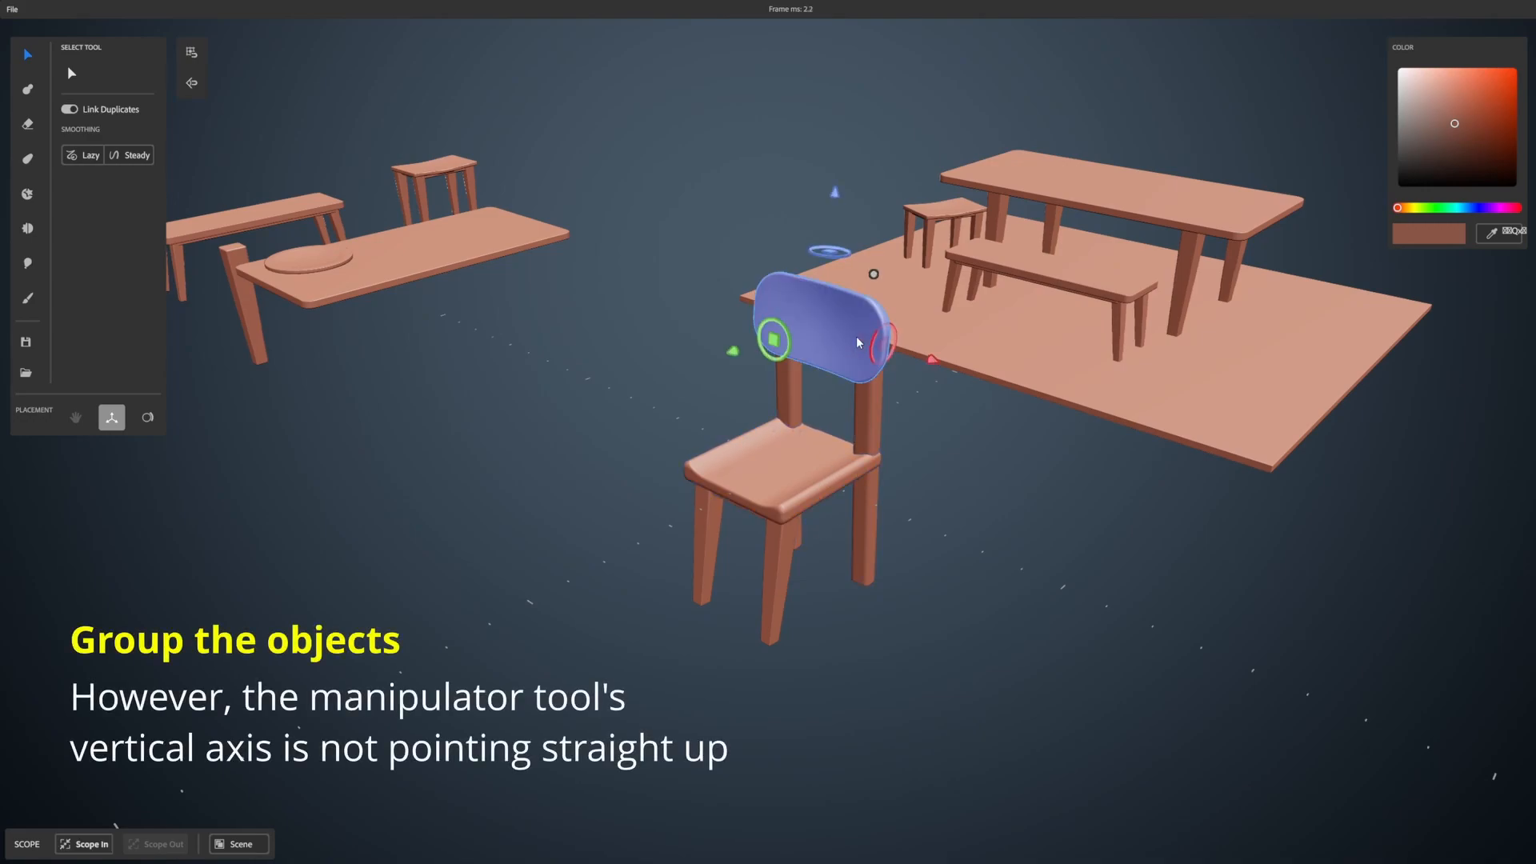
pyautogui.keyDown('shift'); pyautogui.click(868, 416); pyautogui.keyUp('shift')
pyautogui.keyDown('shift'); pyautogui.click(791, 464); pyautogui.keyUp('shift')
pyautogui.keyDown('shift'); pyautogui.click(782, 544); pyautogui.keyUp('shift')
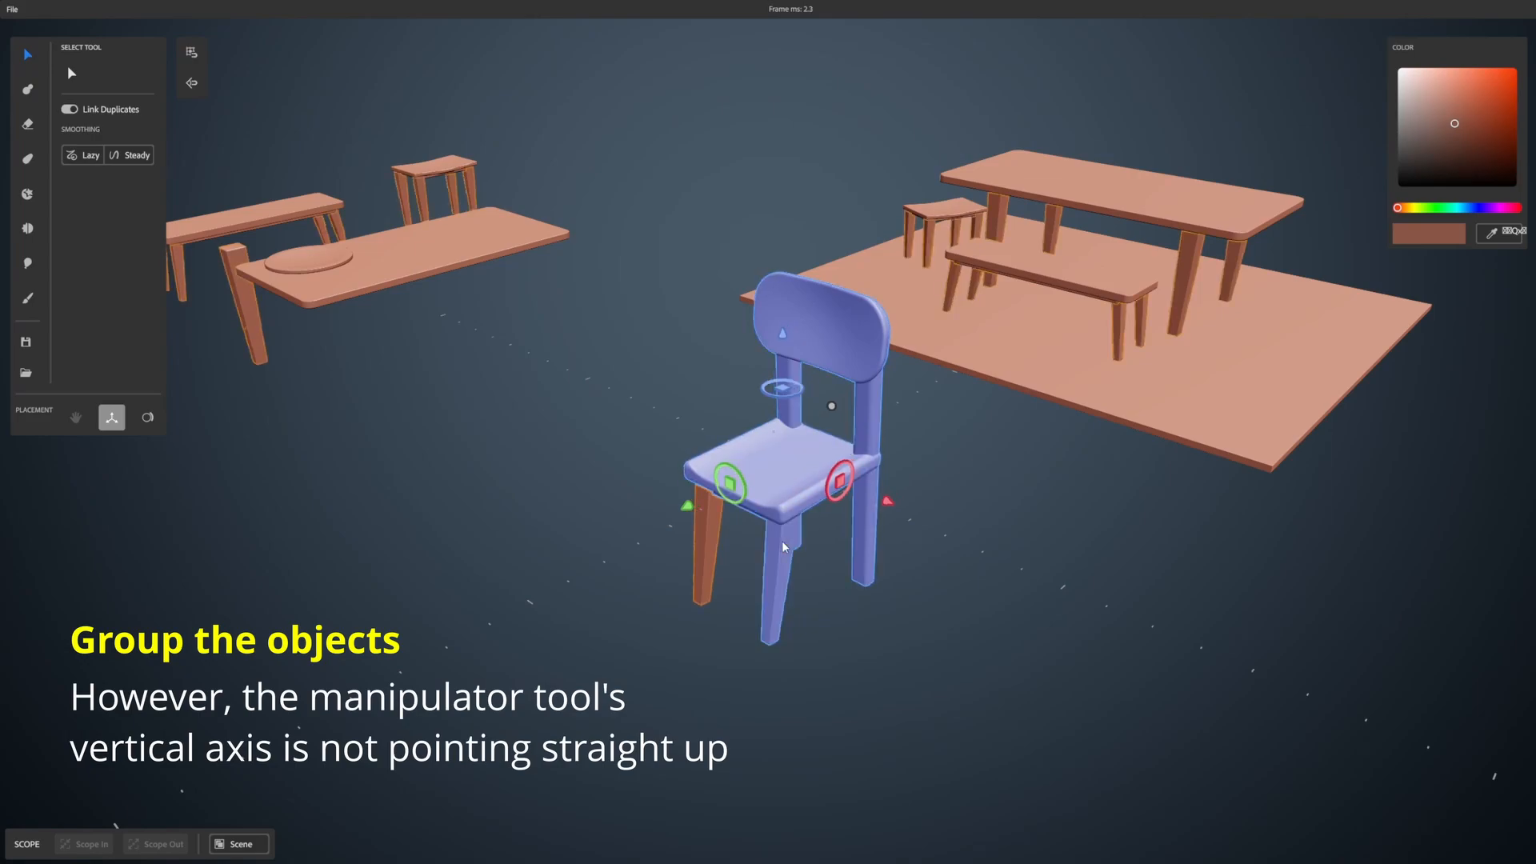
pyautogui.keyDown('shift'); pyautogui.click(704, 531); pyautogui.keyUp('shift')
pyautogui.rightClick(704, 531)
pyautogui.click(917, 450)
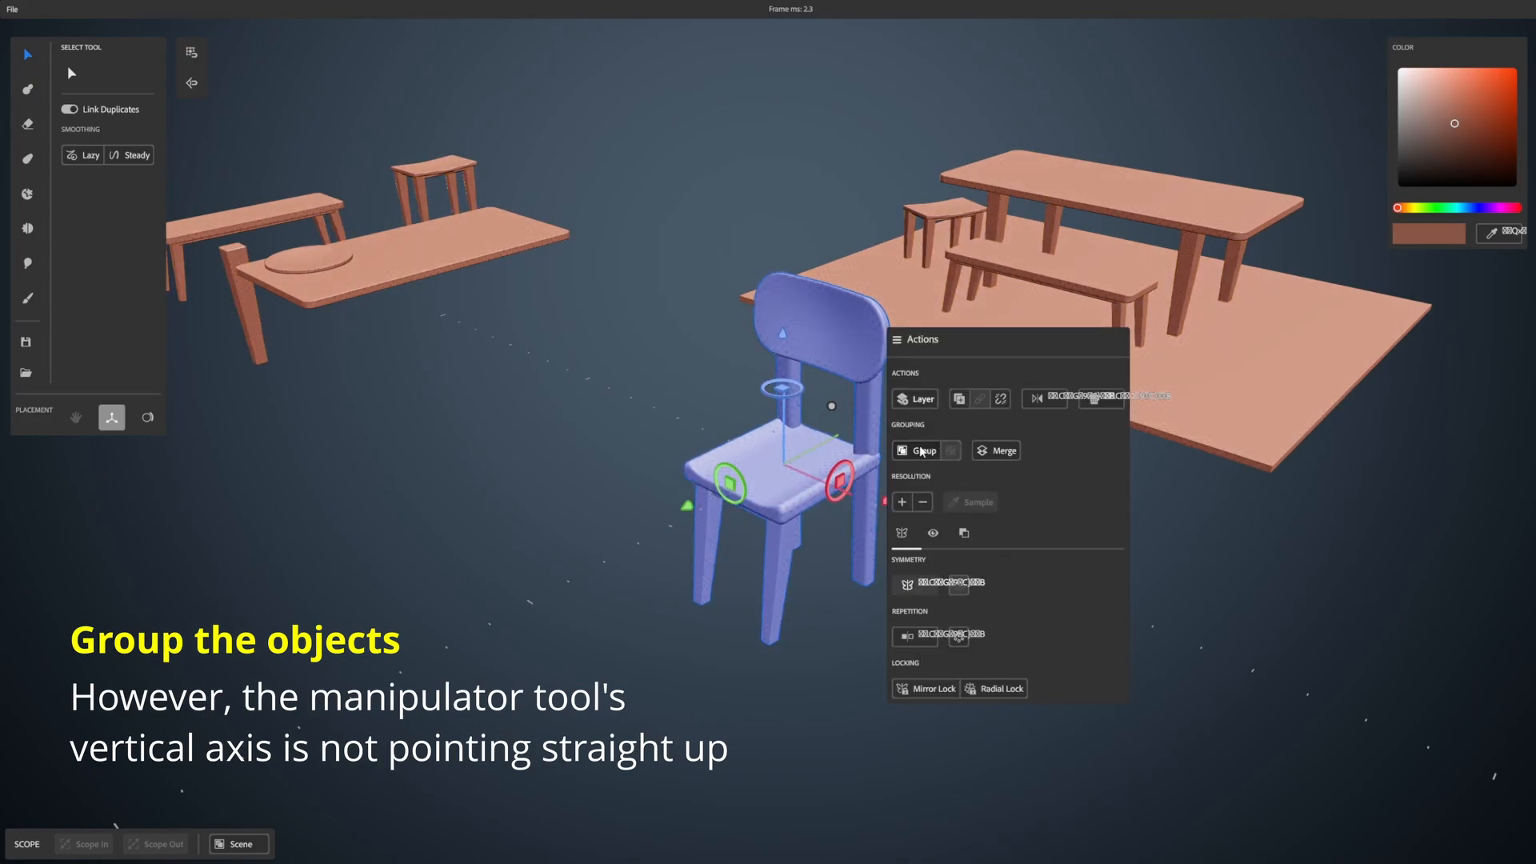
# Step: Duplicate the chair group and move the copy over to the table on the floor slab
pyautogui.moveTo(942, 472); pyautogui.dragTo(922, 415, button='middle')
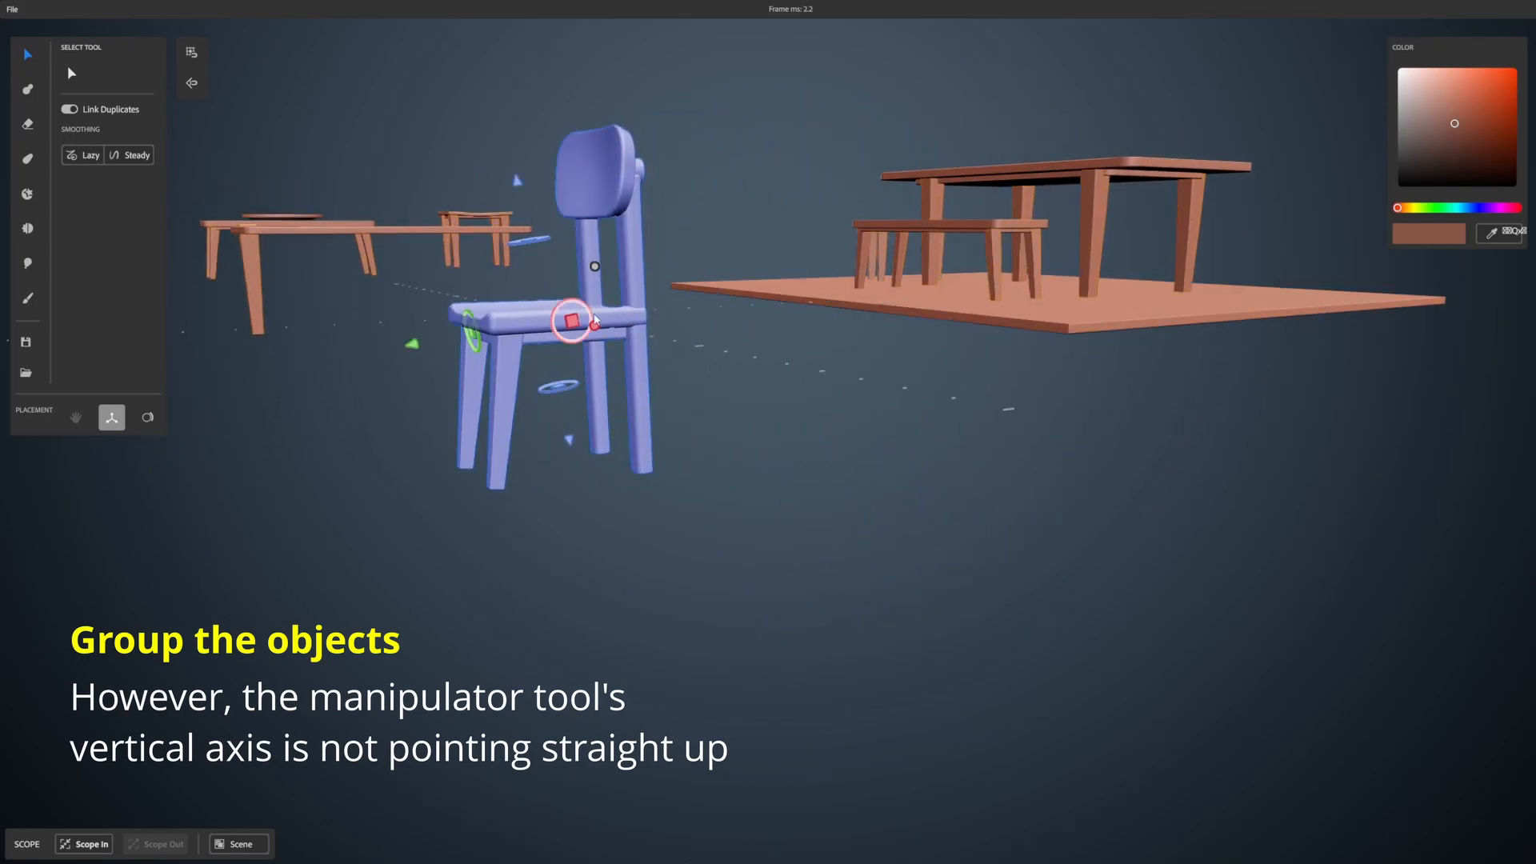
pyautogui.moveTo(704, 310); pyautogui.dragTo(766, 333, button='middle')
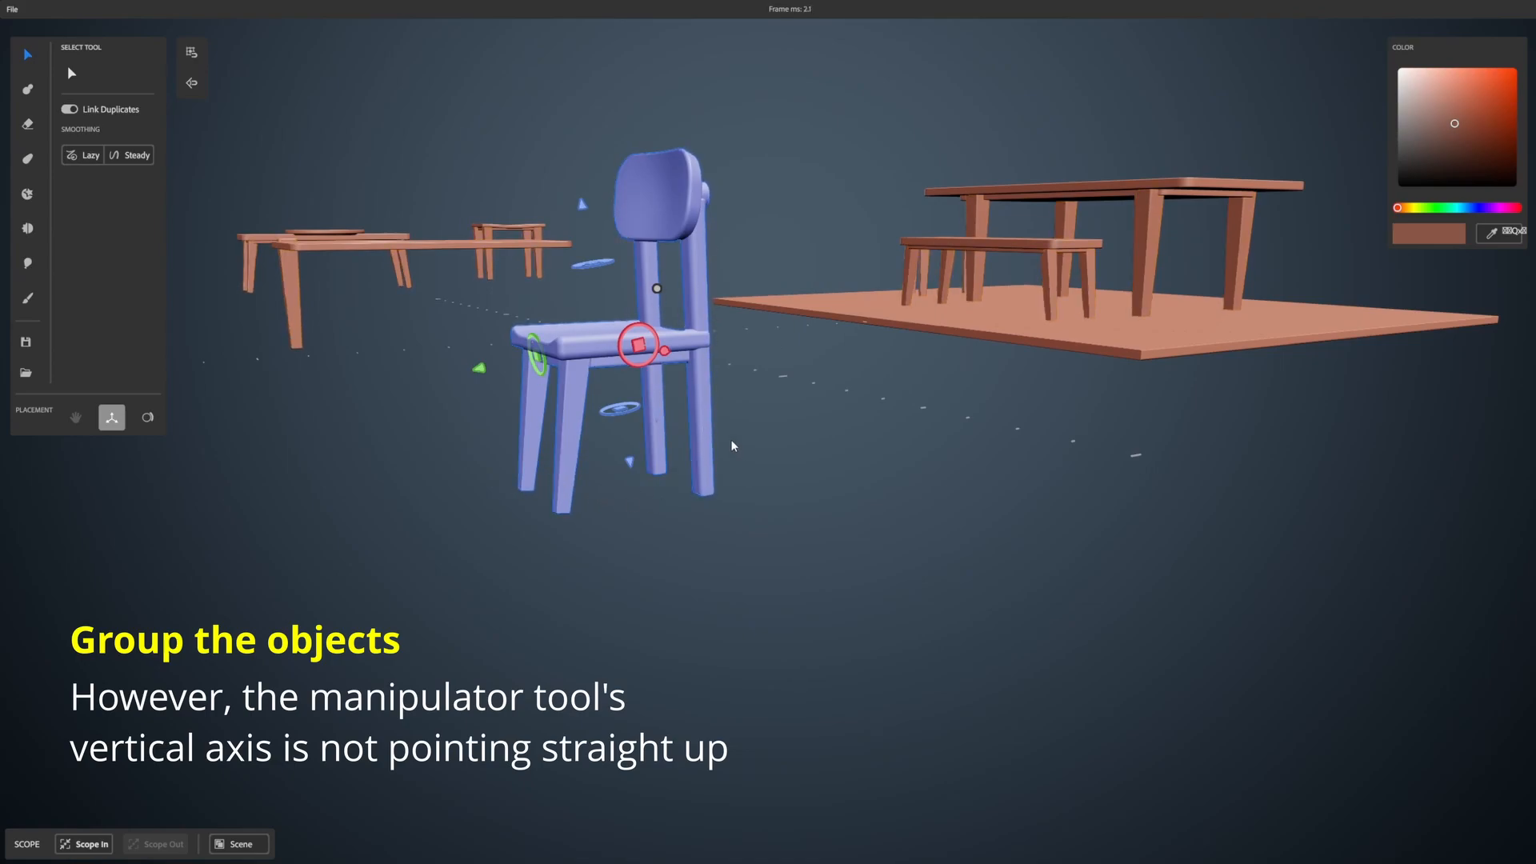
pyautogui.moveTo(770, 369); pyautogui.dragTo(833, 363, button='middle')
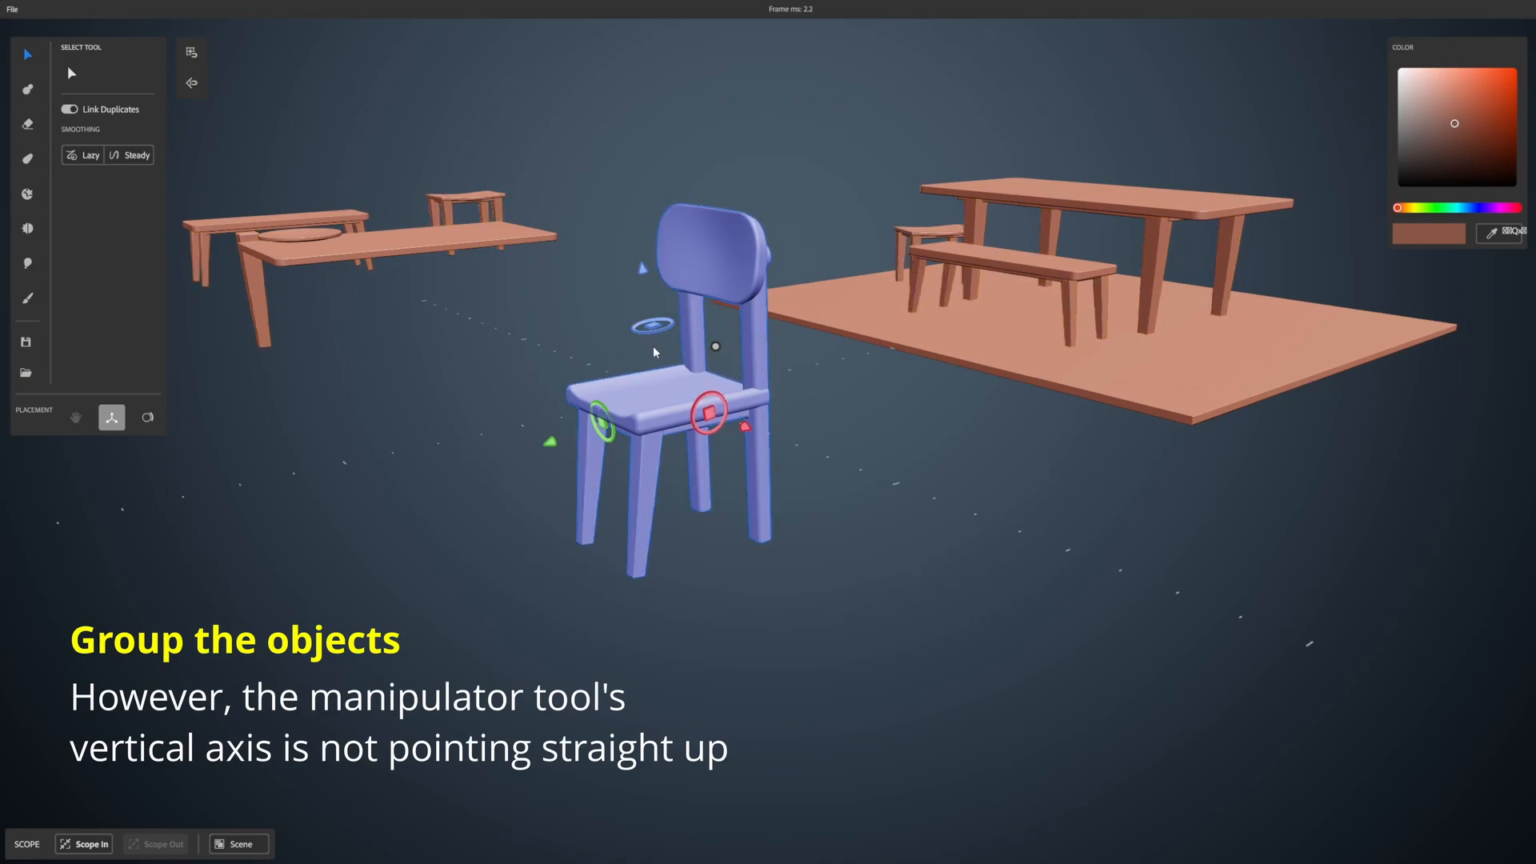
pyautogui.moveTo(868, 279); pyautogui.dragTo(882, 363, button='middle')
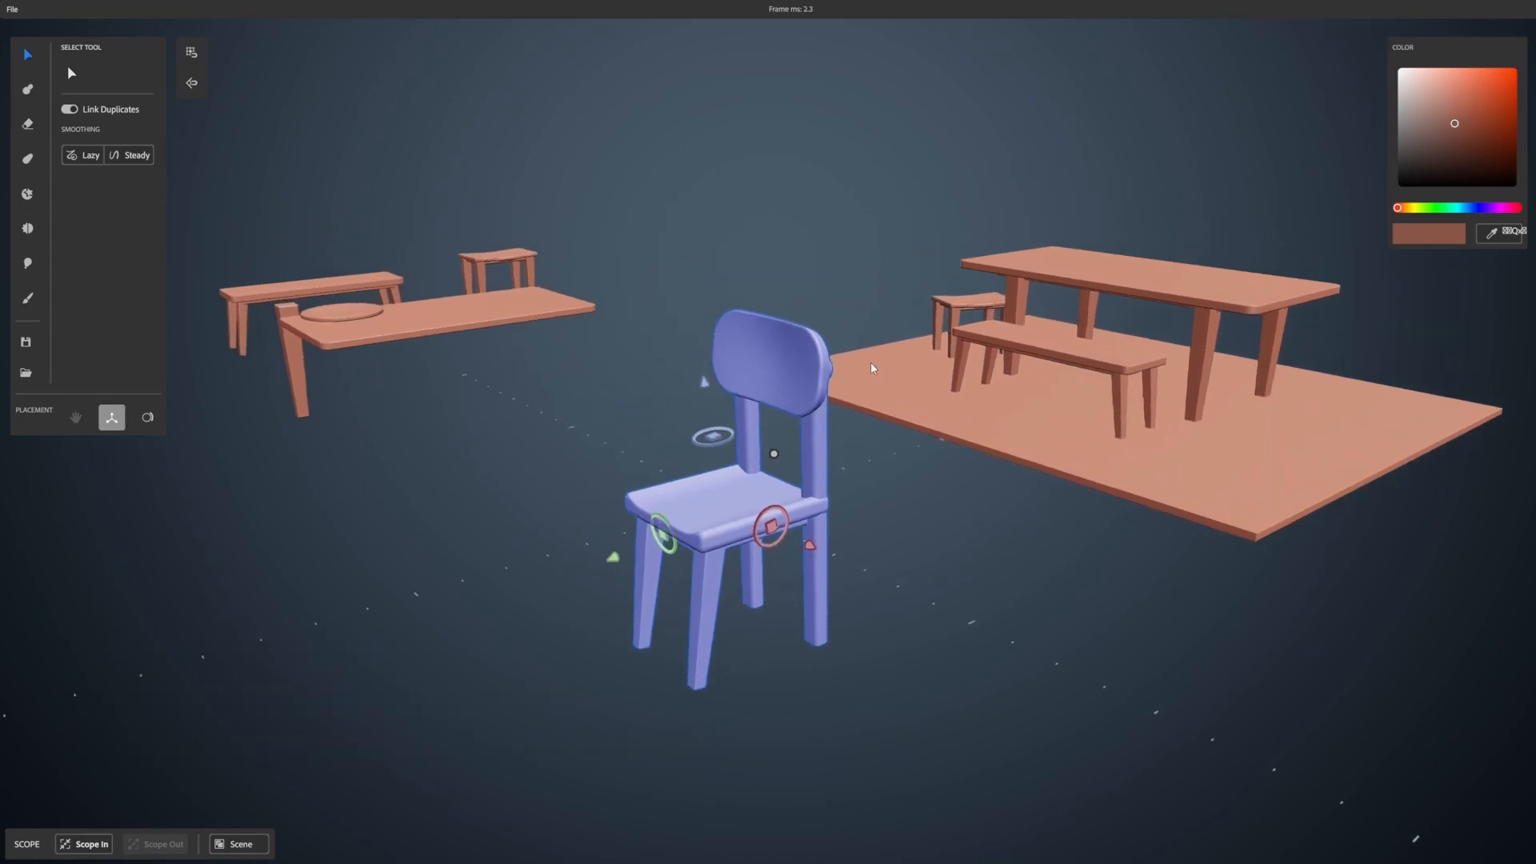
pyautogui.scroll(3, 896, 387)
pyautogui.moveTo(947, 417); pyautogui.dragTo(951, 314, button='middle')
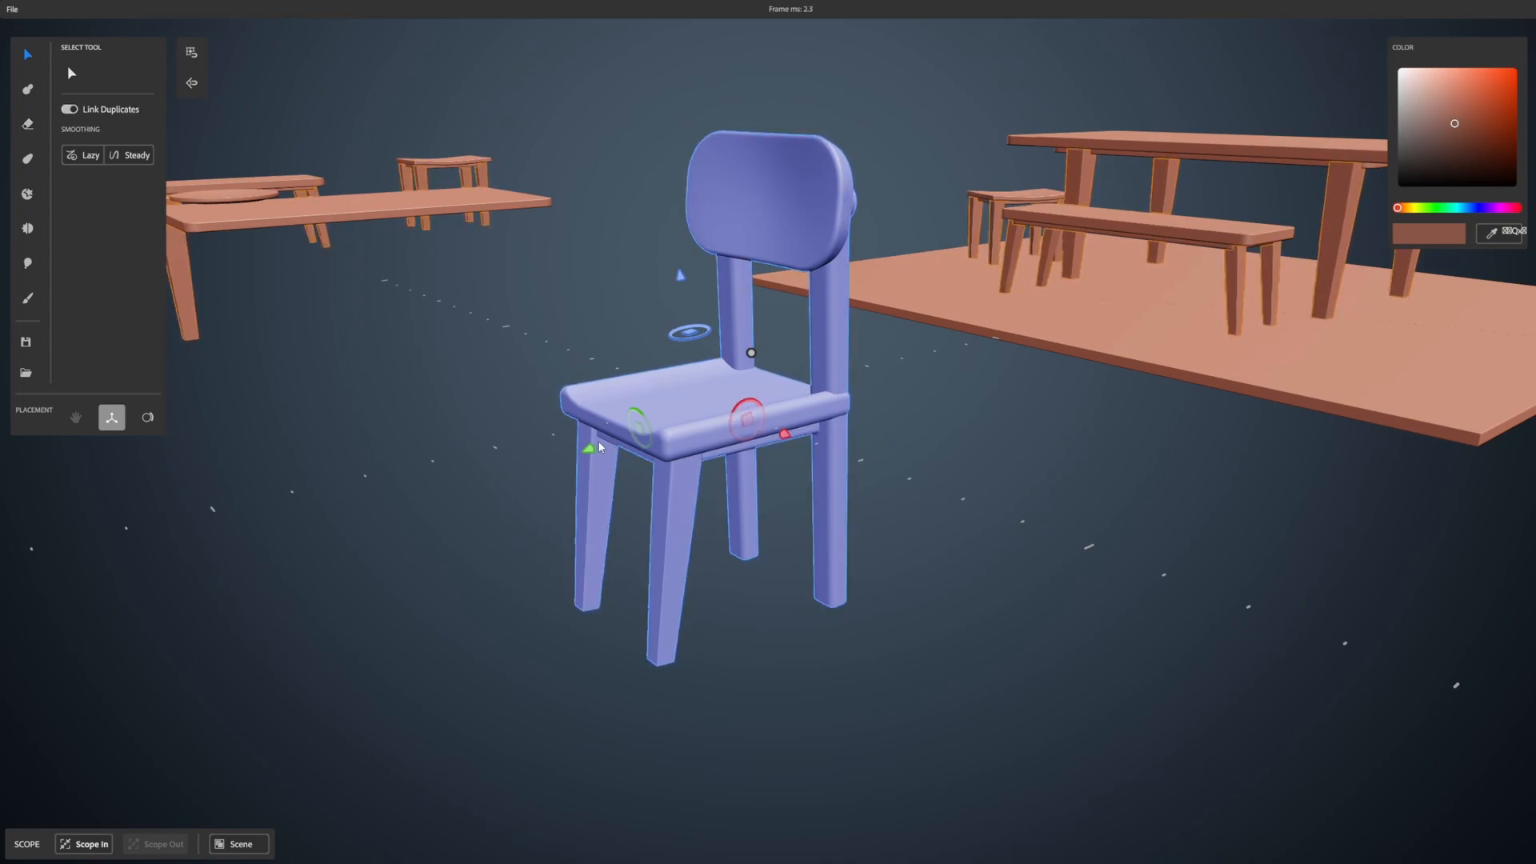
pyautogui.hotkey('ctrl', 'd')
pyautogui.moveTo(598, 447); pyautogui.dragTo(1145, 277)
pyautogui.keyDown('alt'); pyautogui.moveTo(1146, 277); pyautogui.dragTo(945, 492, button='middle'); pyautogui.keyUp('alt')
pyautogui.moveTo(910, 384); pyautogui.dragTo(957, 416)
# Step: Scale the chair copy up slightly and slide it to the table's long side opposite the bench
pyautogui.keyDown('alt'); pyautogui.moveTo(1096, 456); pyautogui.dragTo(961, 421); pyautogui.keyUp('alt')
pyautogui.keyDown('alt'); pyautogui.moveTo(962, 421); pyautogui.dragTo(904, 485, button='middle'); pyautogui.keyUp('alt')
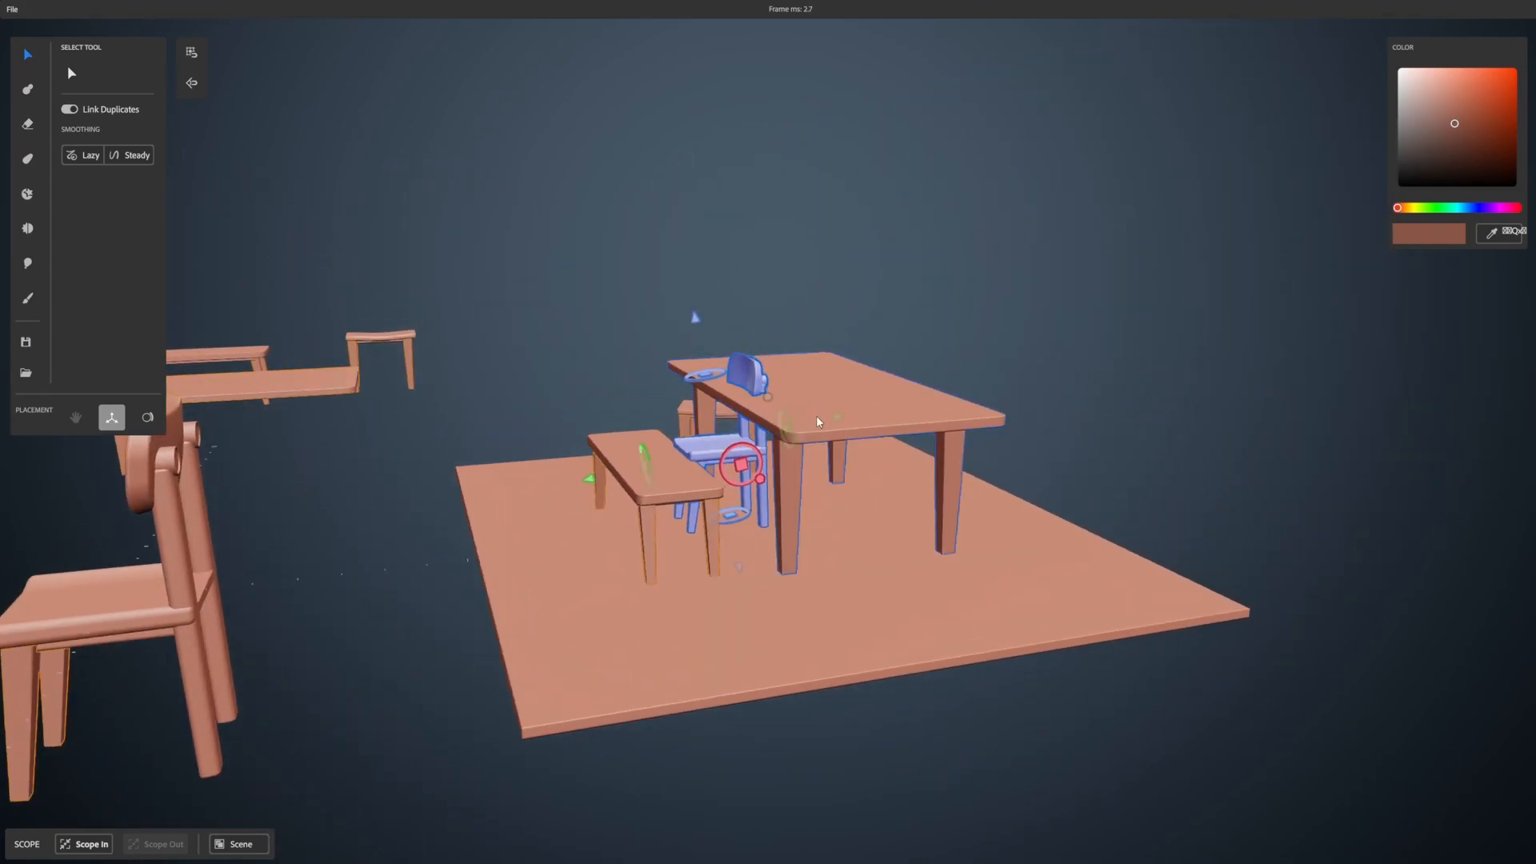
pyautogui.moveTo(770, 398); pyautogui.dragTo(778, 388)
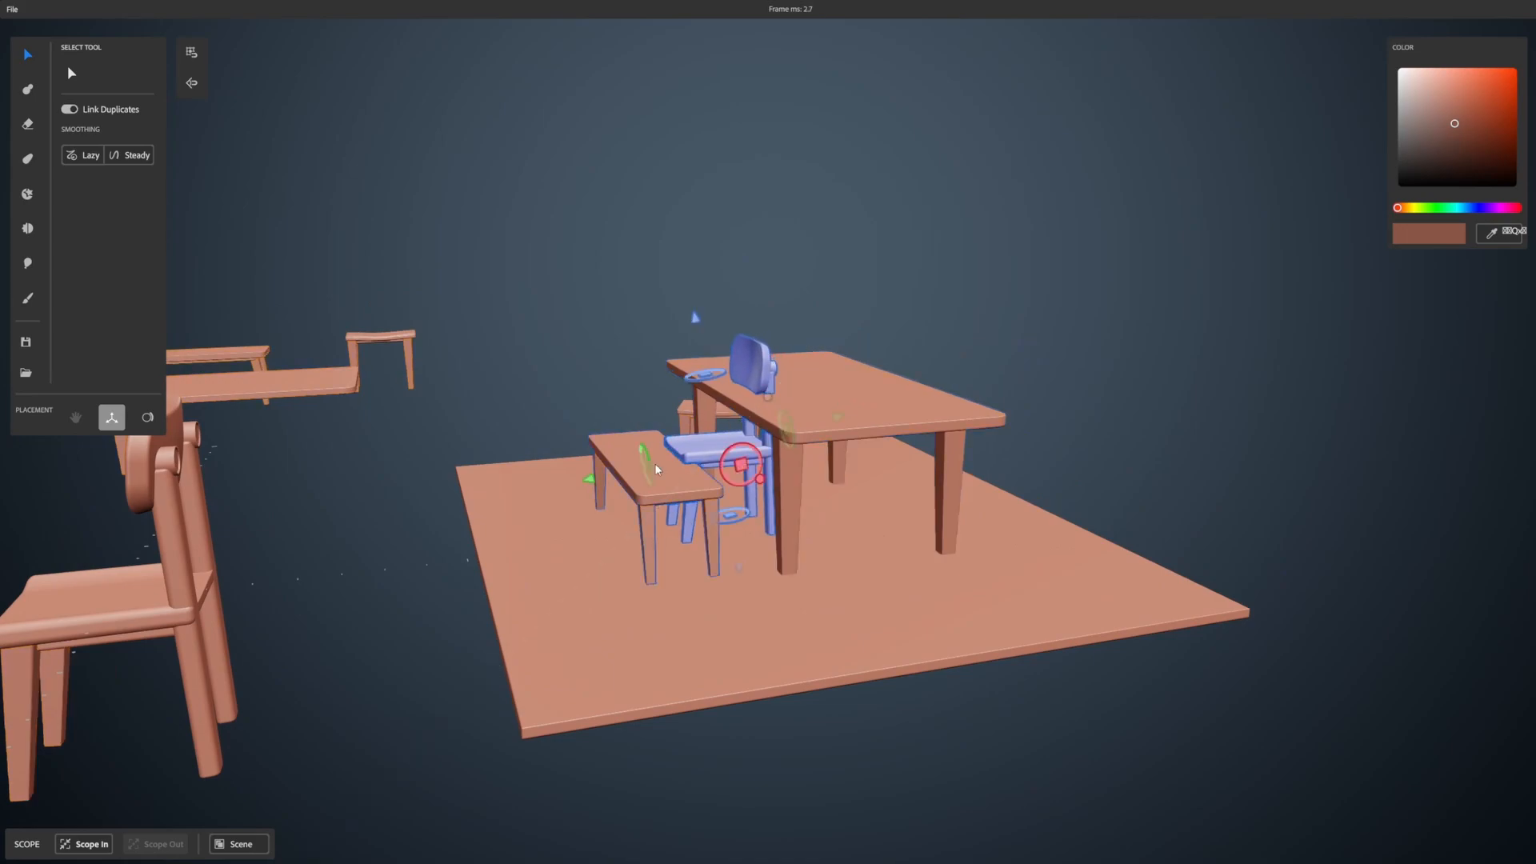
pyautogui.moveTo(591, 481); pyautogui.dragTo(866, 419)
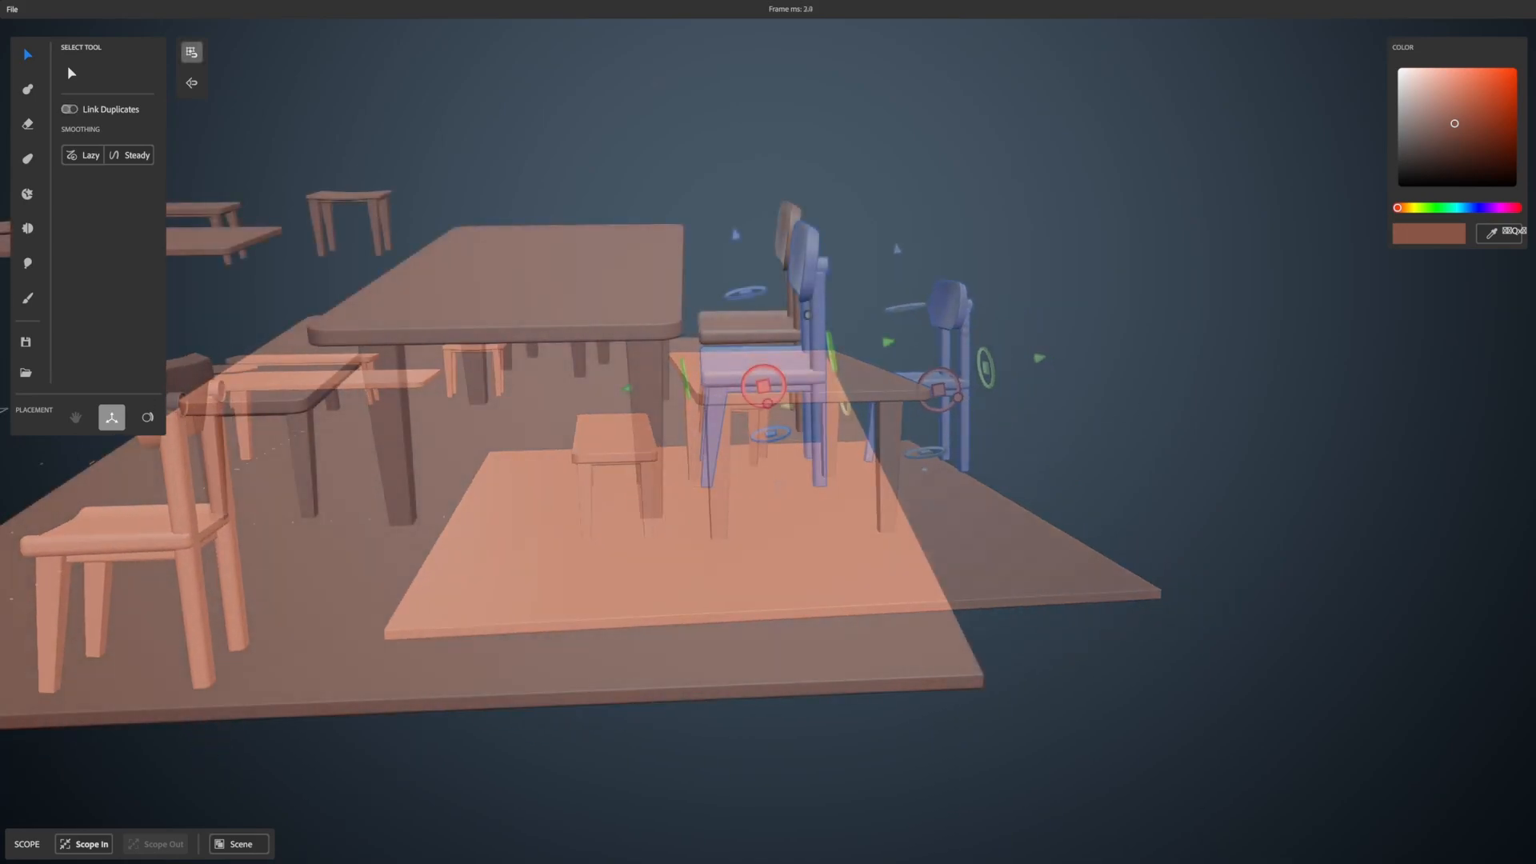
# Step: Turn on grid snapping and duplicate the nearest chair to place a third one near the table's corner
pyautogui.press('r')
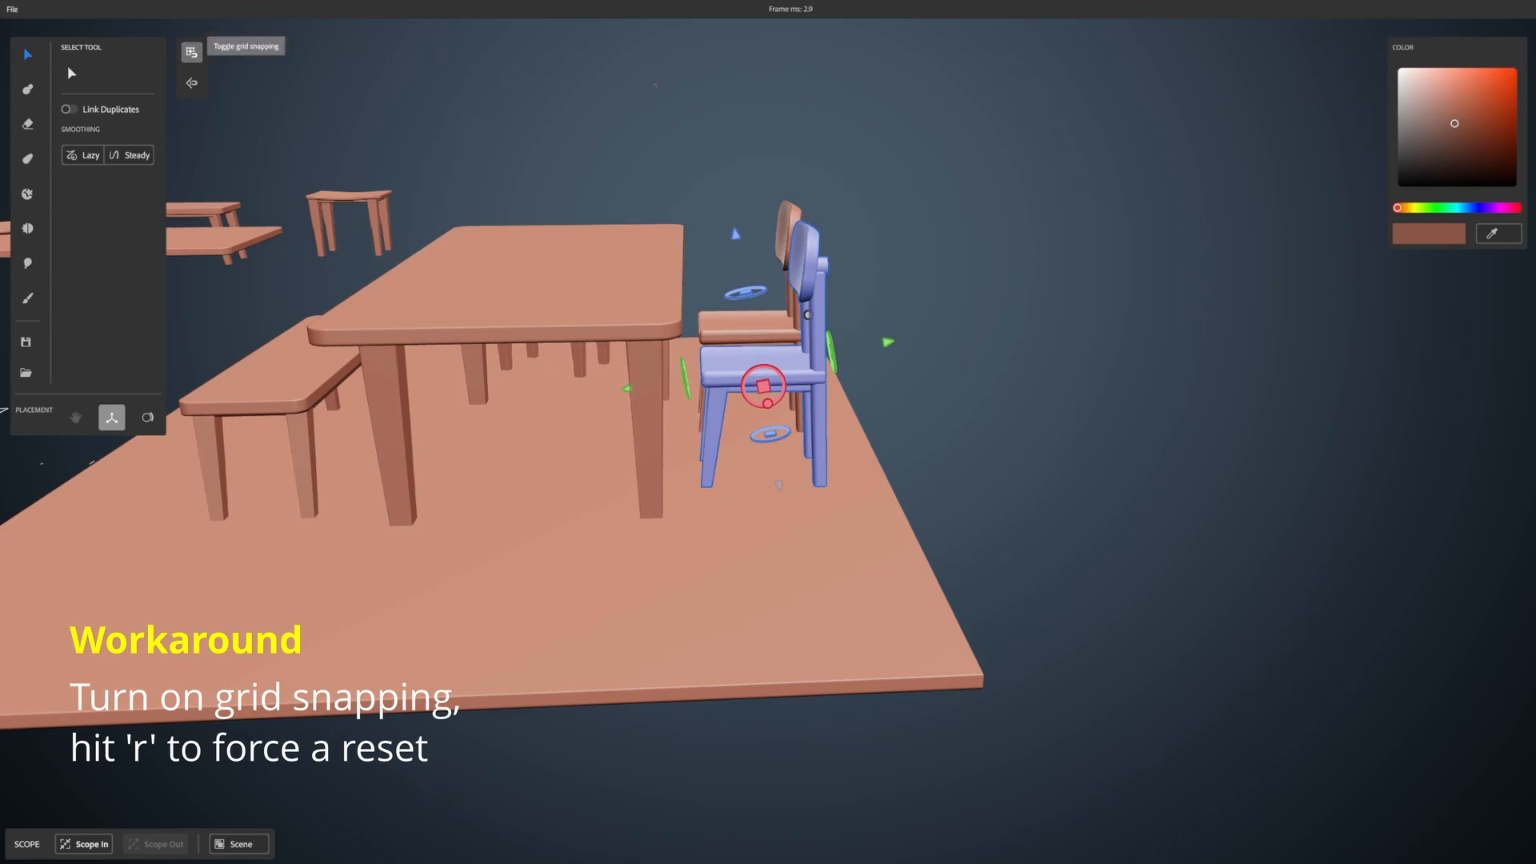
pyautogui.click(191, 52)
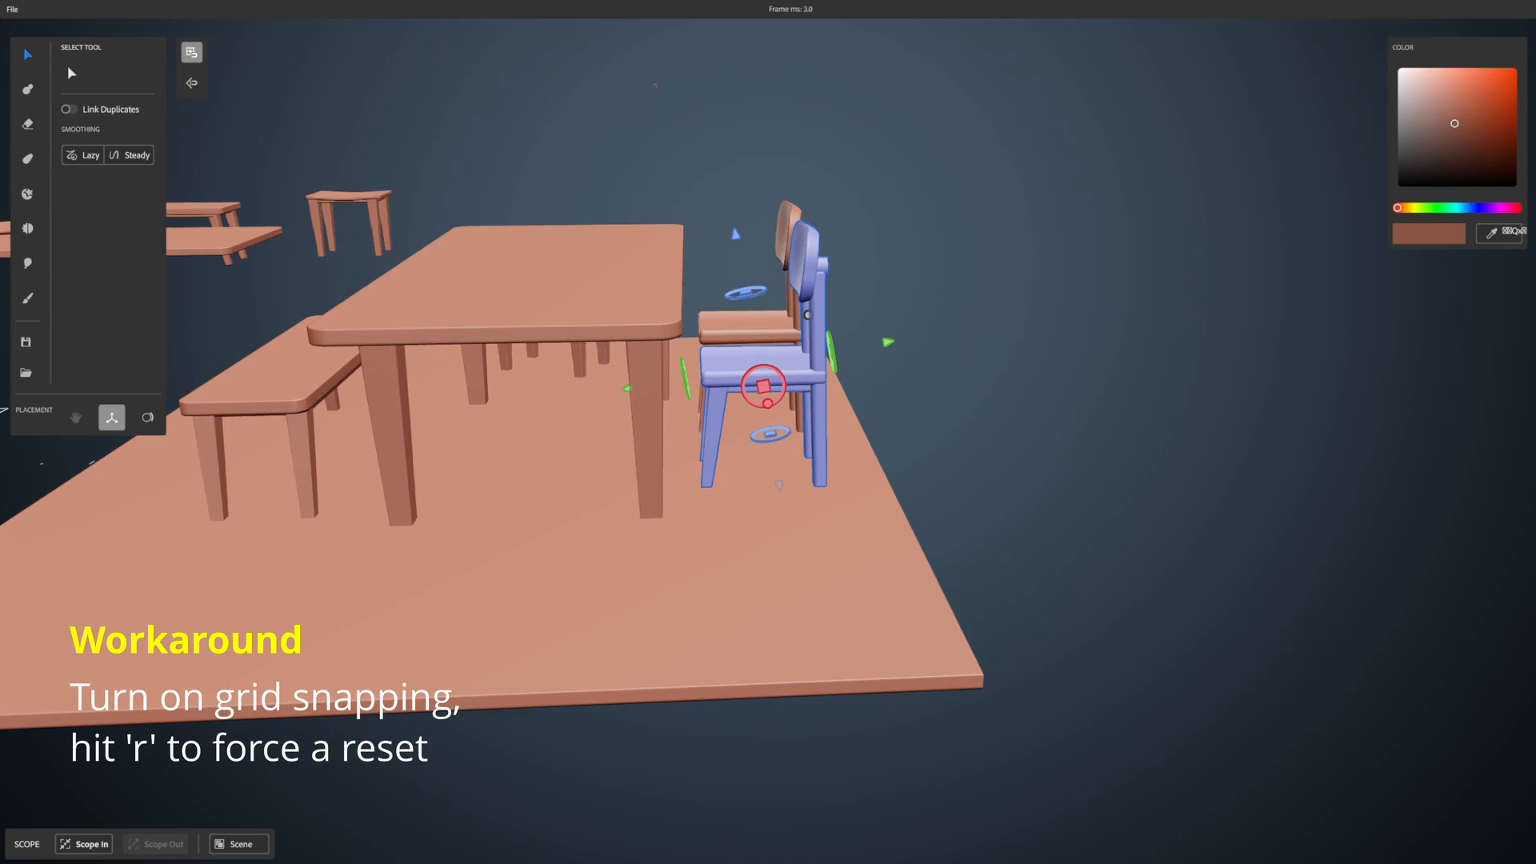
pyautogui.click(1096, 431)
pyautogui.click(794, 387)
pyautogui.keyDown('alt'); pyautogui.moveTo(800, 400); pyautogui.dragTo(833, 437); pyautogui.keyUp('alt')
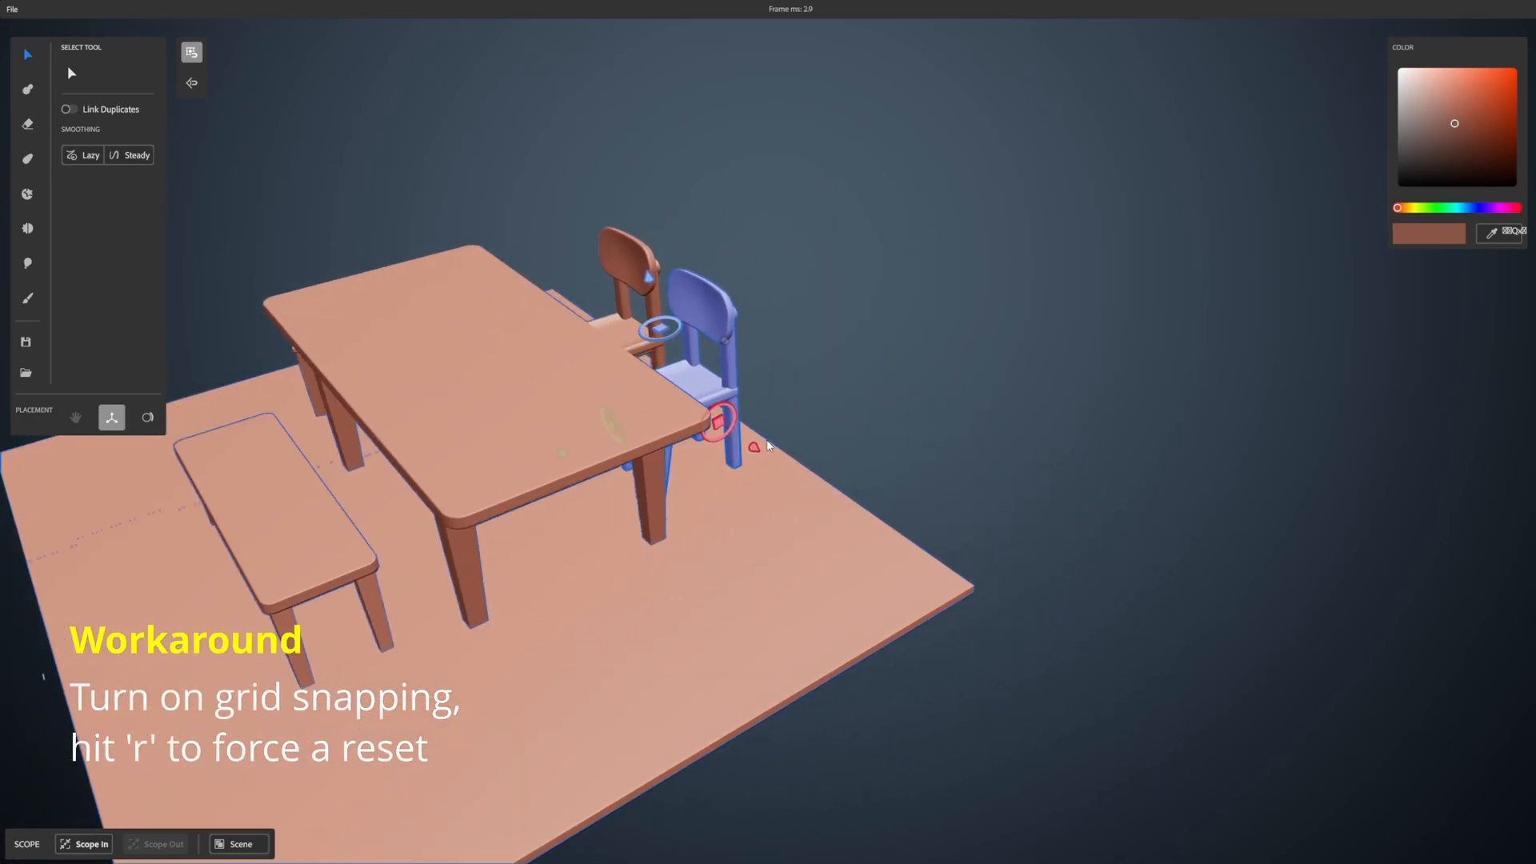
pyautogui.keyDown('shift'); pyautogui.moveTo(754, 446); pyautogui.dragTo(865, 361); pyautogui.keyUp('shift')
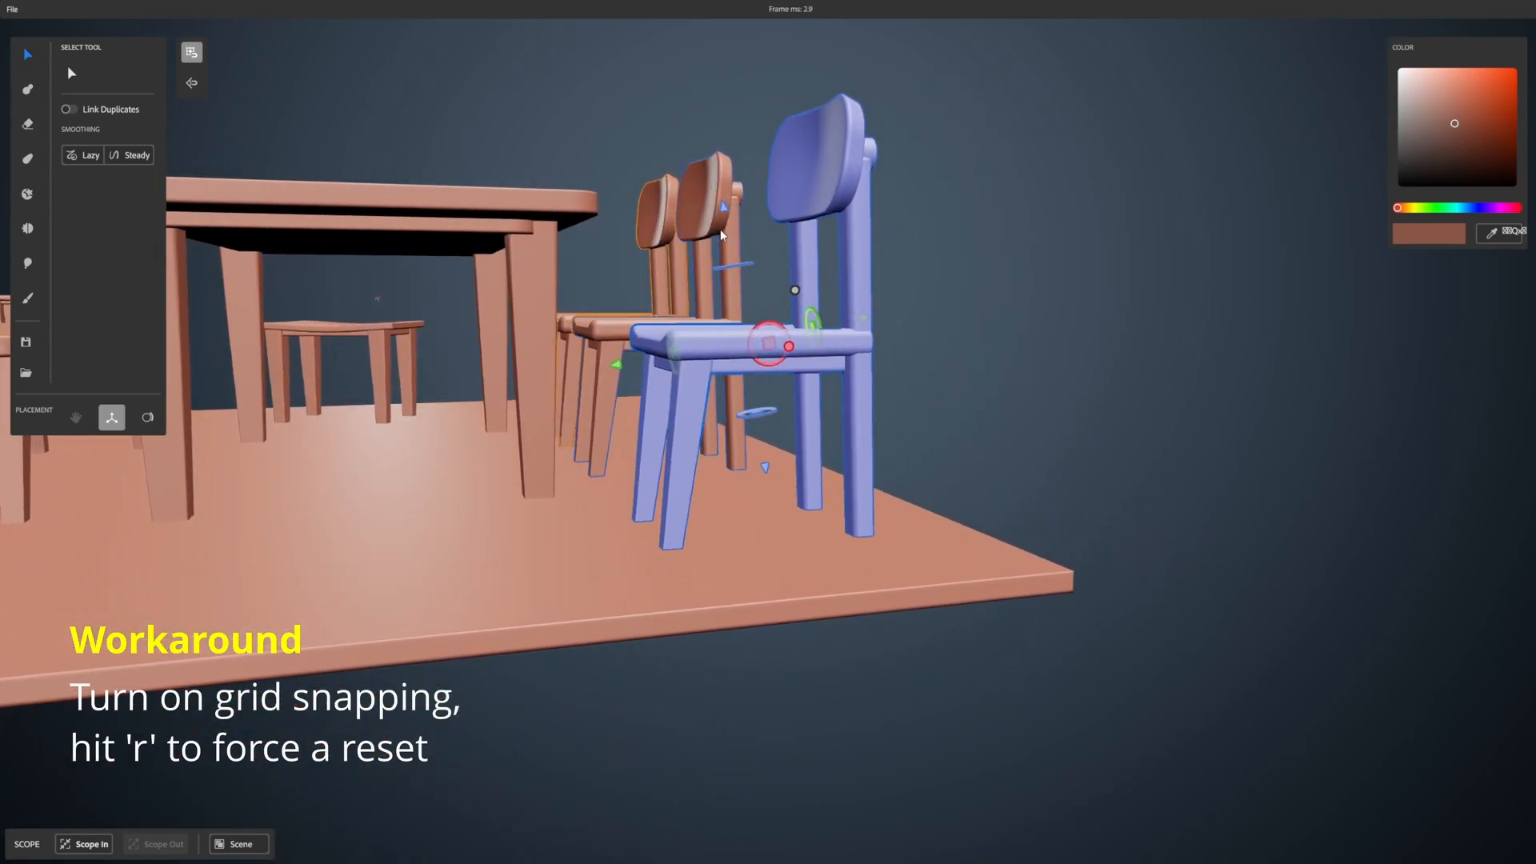
# Step: Reset the third chair's gizmo upright and rotate the chair about its vertical axis to face the table's short end
pyautogui.press('r')
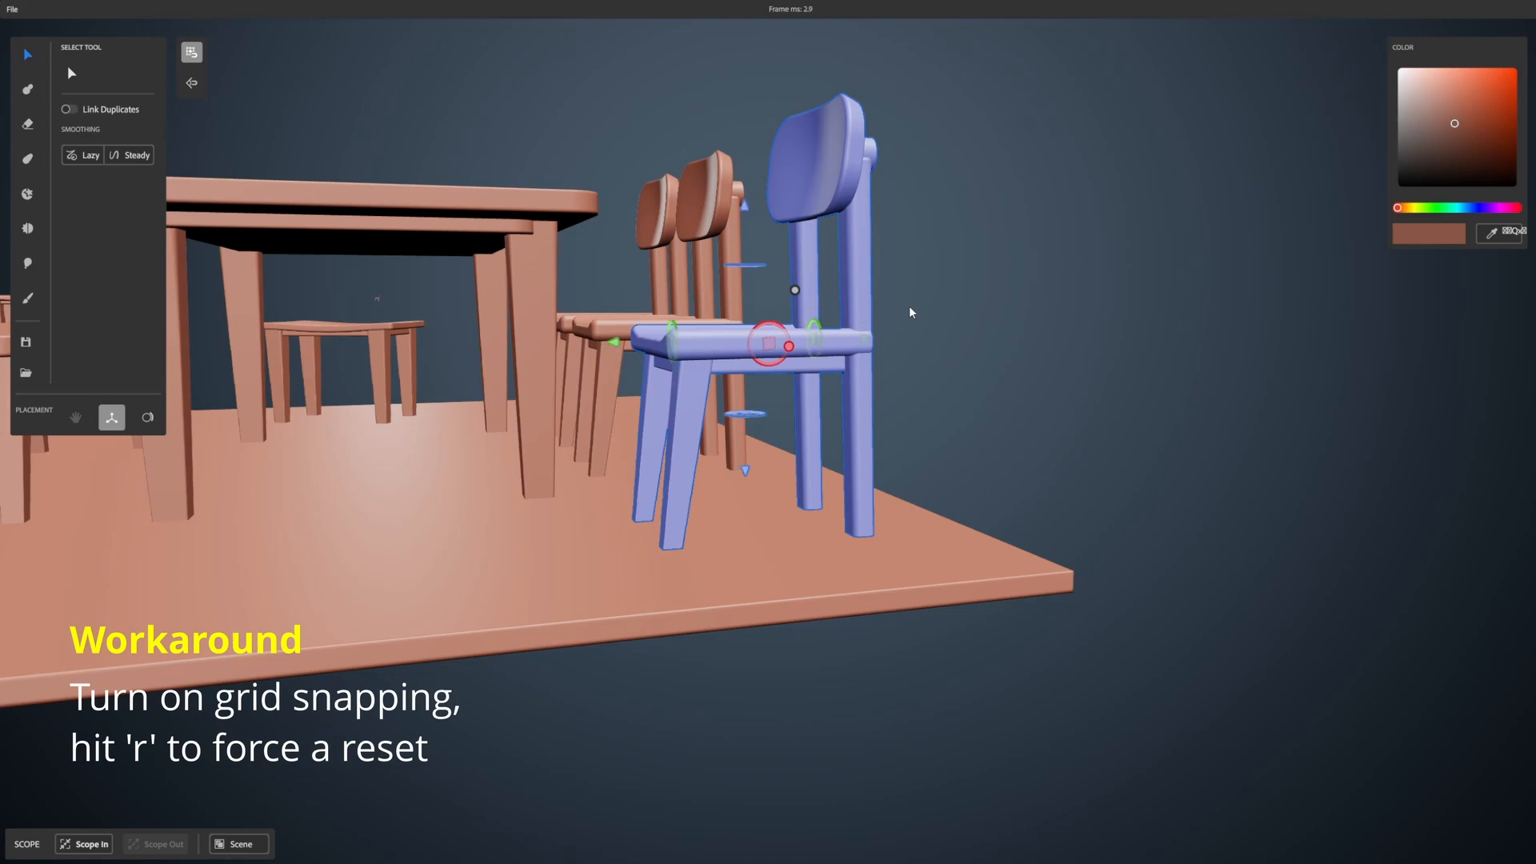
pyautogui.click(763, 265)
pyautogui.click(762, 266)
pyautogui.click(762, 266)
pyautogui.moveTo(762, 270); pyautogui.dragTo(509, 352)
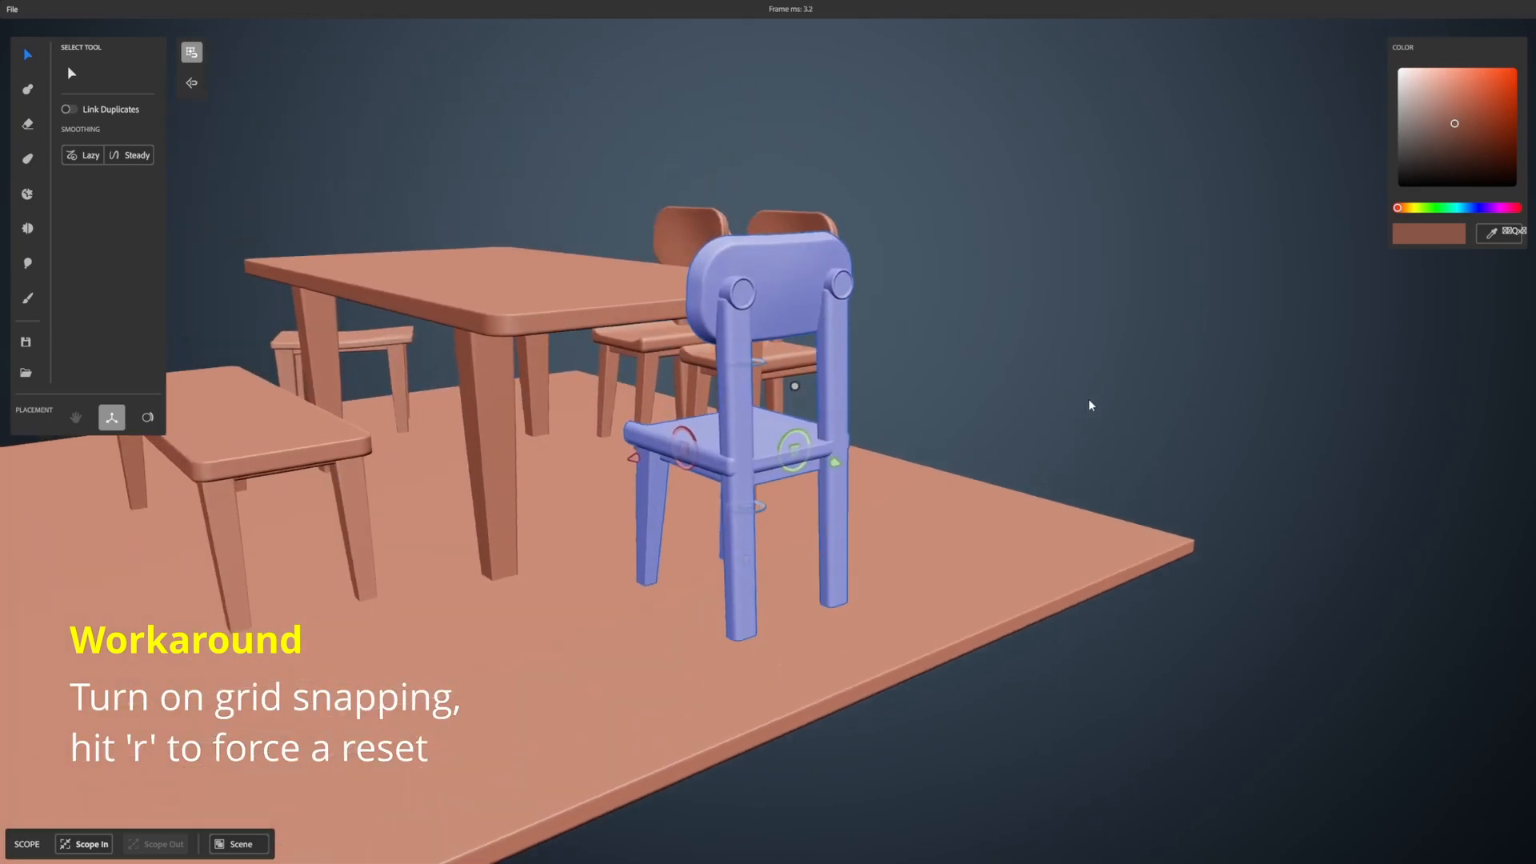
# Step: Turn off grid snapping, reselect the end chair and examine how its gizmo's vertical axis is oriented
pyautogui.moveTo(1090, 405); pyautogui.dragTo(843, 392, button='middle')
pyautogui.keyDown('alt'); pyautogui.moveTo(846, 392); pyautogui.dragTo(964, 381, button='right'); pyautogui.keyUp('alt')
pyautogui.moveTo(963, 381)
pyautogui.keyDown('alt'); pyautogui.mouseDown()
pyautogui.moveTo(920, 360)
pyautogui.moveTo(942, 364)
pyautogui.mouseUp(); pyautogui.keyUp('alt')
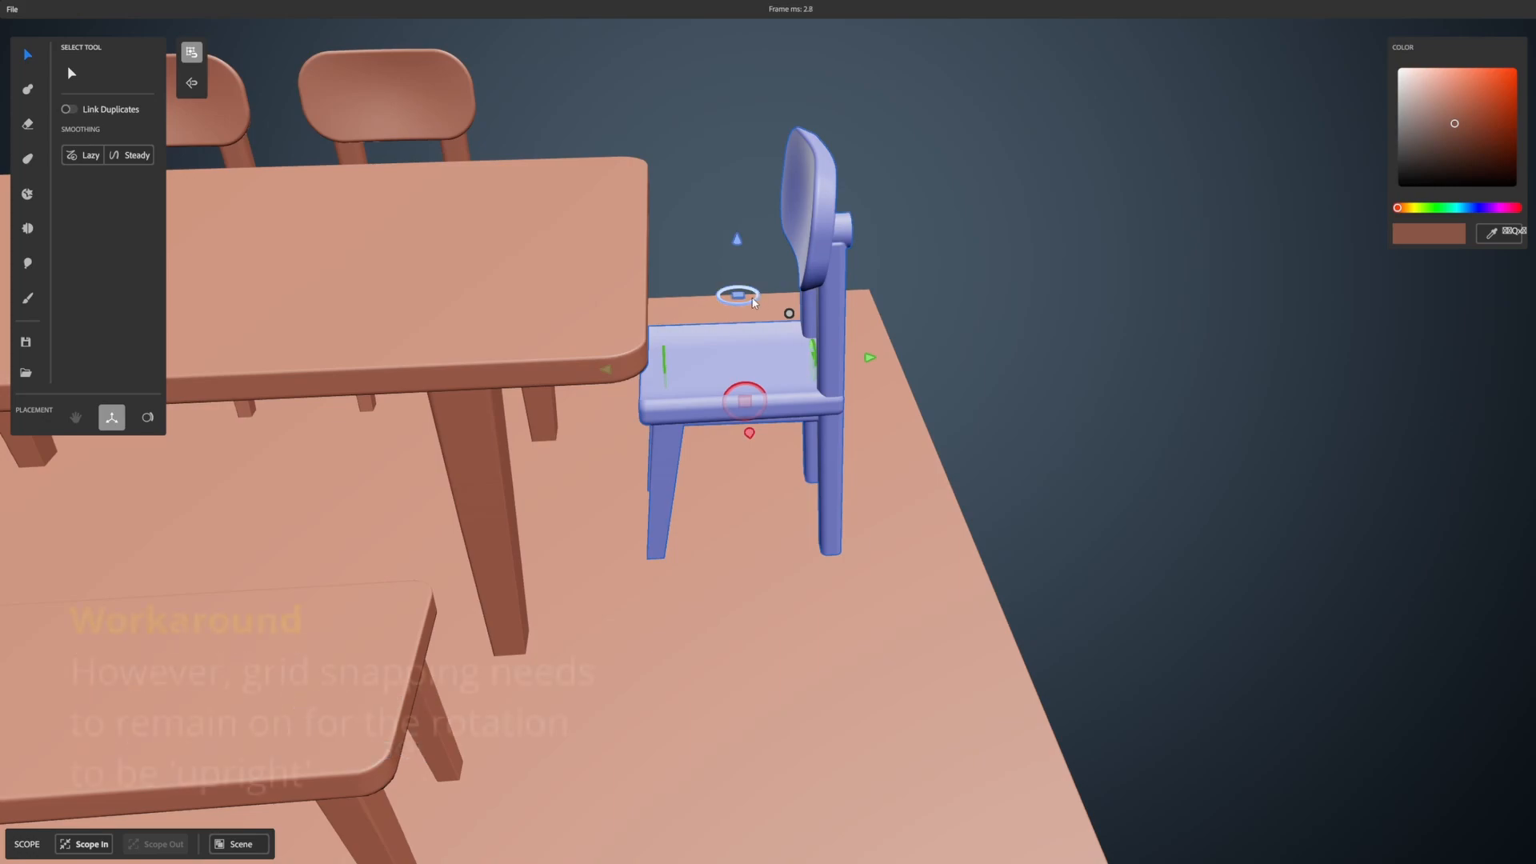
pyautogui.moveTo(753, 301); pyautogui.dragTo(756, 334)
pyautogui.click(191, 53)
pyautogui.click(547, 105)
pyautogui.click(740, 352)
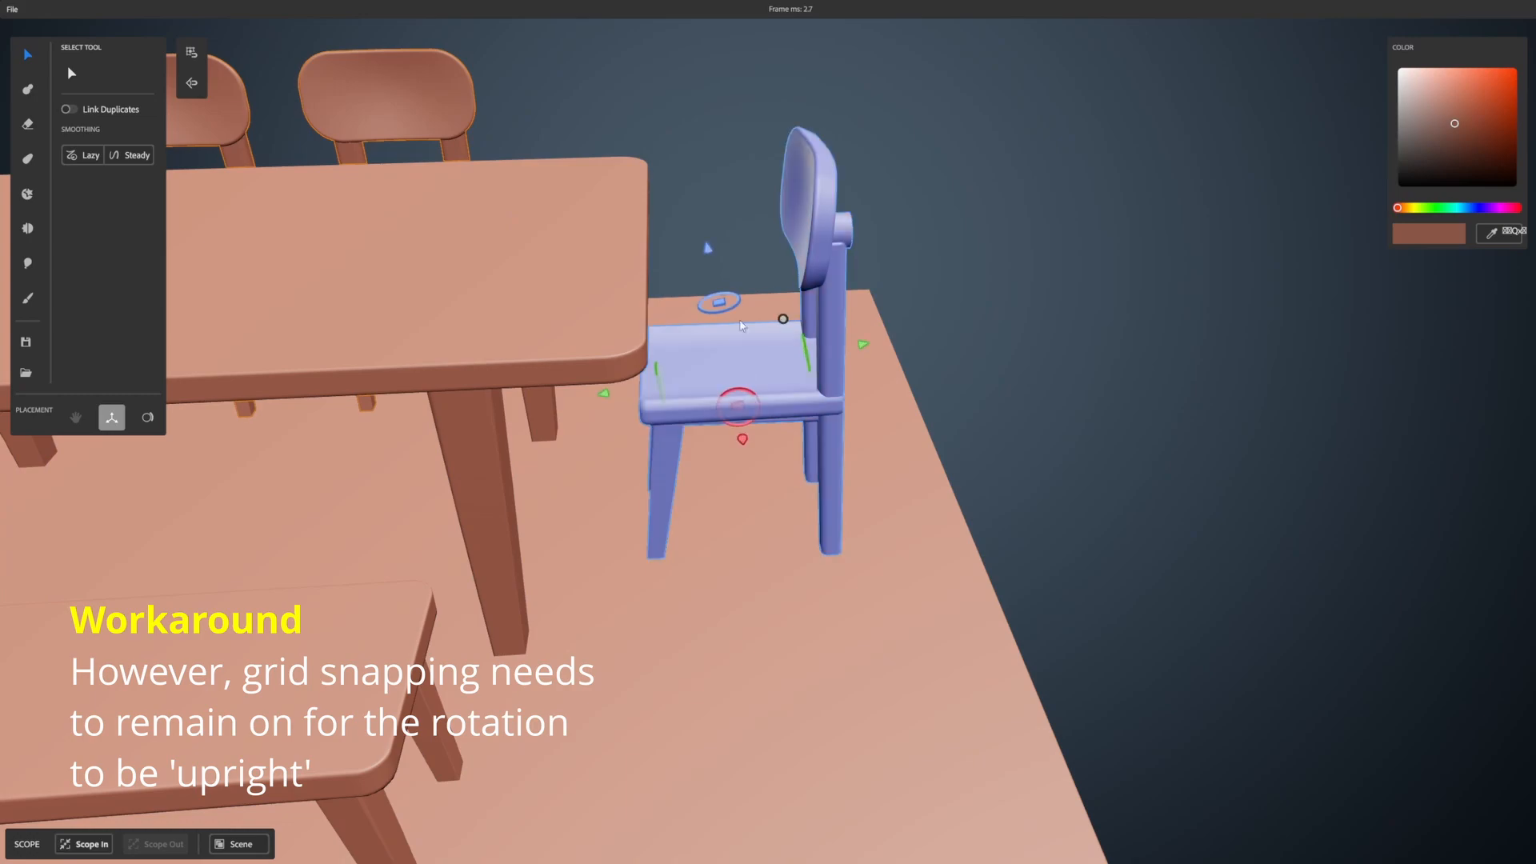
pyautogui.keyDown('alt'); pyautogui.moveTo(907, 286); pyautogui.dragTo(904, 210); pyautogui.keyUp('alt')
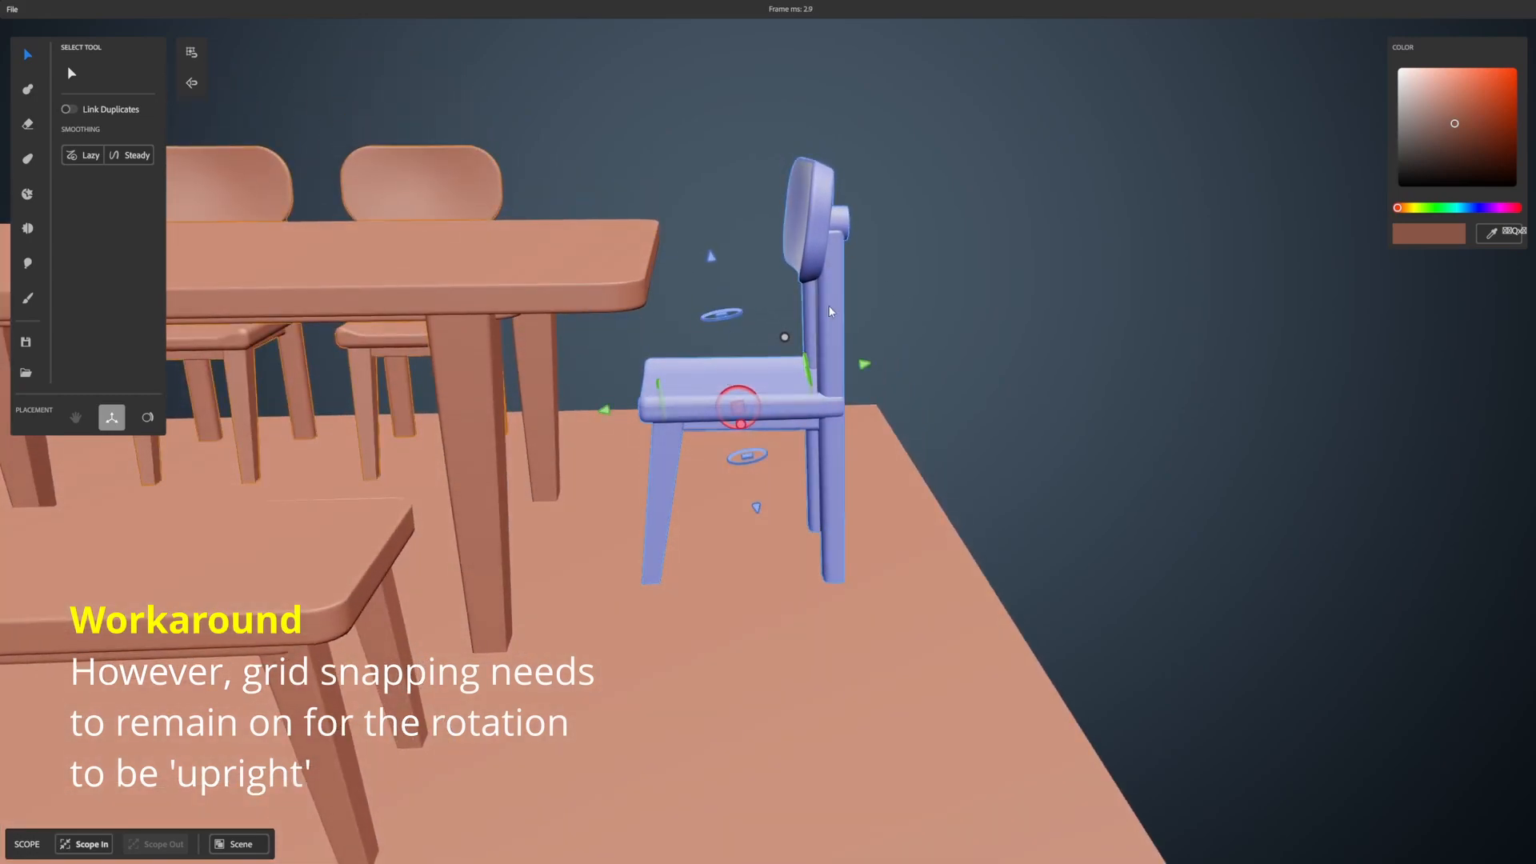
pyautogui.keyDown('alt'); pyautogui.moveTo(845, 448); pyautogui.dragTo(843, 388); pyautogui.keyUp('alt')
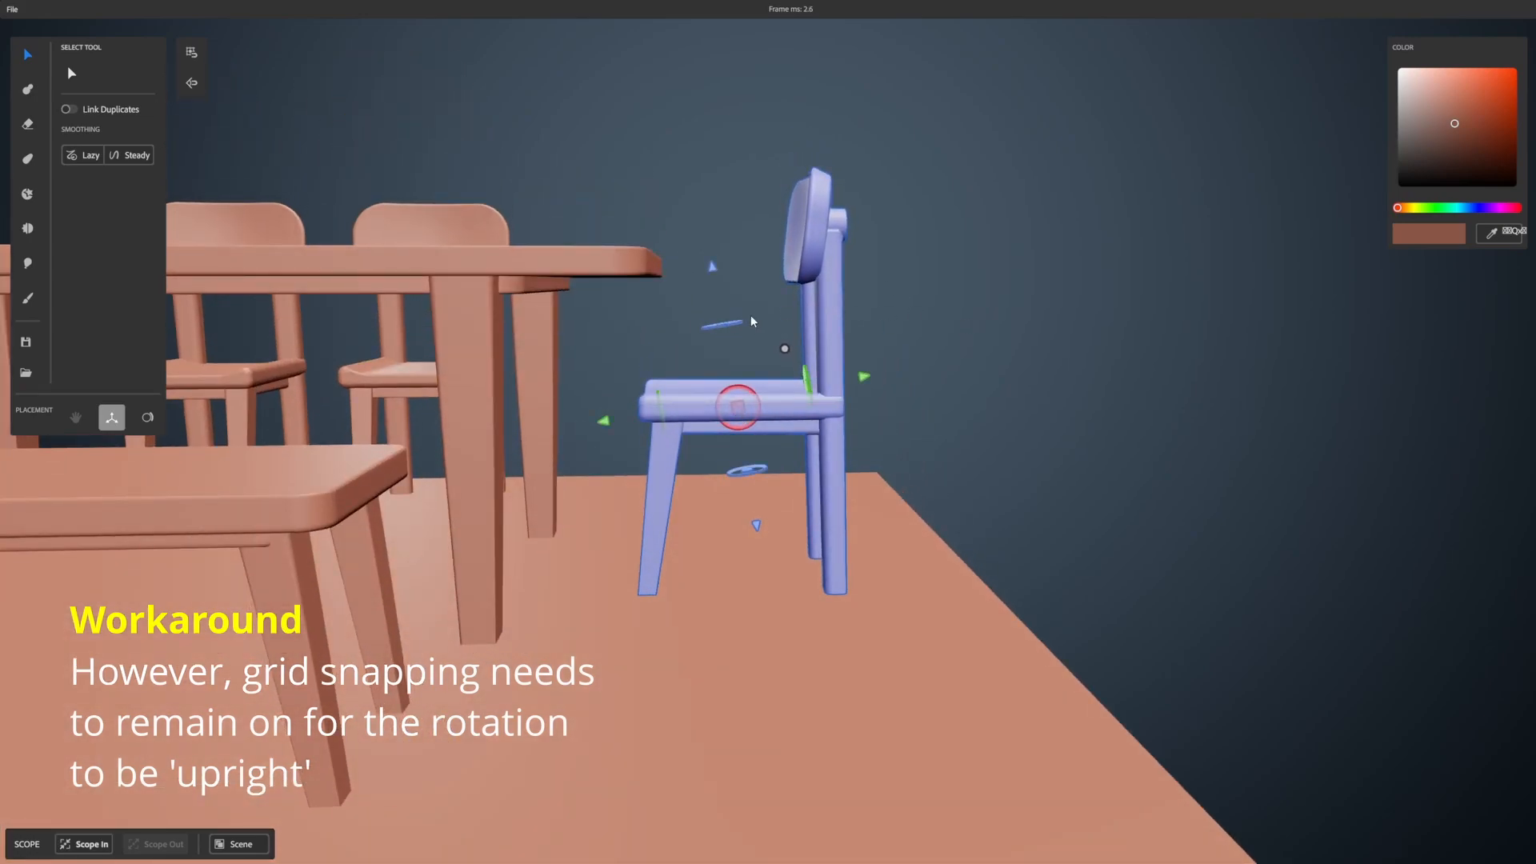
pyautogui.keyDown('alt'); pyautogui.moveTo(750, 320); pyautogui.dragTo(718, 324); pyautogui.keyUp('alt')
pyautogui.keyDown('alt'); pyautogui.moveTo(1055, 314); pyautogui.dragTo(816, 320); pyautogui.keyUp('alt')
# Step: Deselect the chair and inspect the arrangement of table, benches and chairs from several angles
pyautogui.click(1057, 310)
pyautogui.keyDown('alt'); pyautogui.moveTo(1057, 309); pyautogui.dragTo(1048, 352); pyautogui.keyUp('alt')
pyautogui.keyDown('alt'); pyautogui.moveTo(843, 388); pyautogui.dragTo(912, 344); pyautogui.keyUp('alt')
pyautogui.scroll(-3, 1040, 296)
pyautogui.keyDown('alt'); pyautogui.moveTo(1108, 301); pyautogui.dragTo(1020, 336, button='middle'); pyautogui.keyUp('alt')
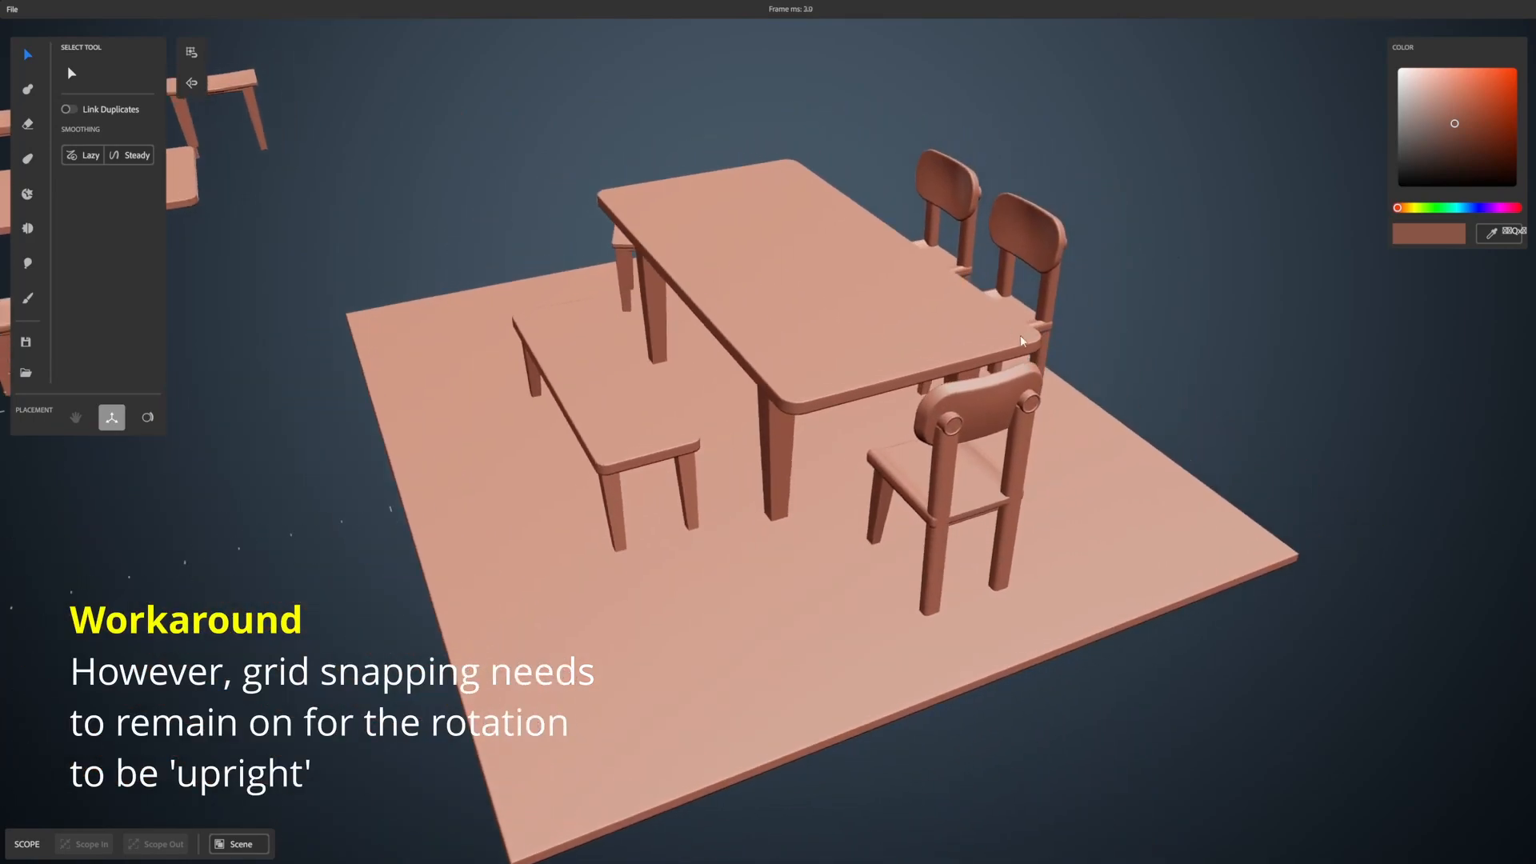
pyautogui.keyDown('alt'); pyautogui.moveTo(1018, 330); pyautogui.dragTo(1080, 292); pyautogui.keyUp('alt')
pyautogui.keyDown('alt'); pyautogui.moveTo(1080, 292); pyautogui.dragTo(1015, 278, button='middle'); pyautogui.keyUp('alt')
pyautogui.keyDown('alt'); pyautogui.moveTo(992, 312); pyautogui.dragTo(1019, 306); pyautogui.keyUp('alt')
pyautogui.keyDown('alt'); pyautogui.moveTo(1019, 306); pyautogui.dragTo(958, 334, button='middle'); pyautogui.keyUp('alt')
pyautogui.keyDown('alt'); pyautogui.moveTo(959, 336); pyautogui.dragTo(863, 296); pyautogui.keyUp('alt')
pyautogui.keyDown('alt'); pyautogui.moveTo(704, 428); pyautogui.dragTo(936, 248); pyautogui.keyUp('alt')
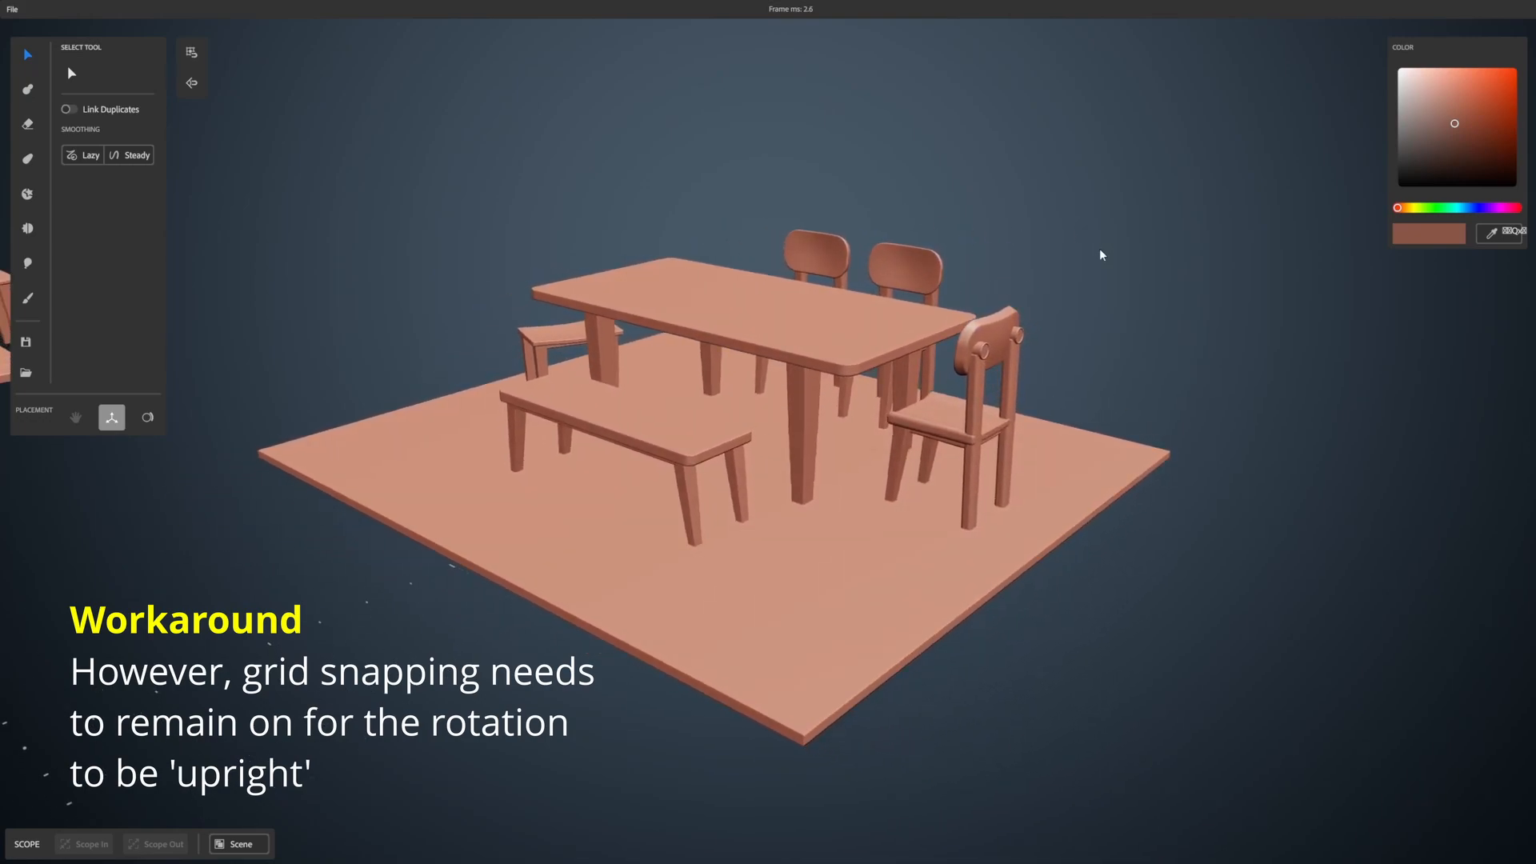